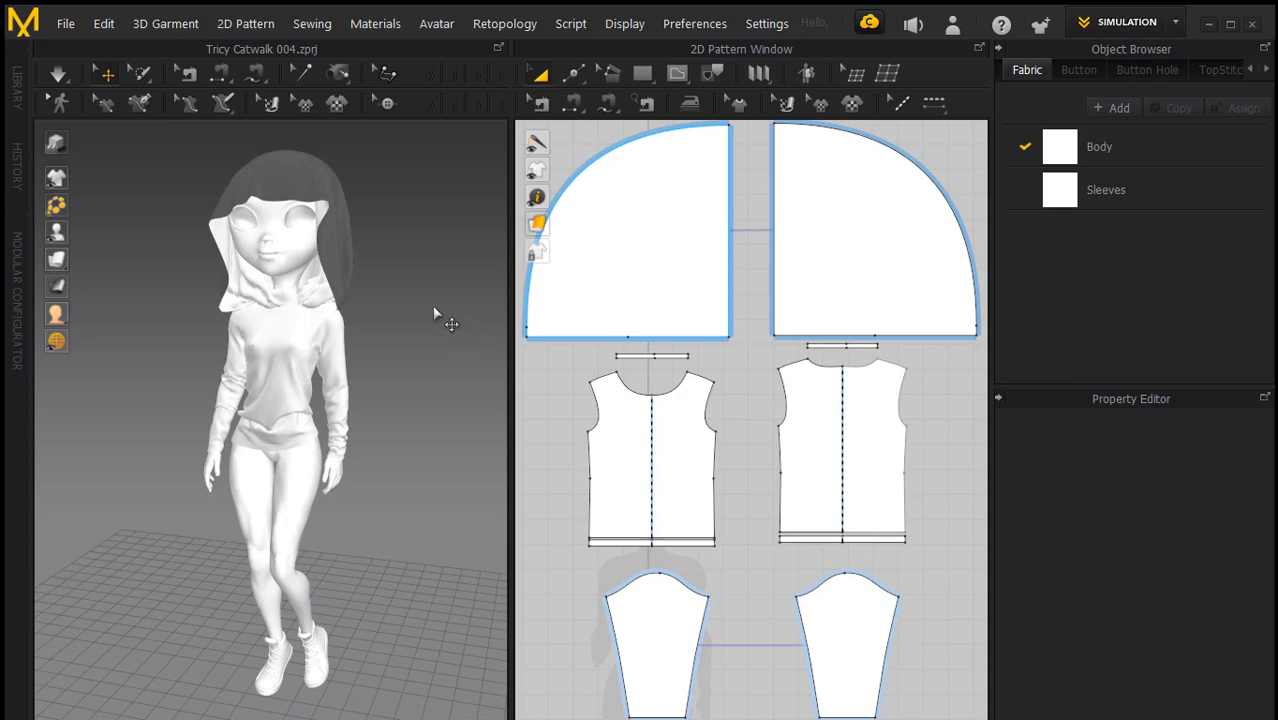
From a side view, drag the left hood panel off the face so it hangs behind the head
right_click_drag(434, 313, 278, 311)
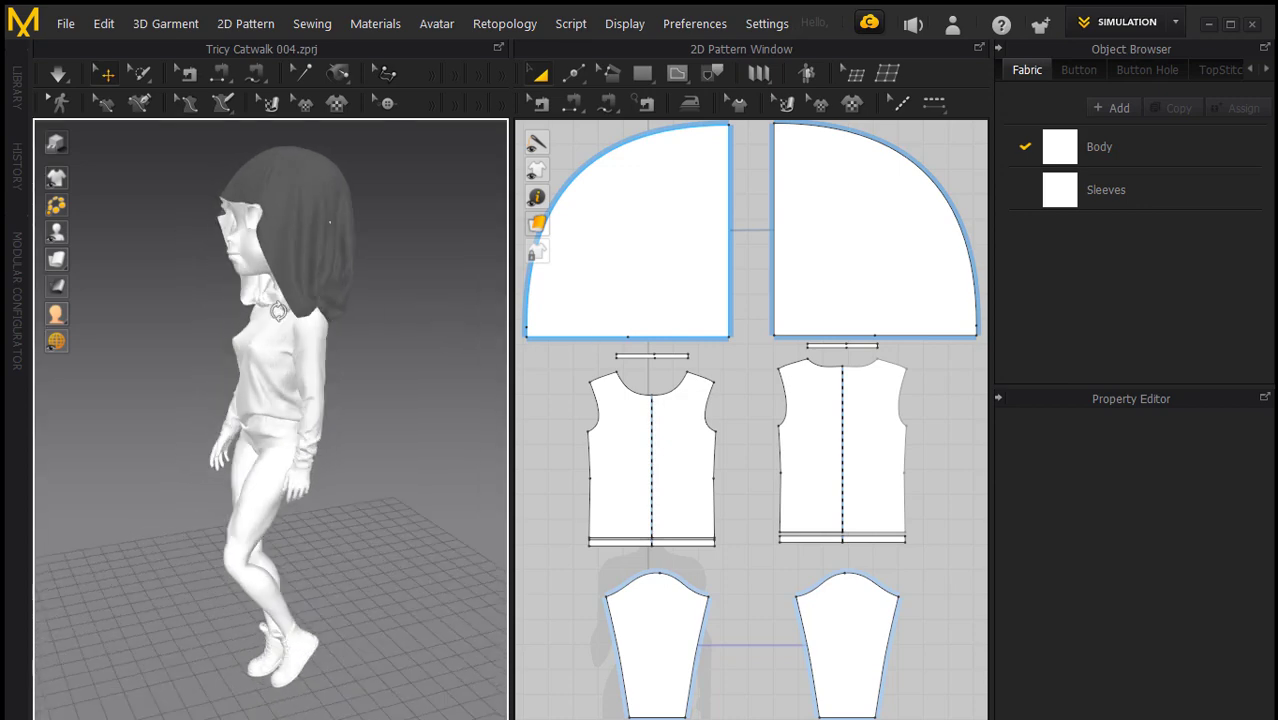
right_click_drag(278, 311, 423, 301)
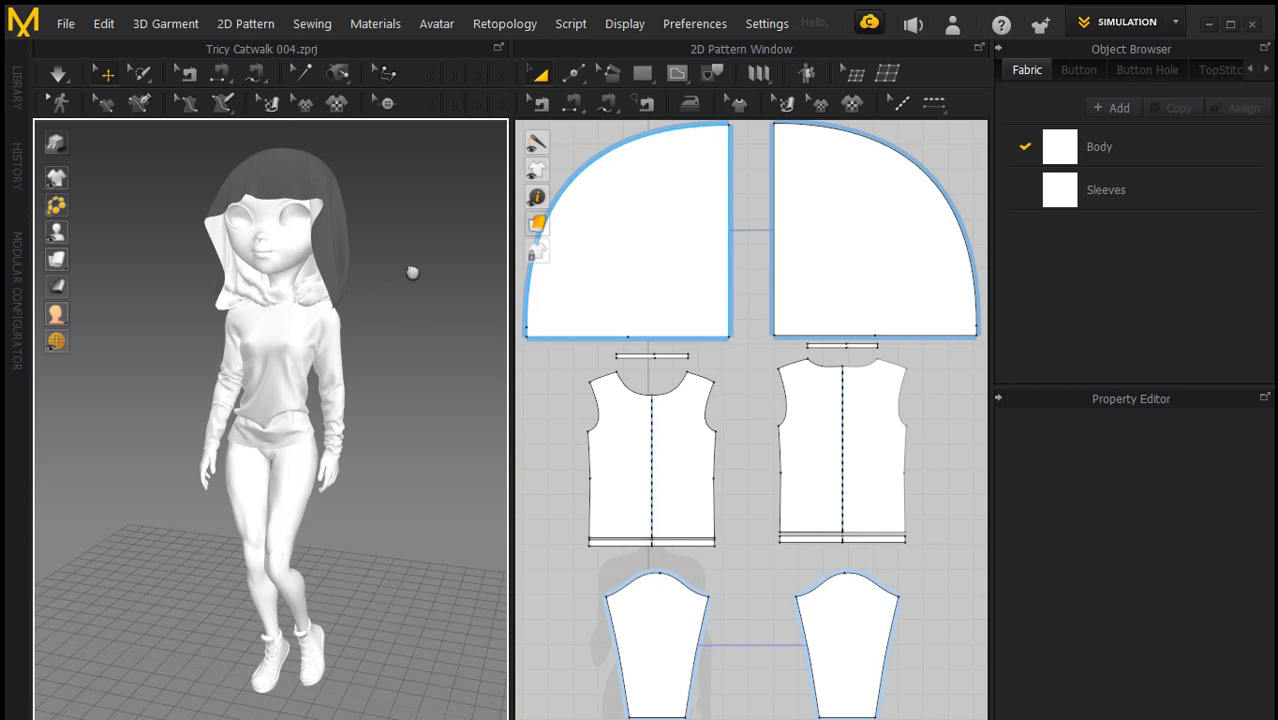
mouse_move(403, 279)
right_mouse_down()
mouse_move(393, 288)
mouse_move(437, 285)
right_mouse_up()
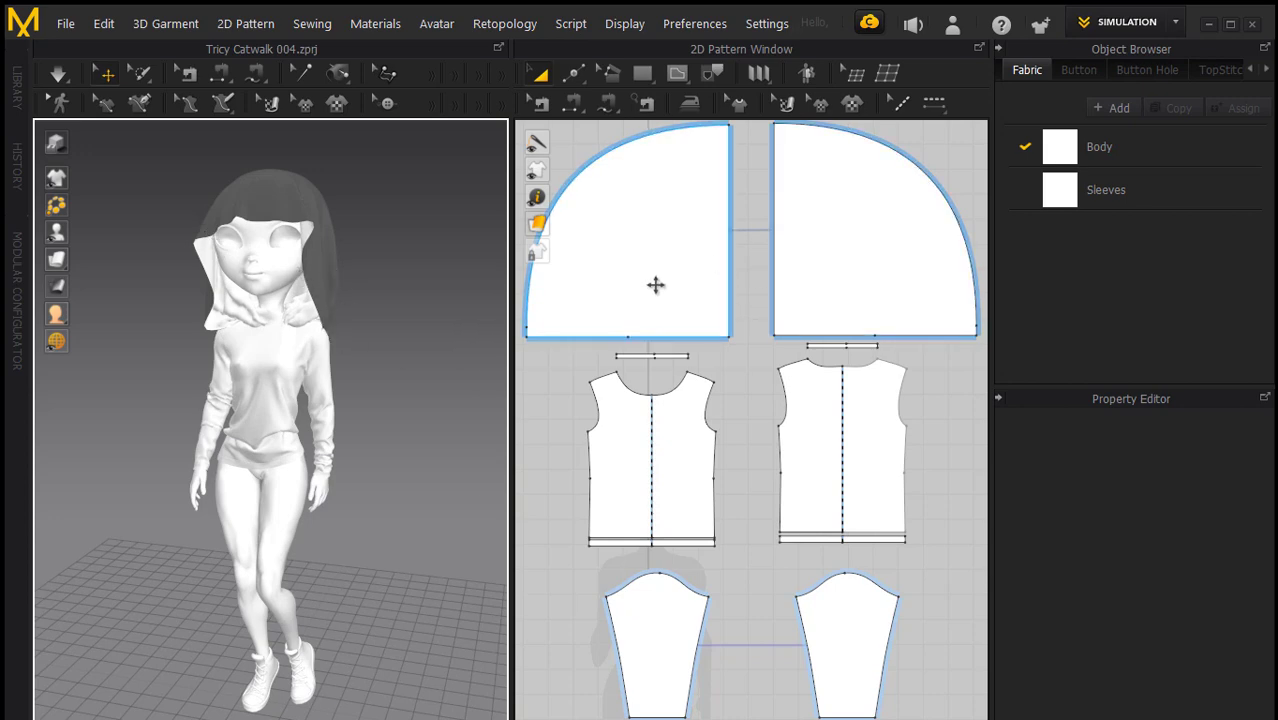
mouse_move(340, 237)
right_mouse_down()
mouse_move(441, 215)
mouse_move(385, 248)
right_mouse_up()
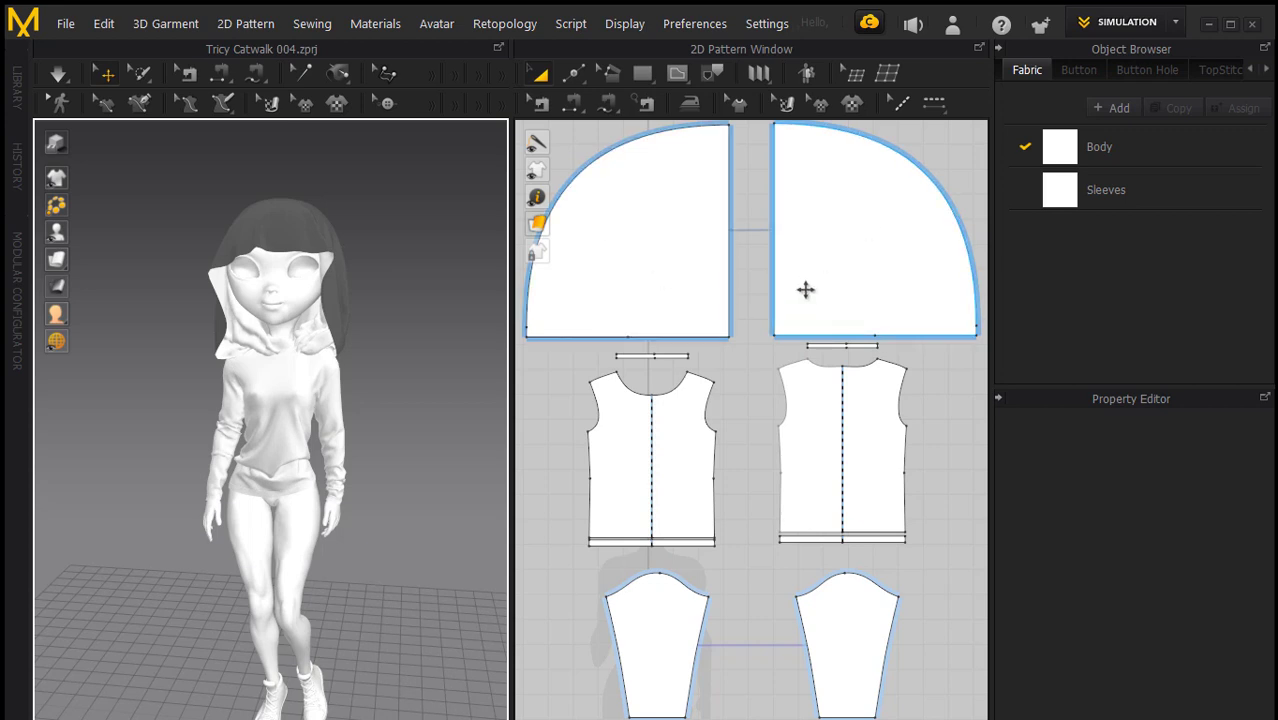
scroll(810, 290, "up", 3)
scroll(816, 298, "down", 4)
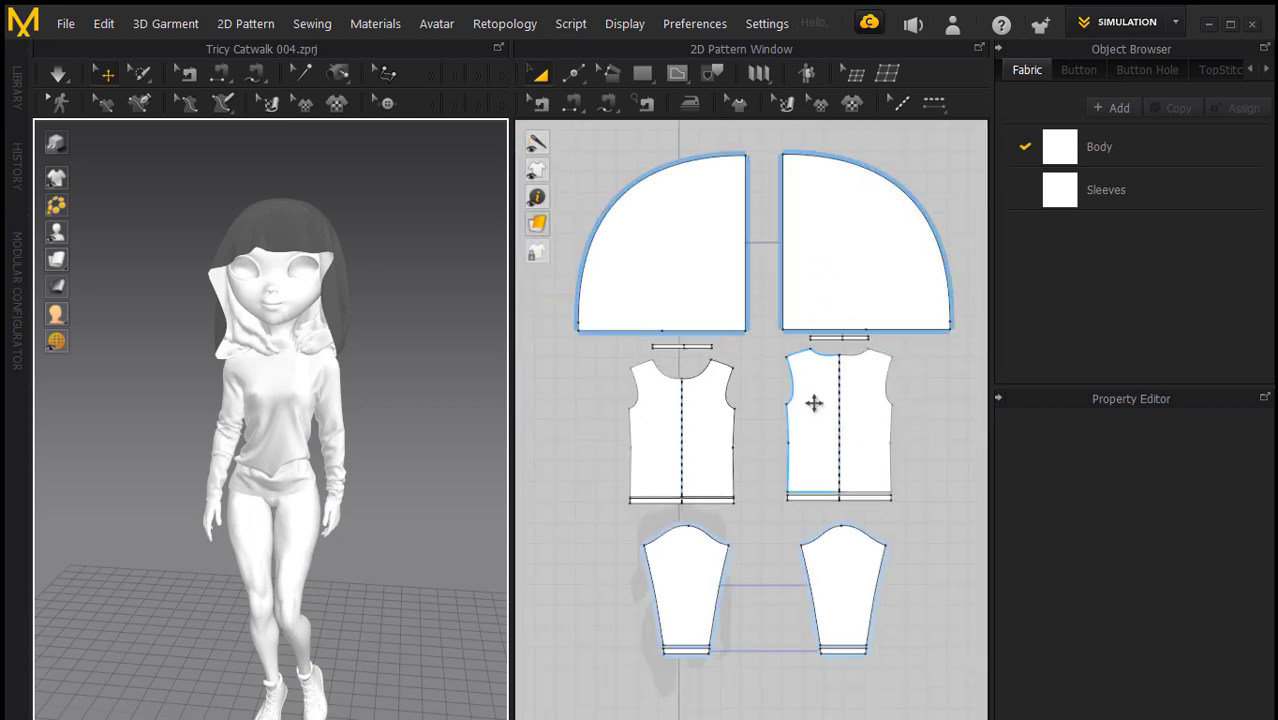
middle_click_drag(807, 374, 836, 365)
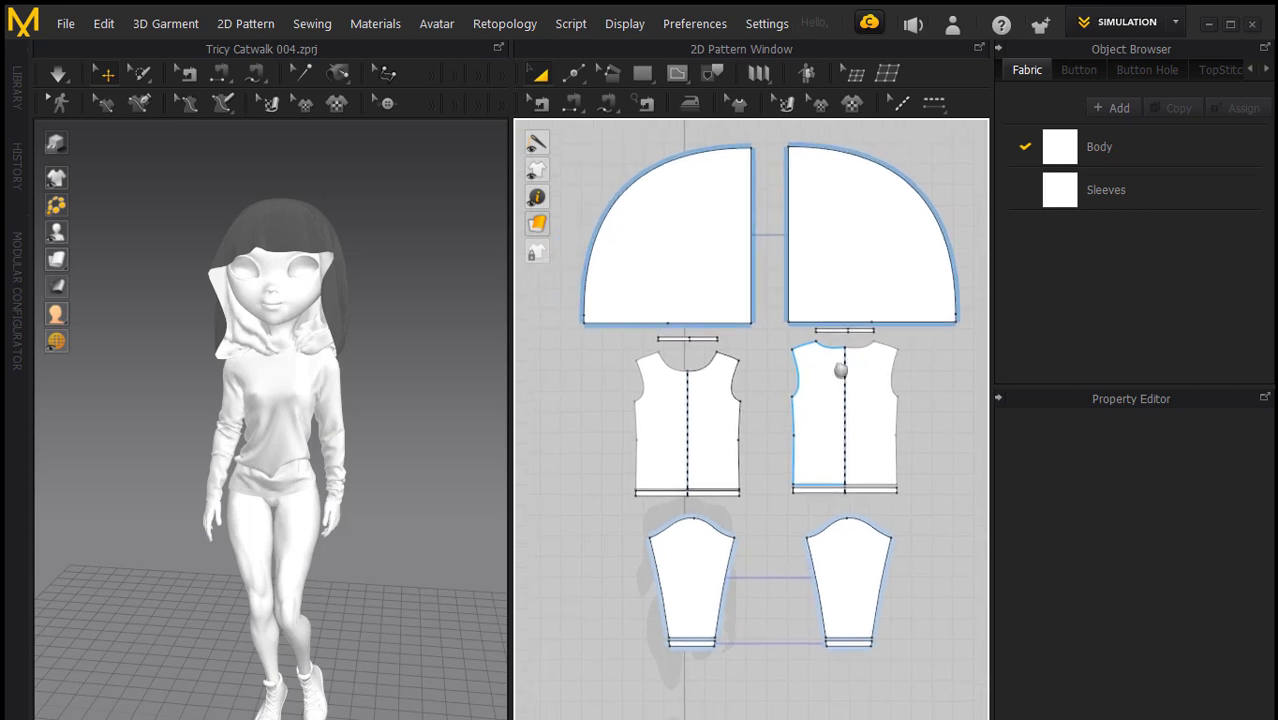
right_click_drag(409, 334, 246, 211)
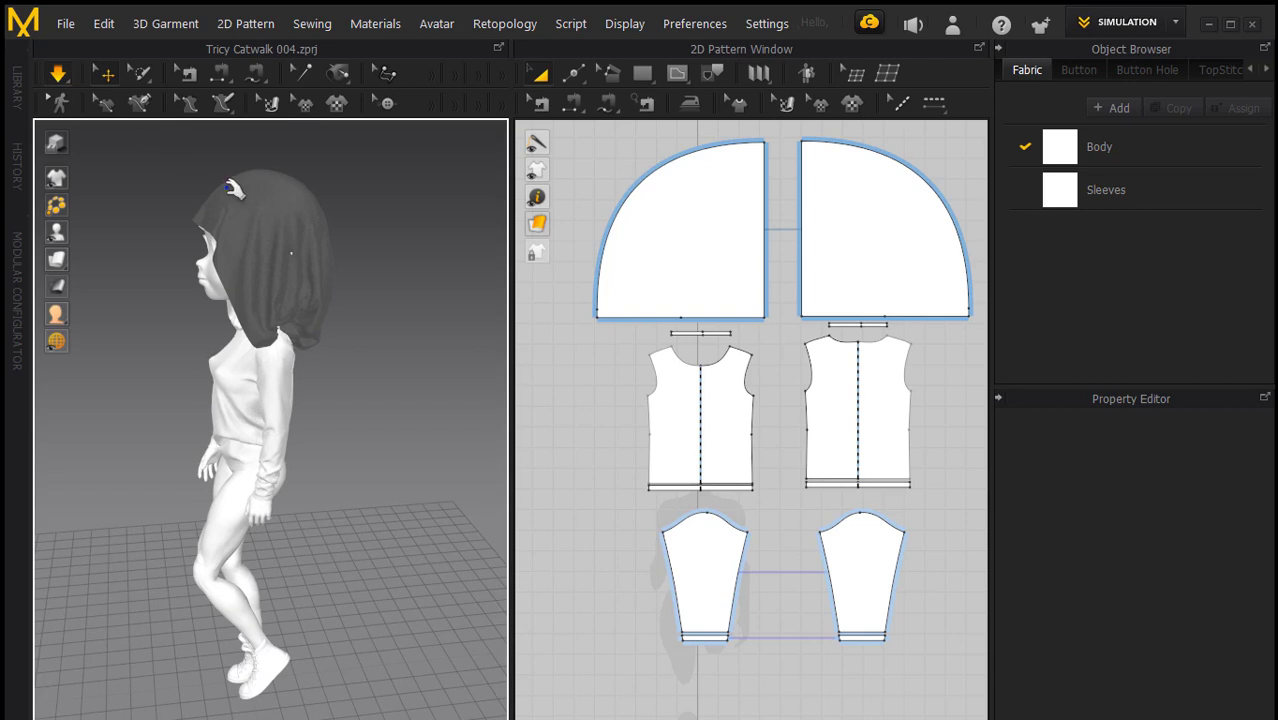
left_click(257, 173)
left_click_drag(287, 166, 311, 166)
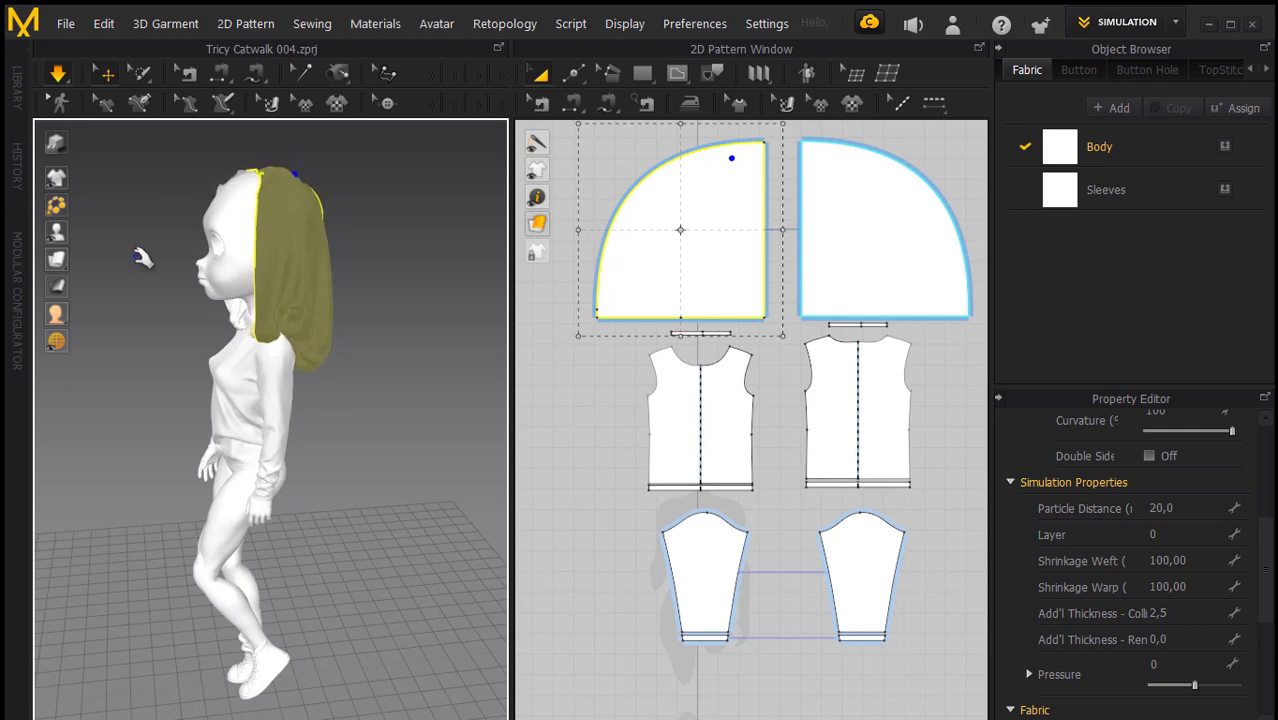
Lift the hood's top edge and pull the right hood panel out so both hang behind the shoulder
mouse_move(141, 257)
right_mouse_down()
mouse_move(368, 271)
mouse_move(308, 242)
mouse_move(233, 247)
mouse_move(459, 248)
mouse_move(105, 228)
right_mouse_up()
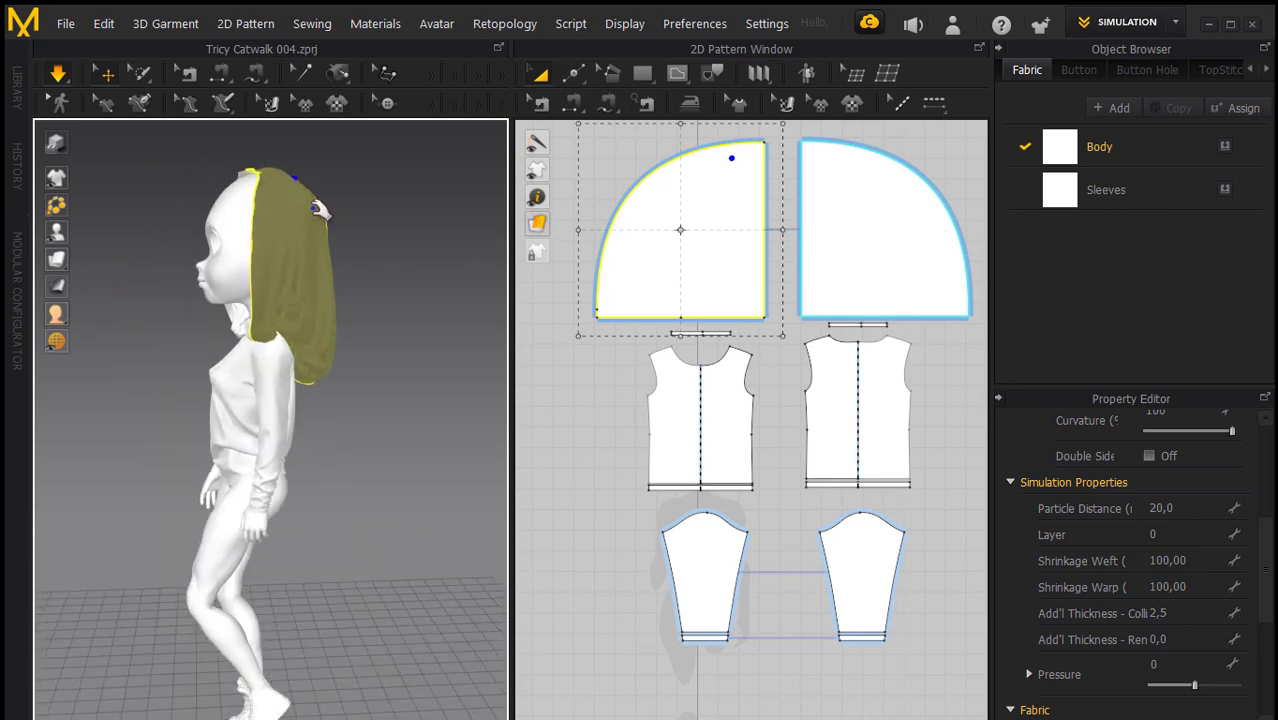
mouse_move(318, 210)
left_mouse_down()
mouse_move(313, 197)
mouse_move(362, 217)
left_mouse_up()
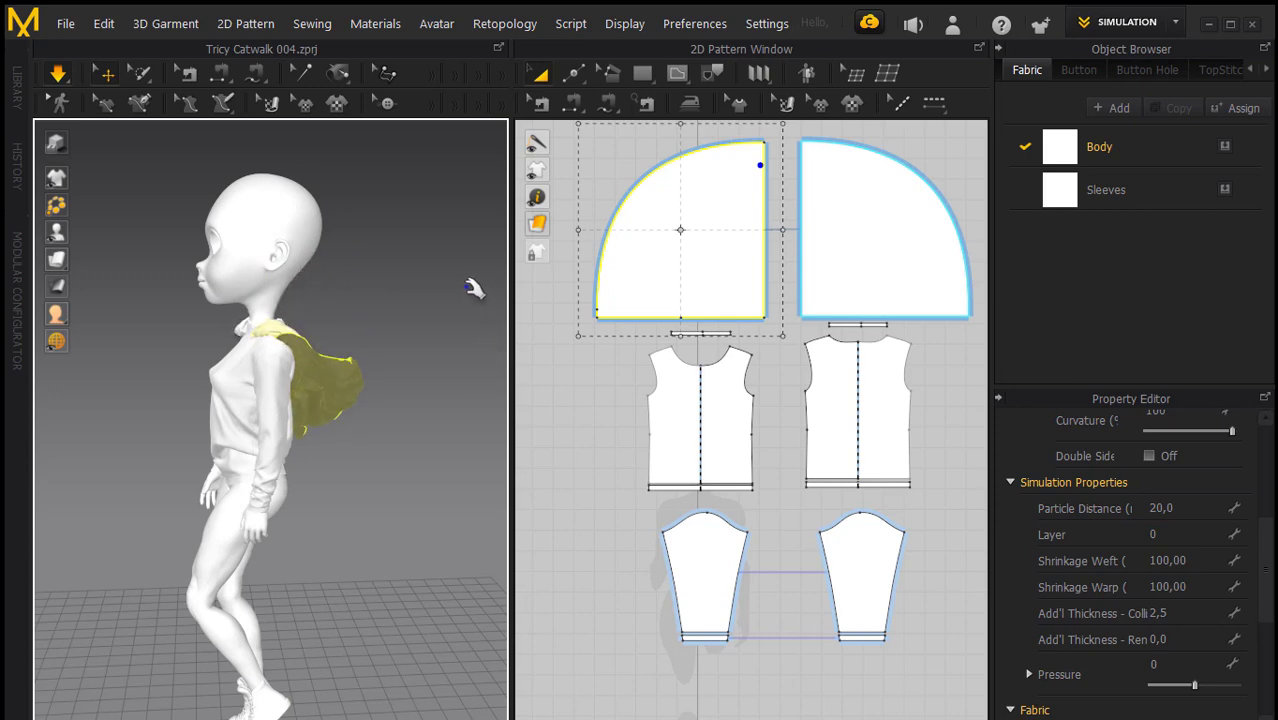
mouse_move(474, 289)
right_mouse_down()
mouse_move(339, 275)
mouse_move(400, 320)
right_mouse_up()
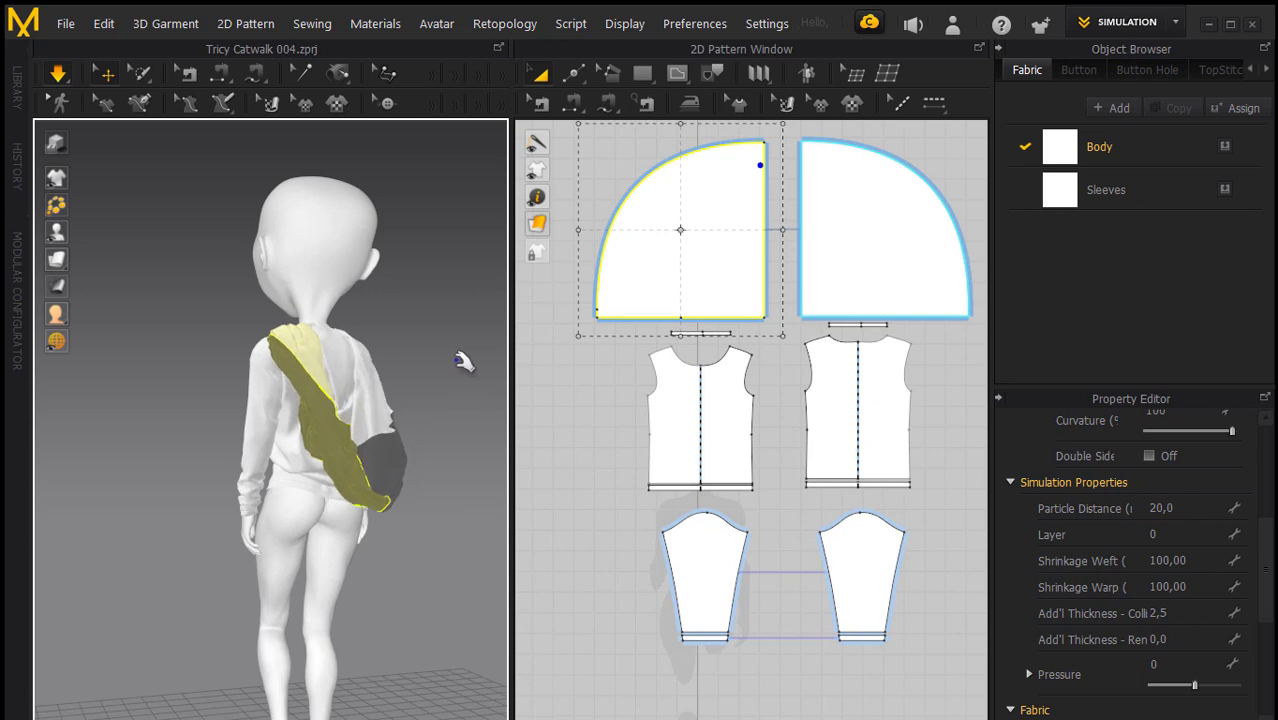
mouse_move(470, 316)
right_mouse_down()
mouse_move(94, 323)
mouse_move(228, 322)
right_mouse_up()
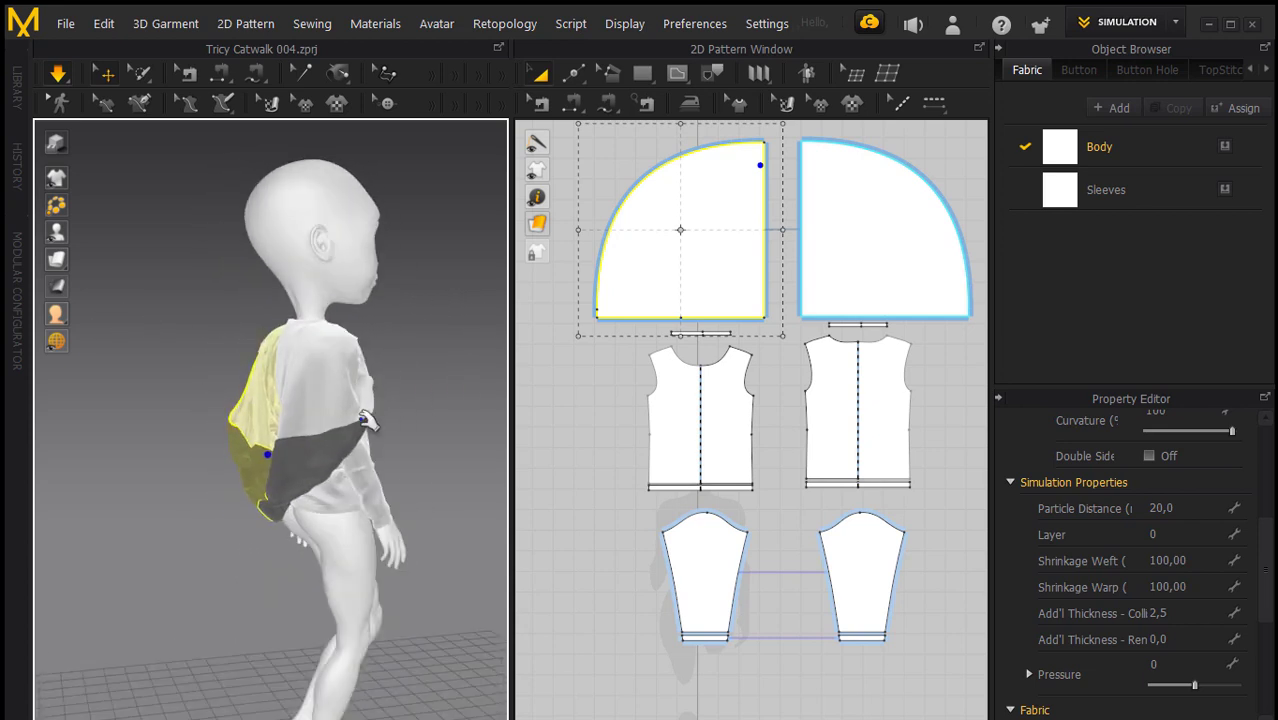
mouse_move(367, 421)
left_mouse_down()
mouse_move(34, 366)
mouse_move(40, 390)
left_mouse_up()
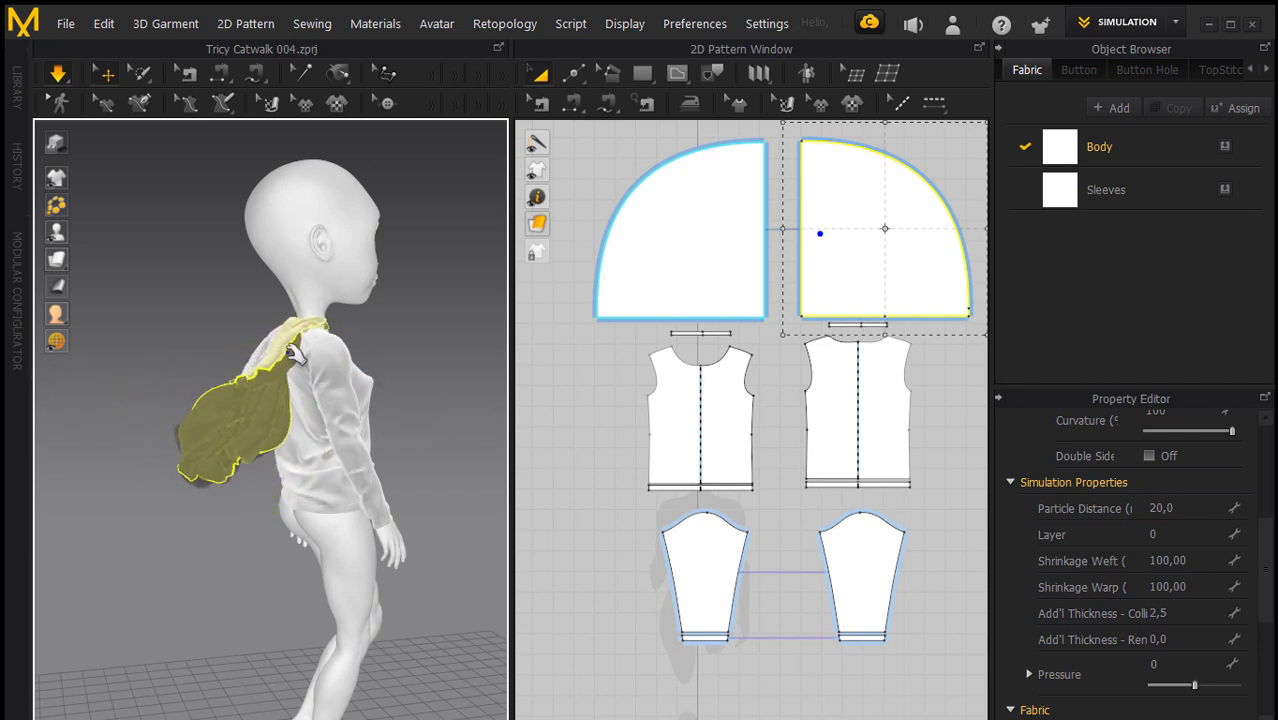
Pull the left hood panel up behind the shoulder toward the head
right_click_drag(120, 354, 448, 304)
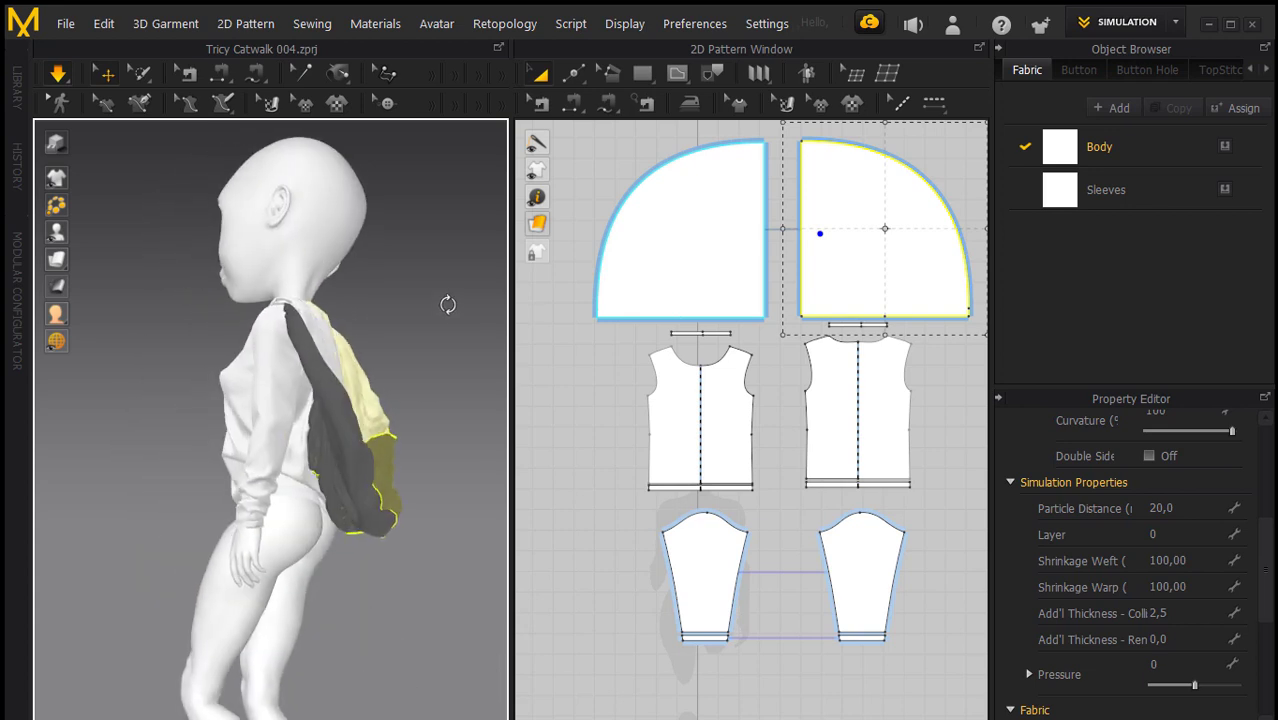
left_click(349, 484)
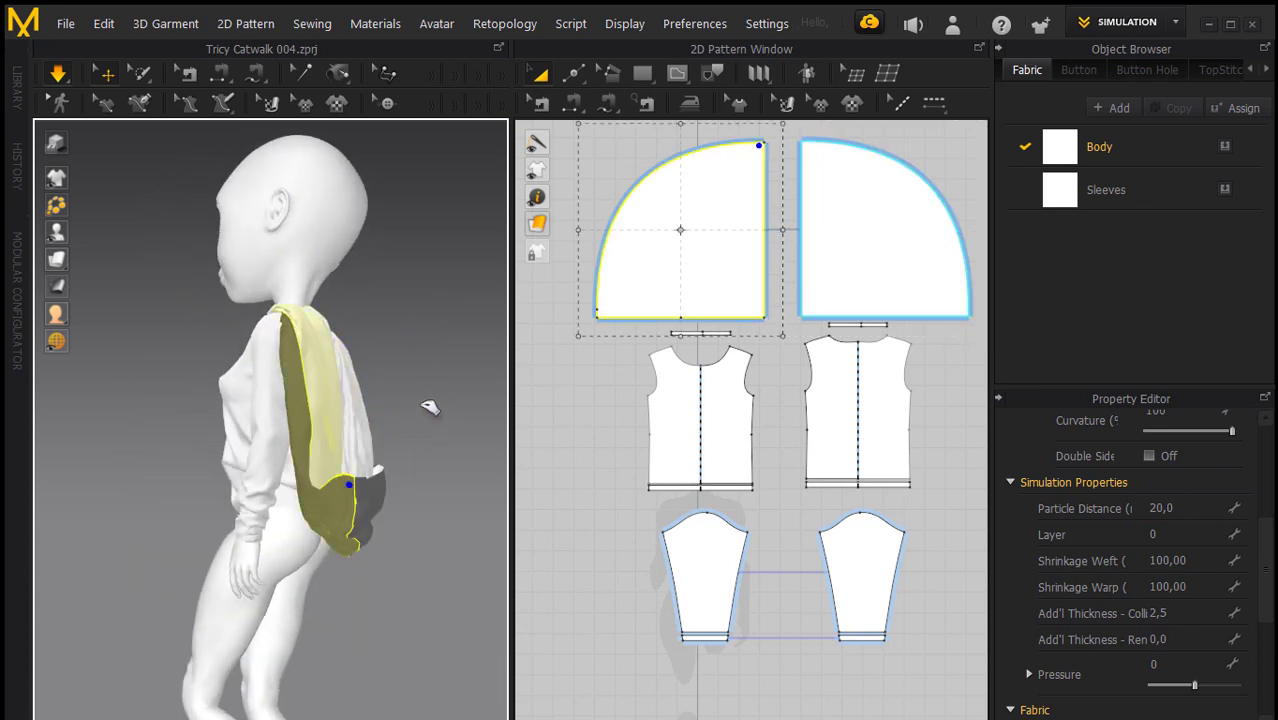
left_click_drag(429, 407, 320, 202)
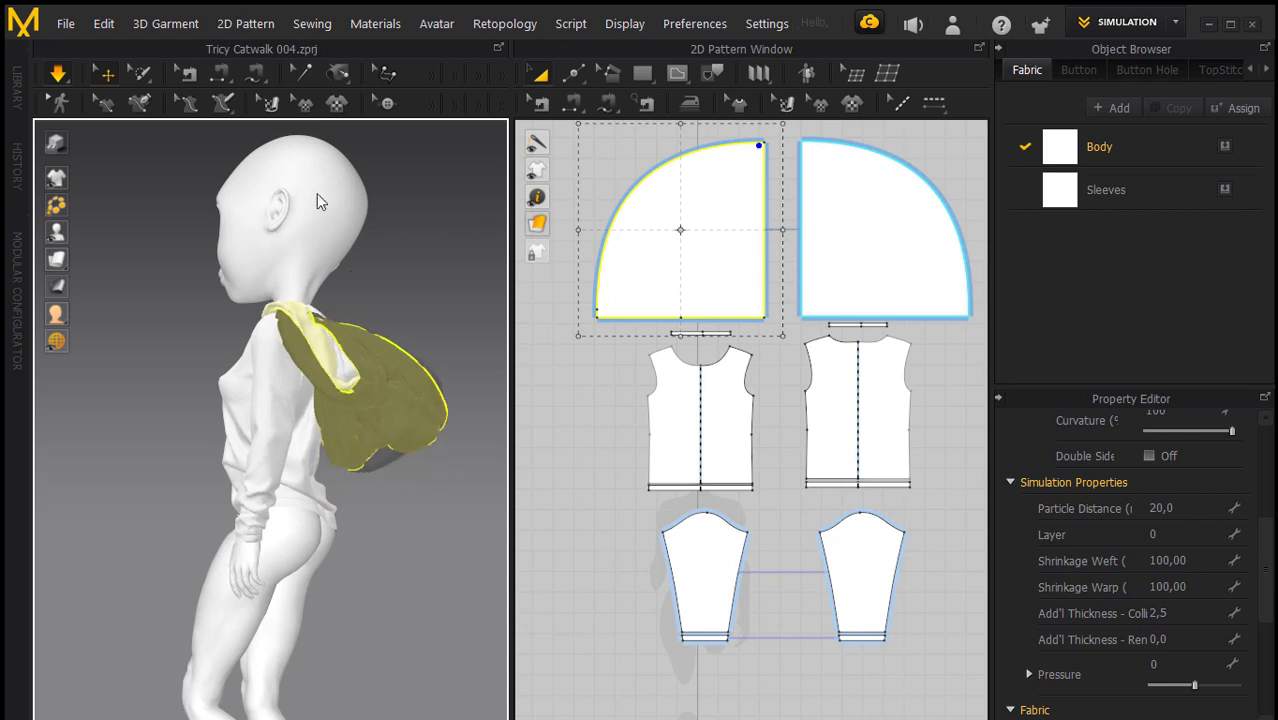
mouse_move(400, 340)
left_mouse_down()
mouse_move(355, 8)
mouse_move(360, 165)
mouse_move(340, 92)
left_mouse_up()
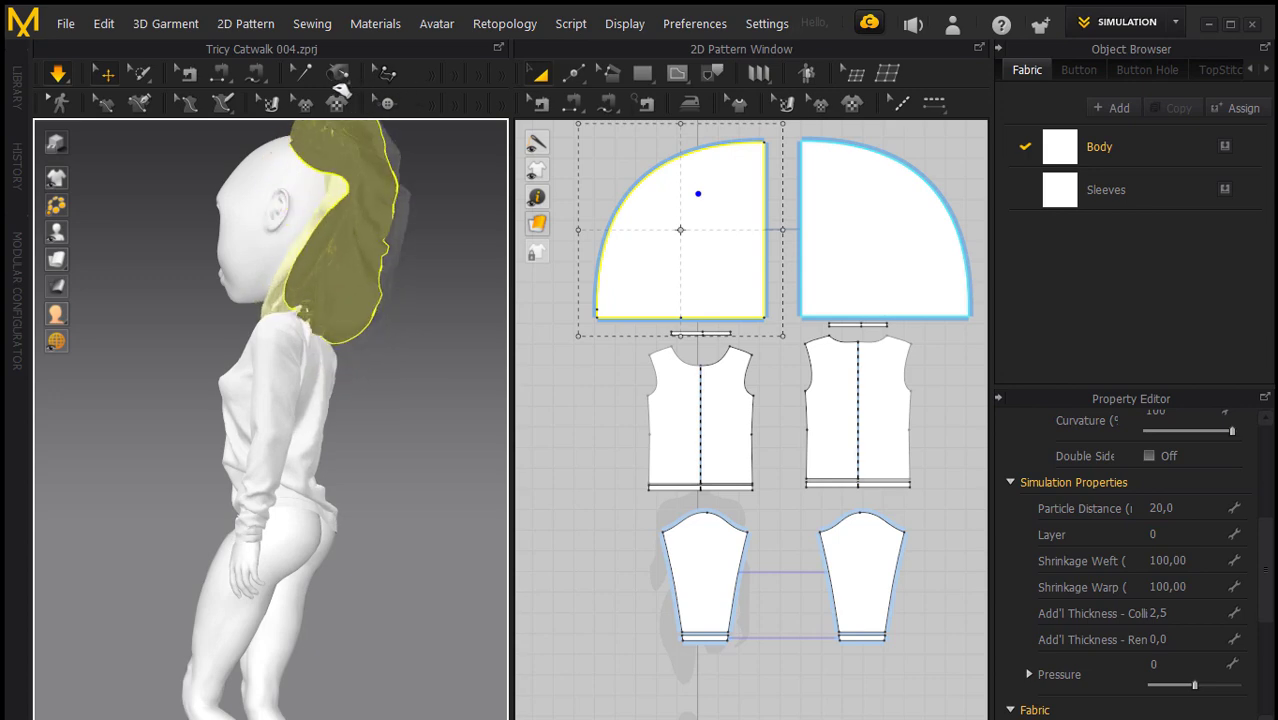
Pull the right hood panel down onto the shoulder and settle the fabric down the avatar's back
mouse_move(143, 388)
right_mouse_down()
mouse_move(398, 452)
mouse_move(414, 391)
right_mouse_up()
left_click_drag(410, 300, 425, 288)
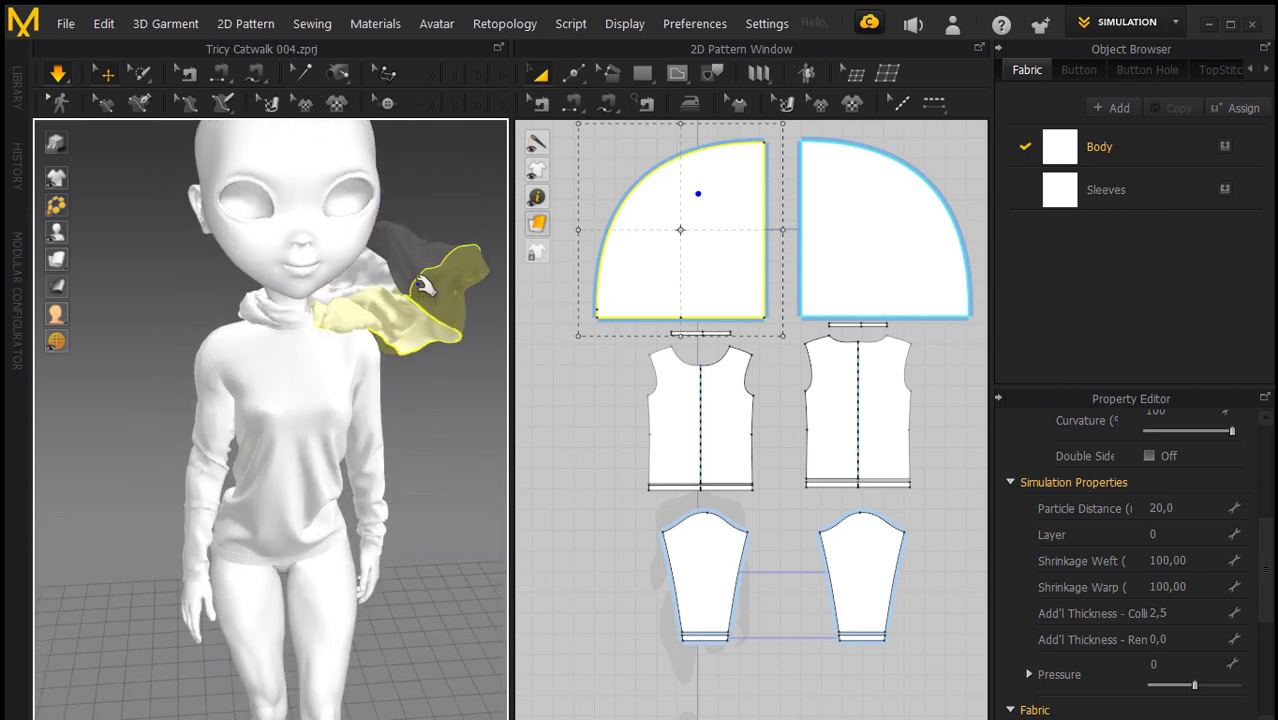
left_click_drag(357, 166, 458, 440)
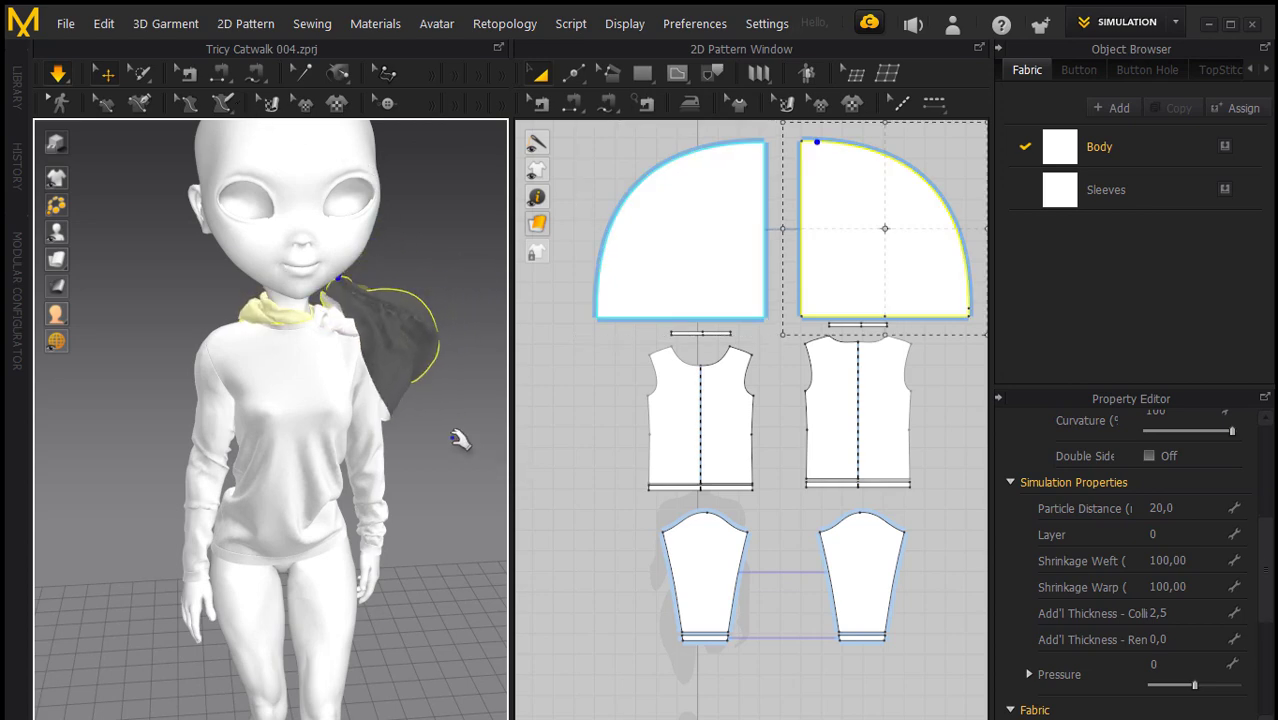
mouse_move(461, 509)
right_mouse_down()
mouse_move(479, 456)
mouse_move(360, 430)
right_mouse_up()
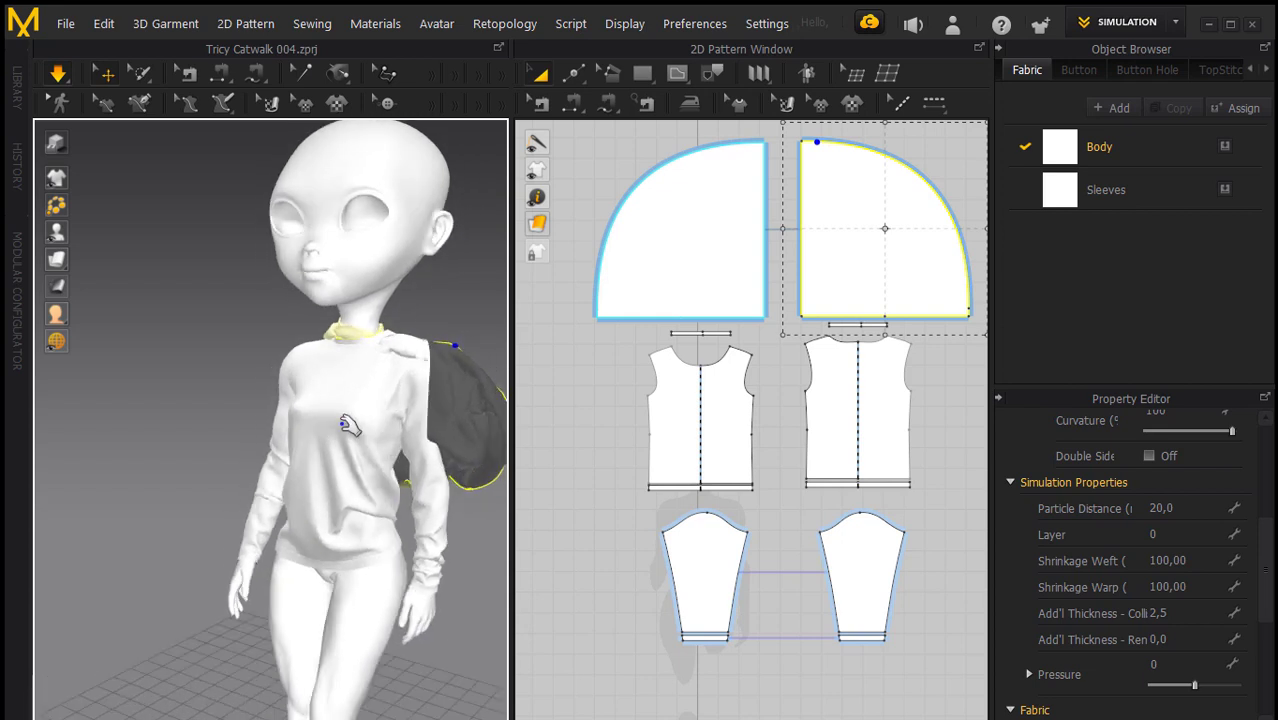
right_click_drag(360, 430, 370, 306)
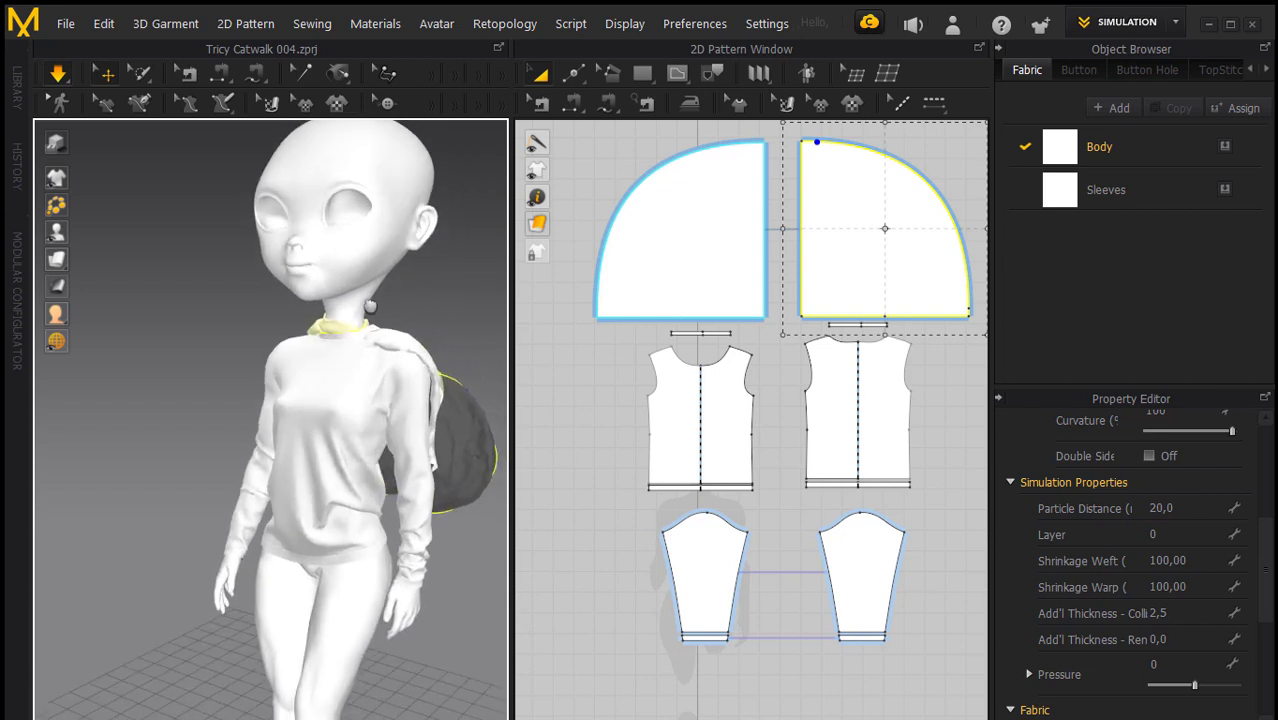
left_click_drag(370, 306, 417, 402)
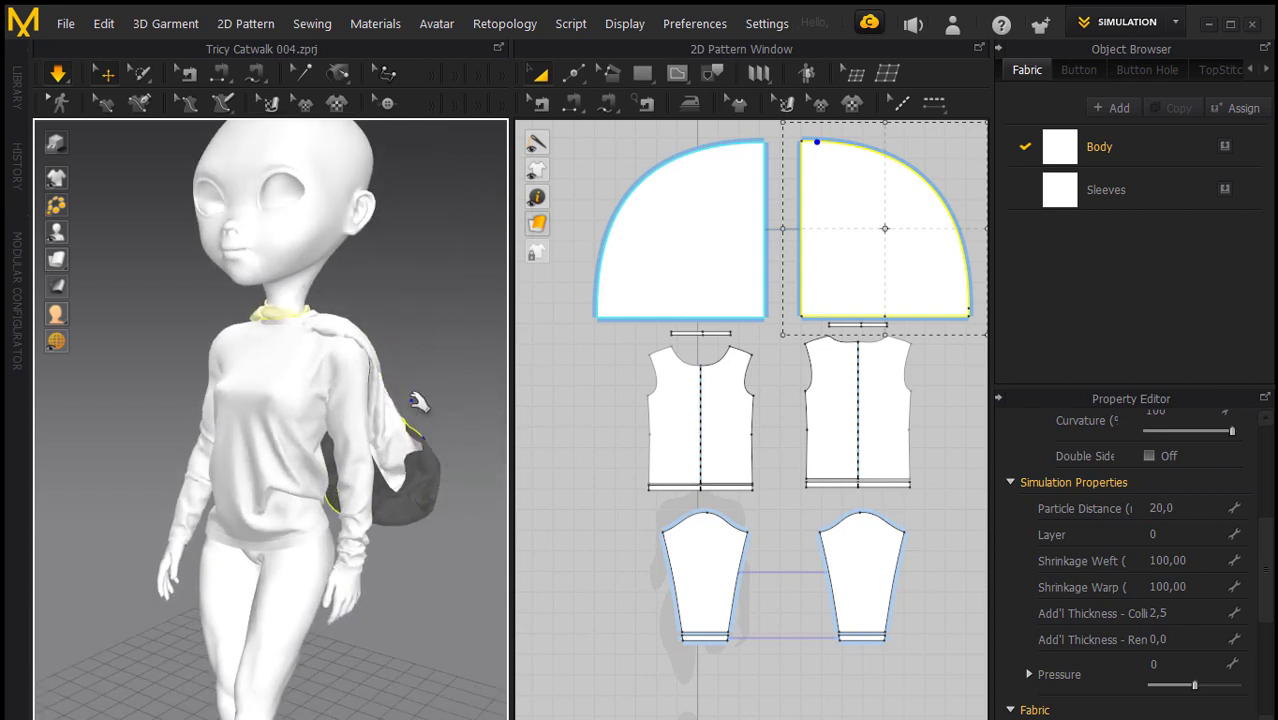
left_click_drag(397, 512, 395, 505)
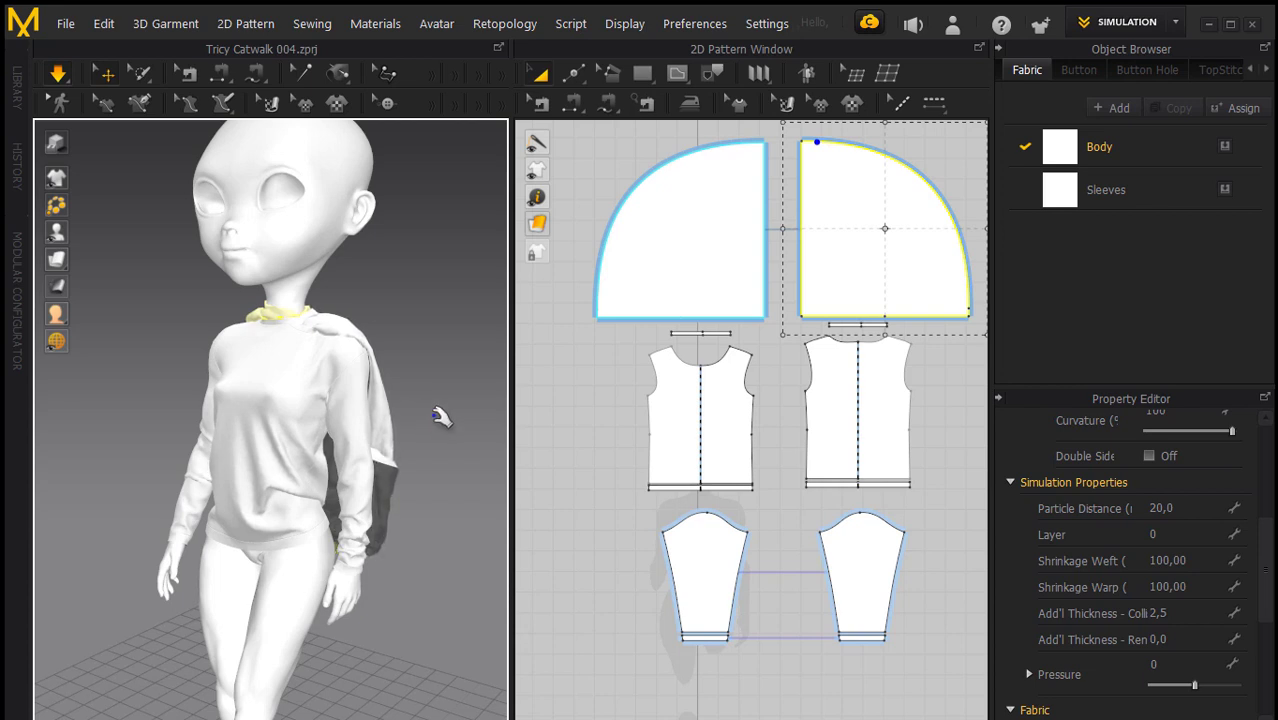
left_click_drag(388, 458, 503, 232)
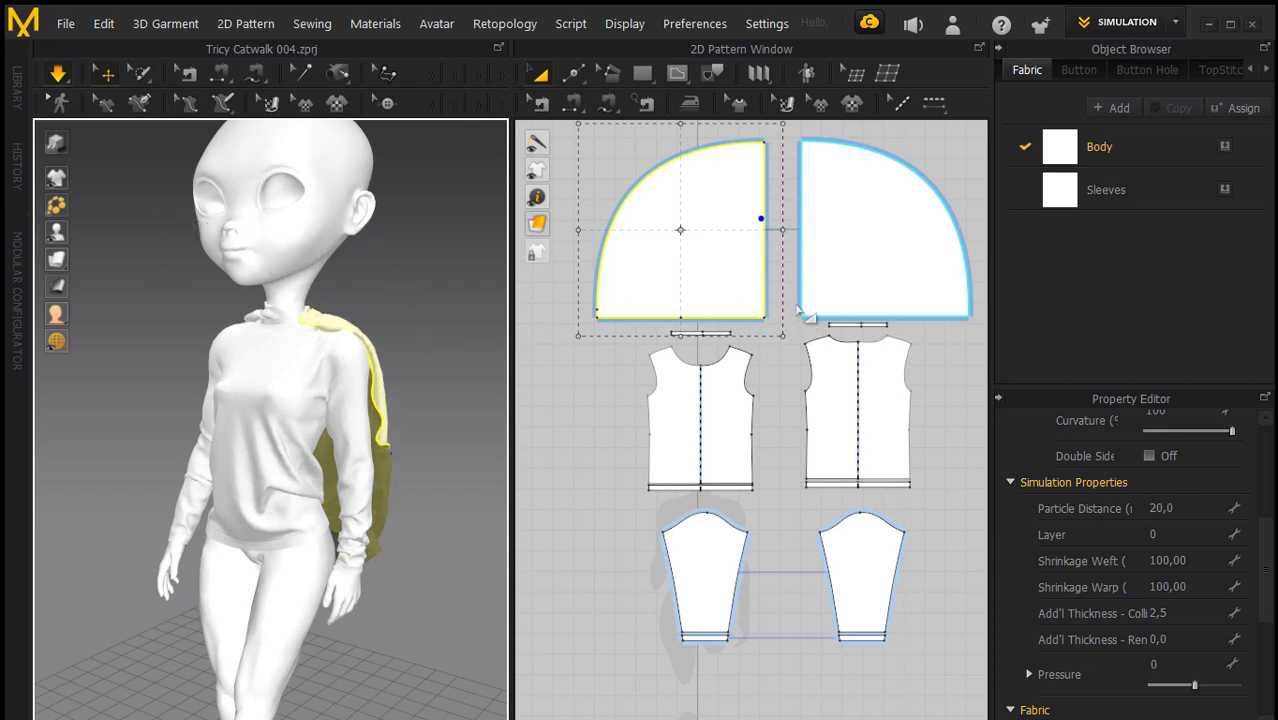
Delete the left and right quarter-circle hood pieces in the 2D pattern window
left_click(700, 234)
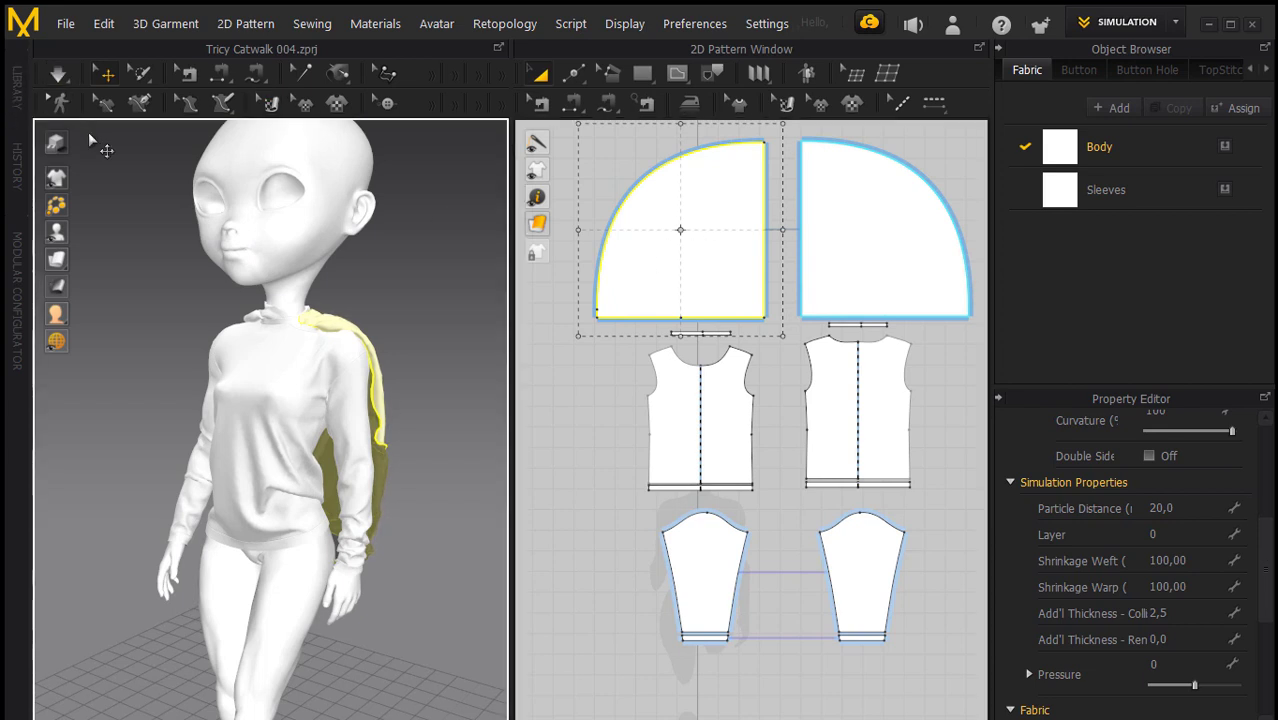
left_click(340, 430)
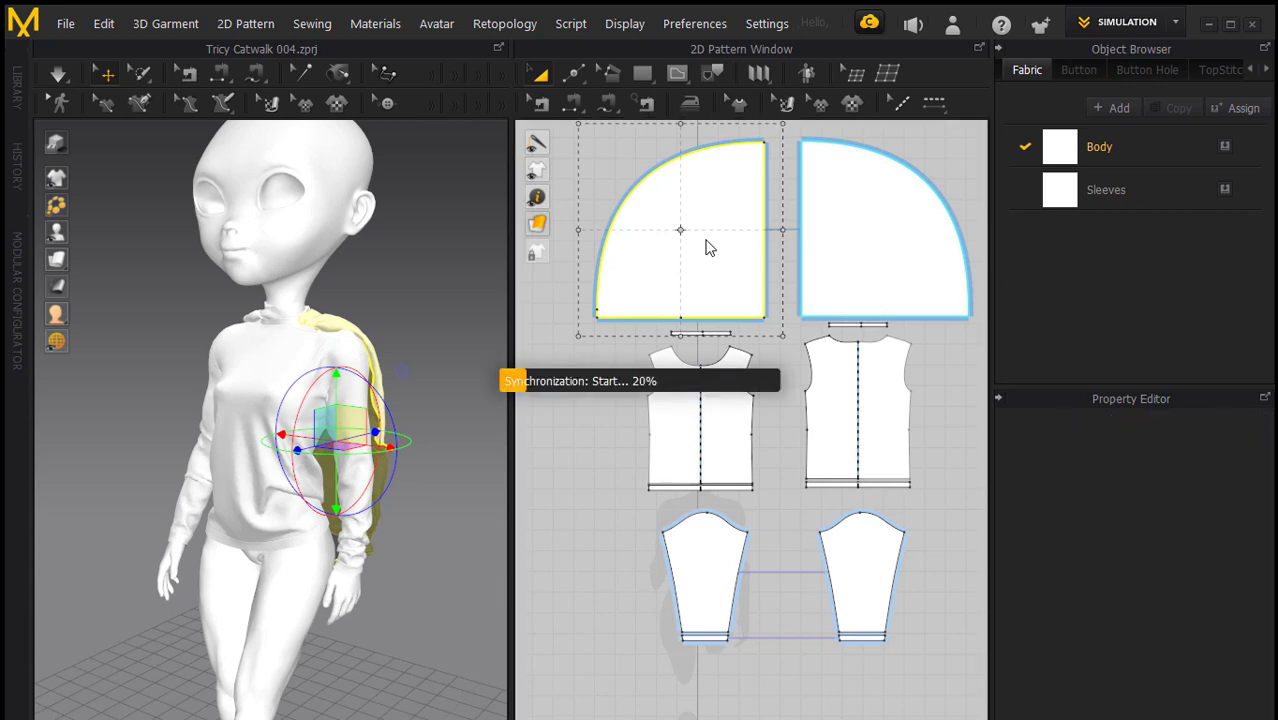
key("Delete")
left_click(888, 255)
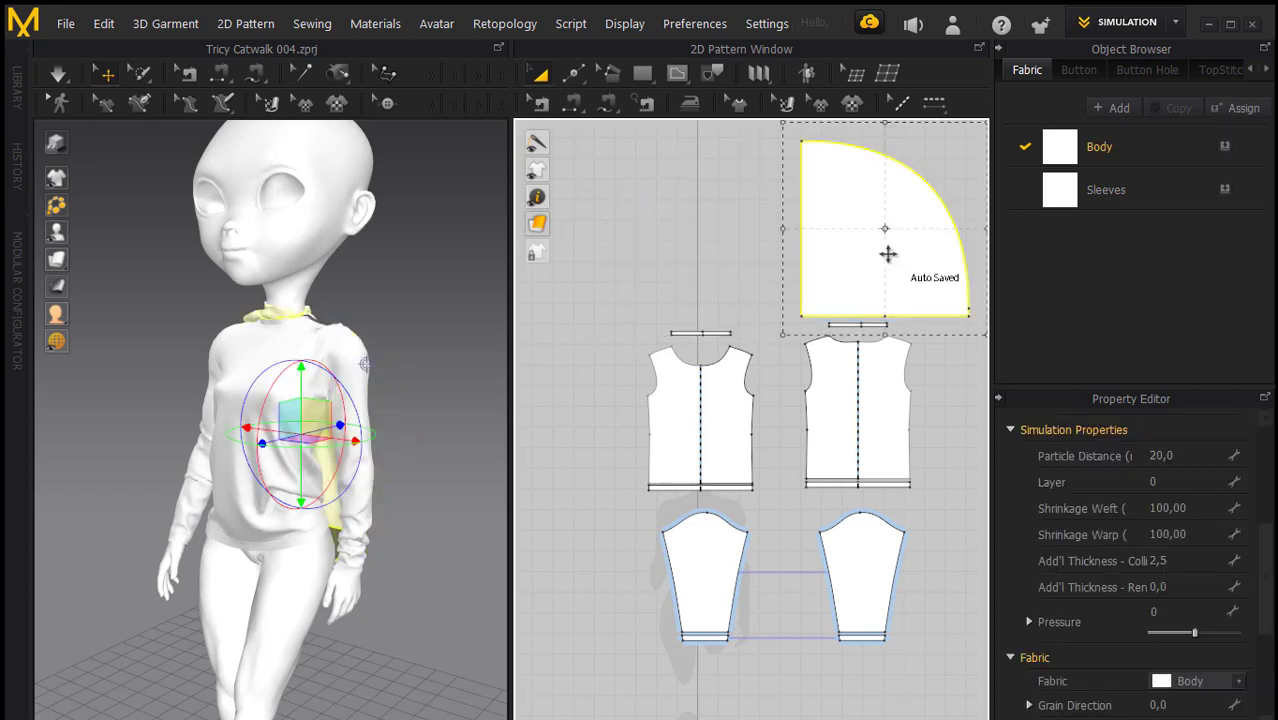
key("Delete")
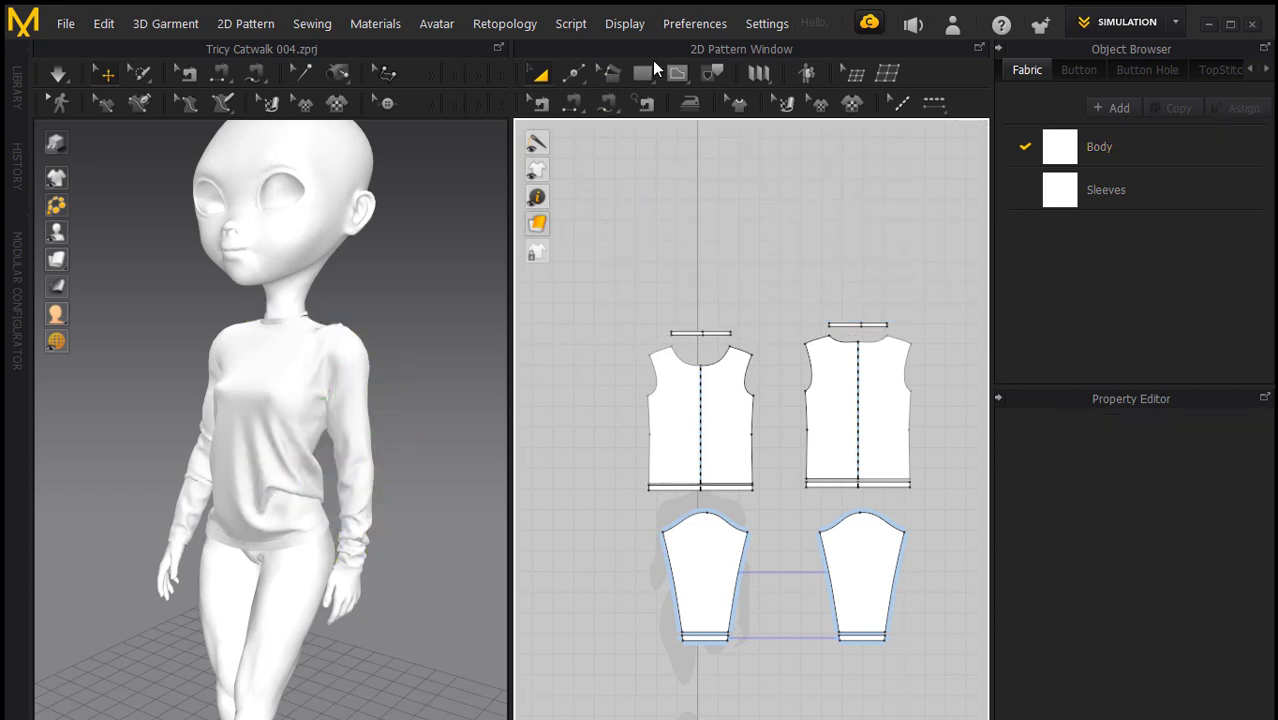
Select the neckline seam segments, then zoom out to show the full avatar and the square panel
left_click(645, 76)
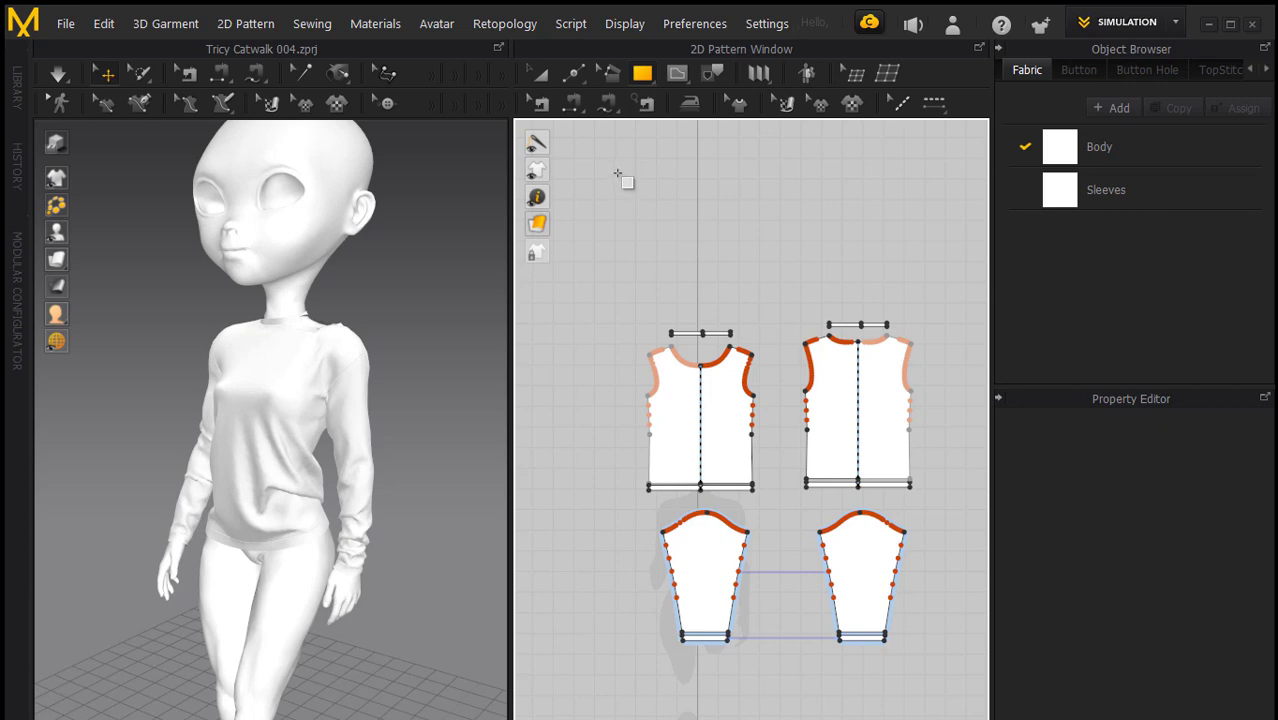
left_click_drag(667, 228, 762, 319)
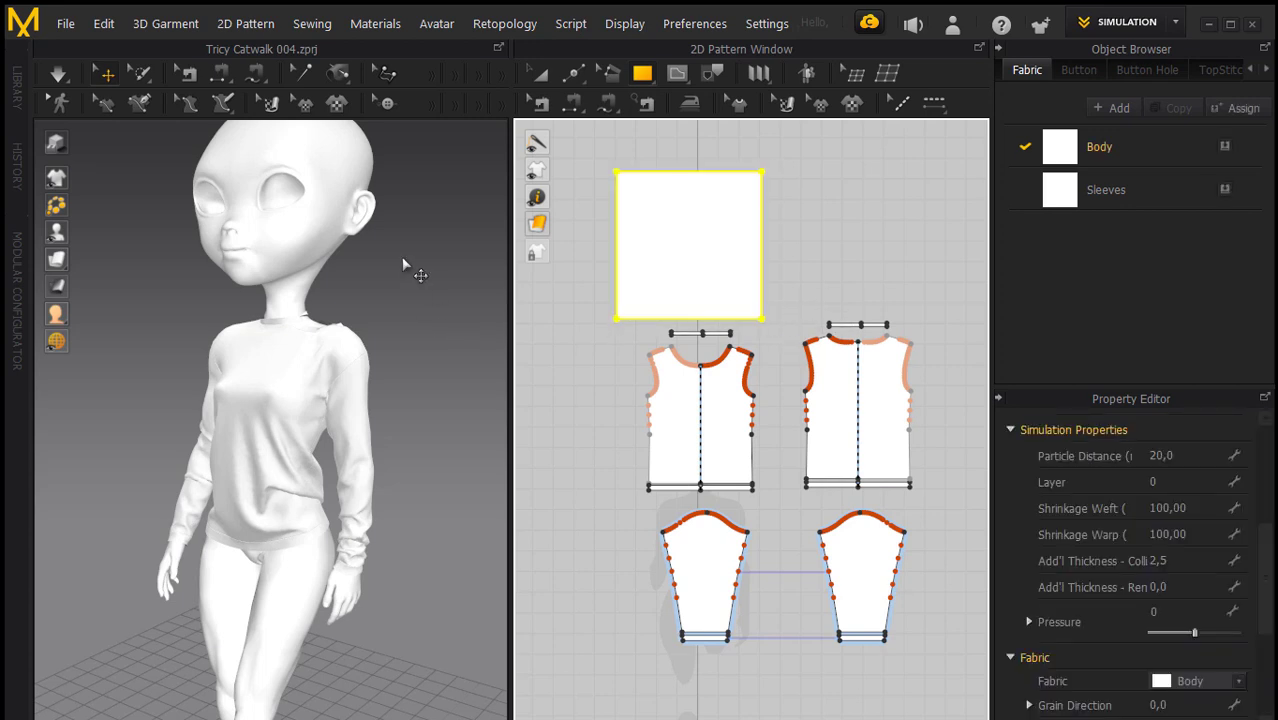
scroll(401, 256, "down", 3)
scroll(396, 255, "down", 3)
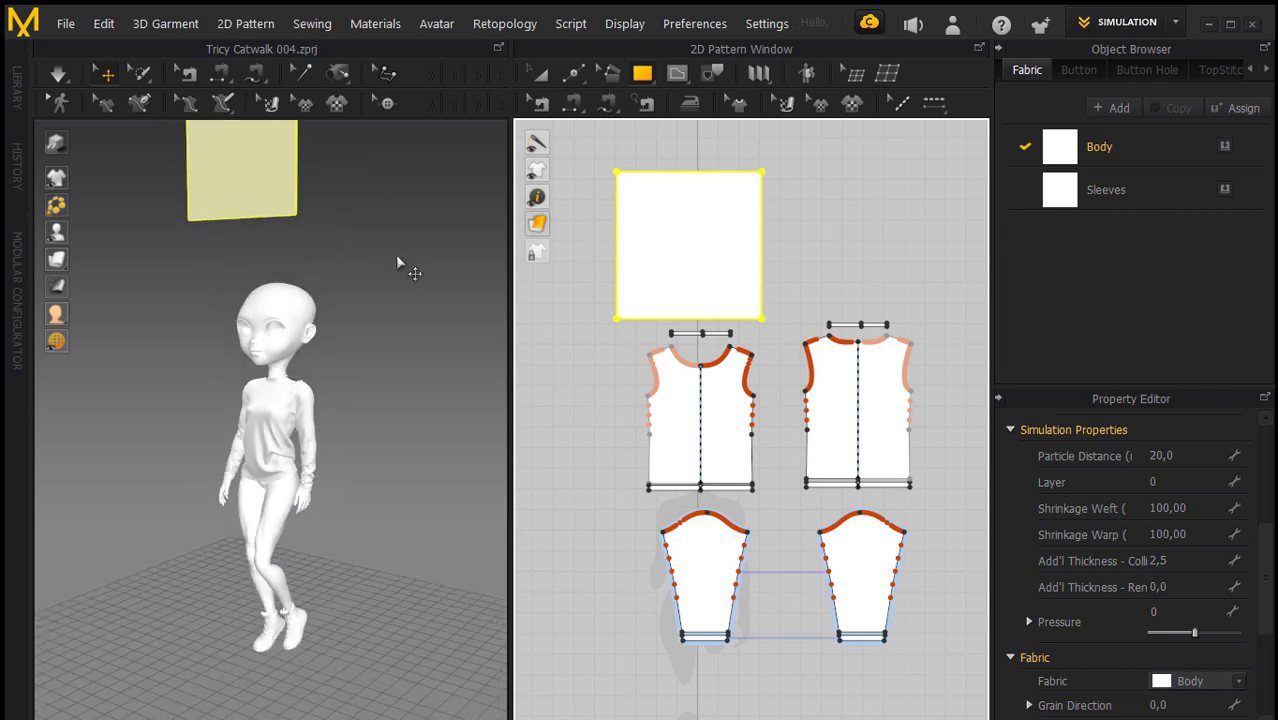
Check the Gizmo preference, then rotate the square panel with the gizmo to stand upright beside the head
left_click(773, 28)
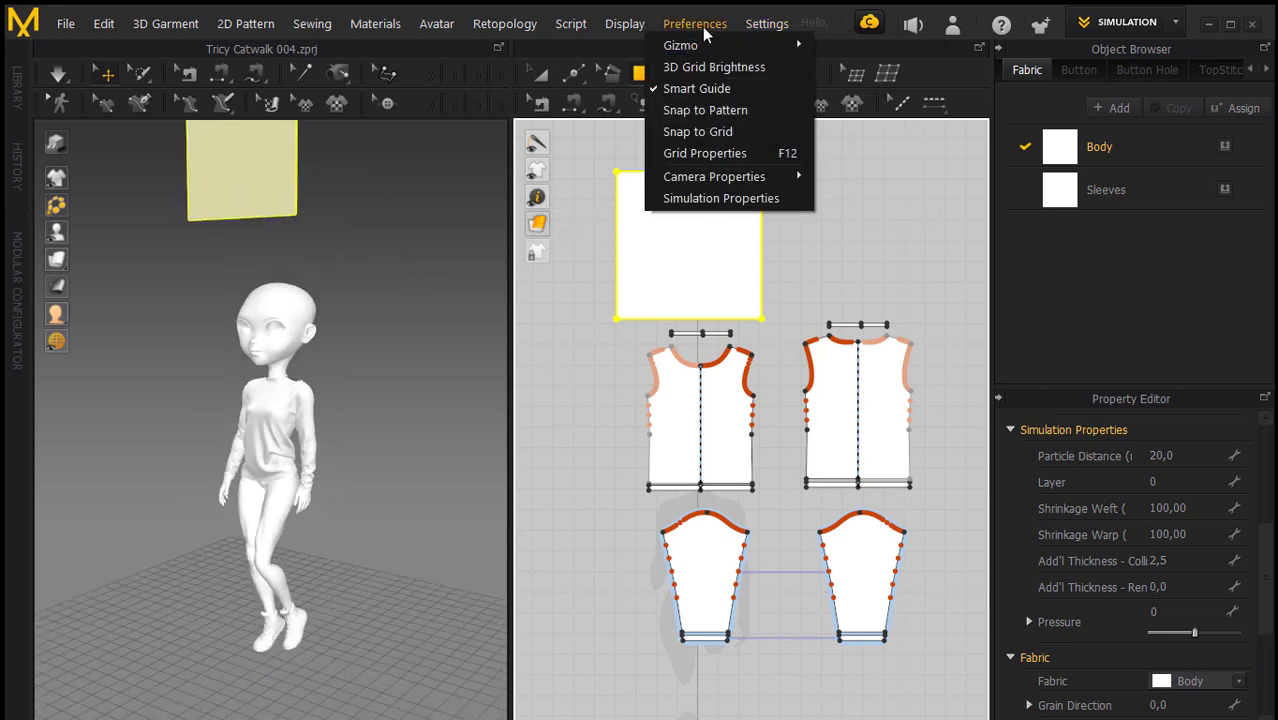
mouse_move(690, 45)
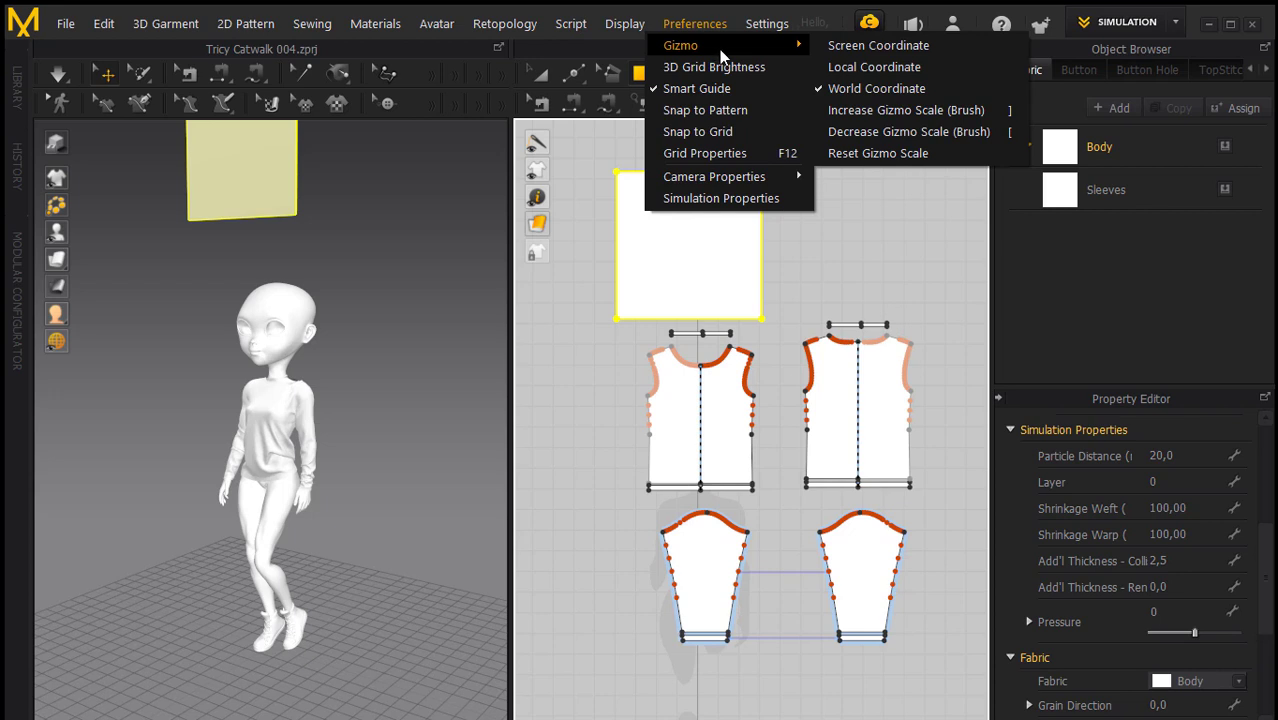
right_click_drag(243, 216, 352, 255)
left_click(305, 245)
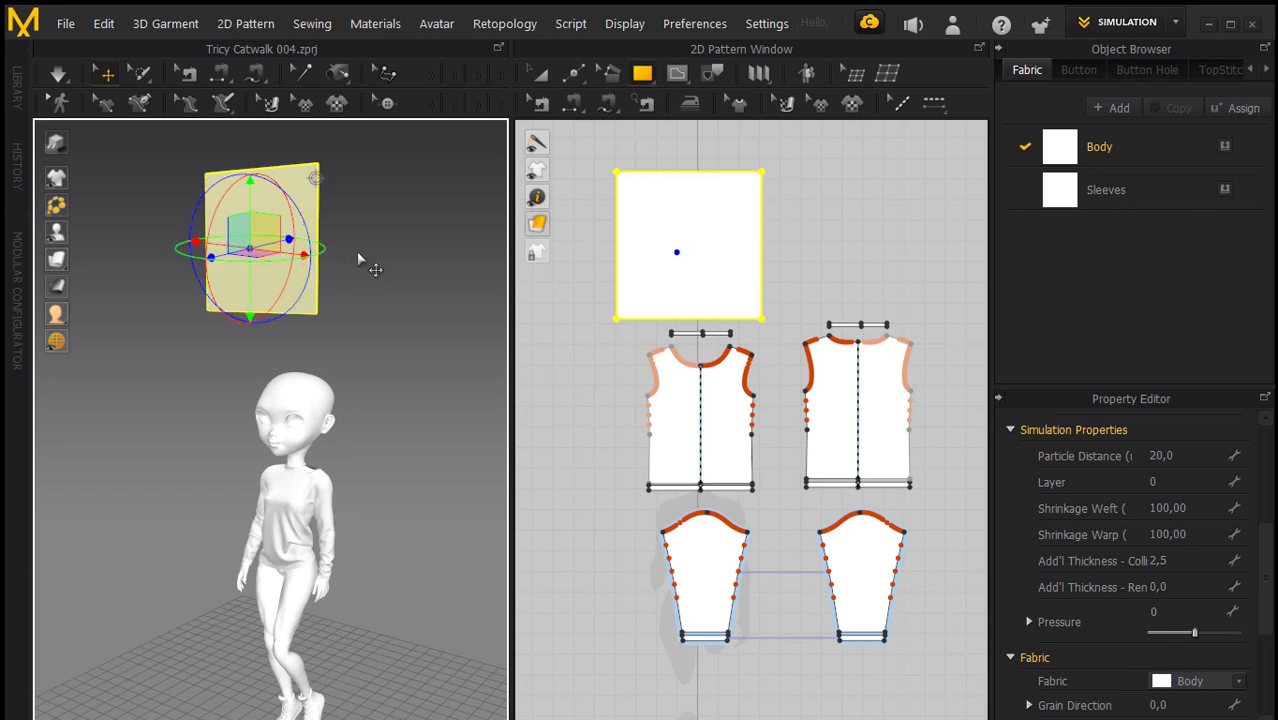
mouse_move(449, 251)
right_mouse_down()
mouse_move(390, 256)
mouse_move(404, 241)
right_mouse_up()
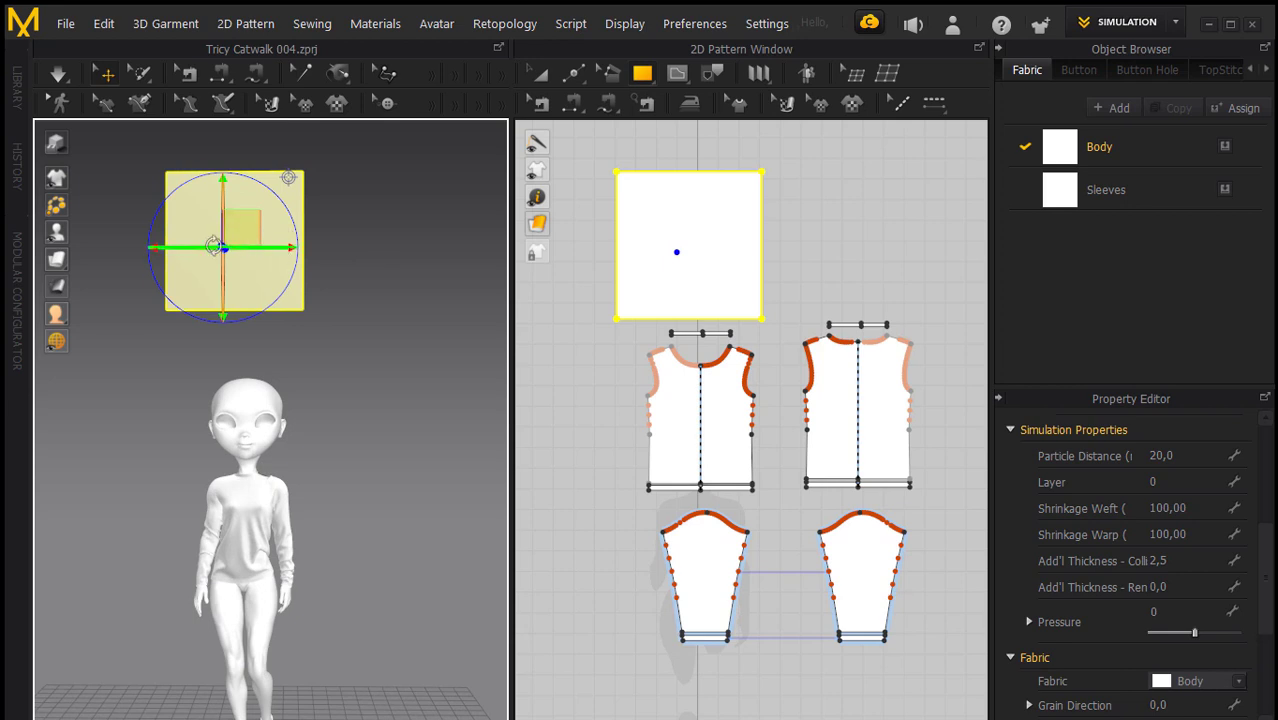
mouse_move(213, 245)
left_mouse_down()
mouse_move(313, 291)
mouse_move(225, 208)
mouse_move(259, 306)
left_mouse_up()
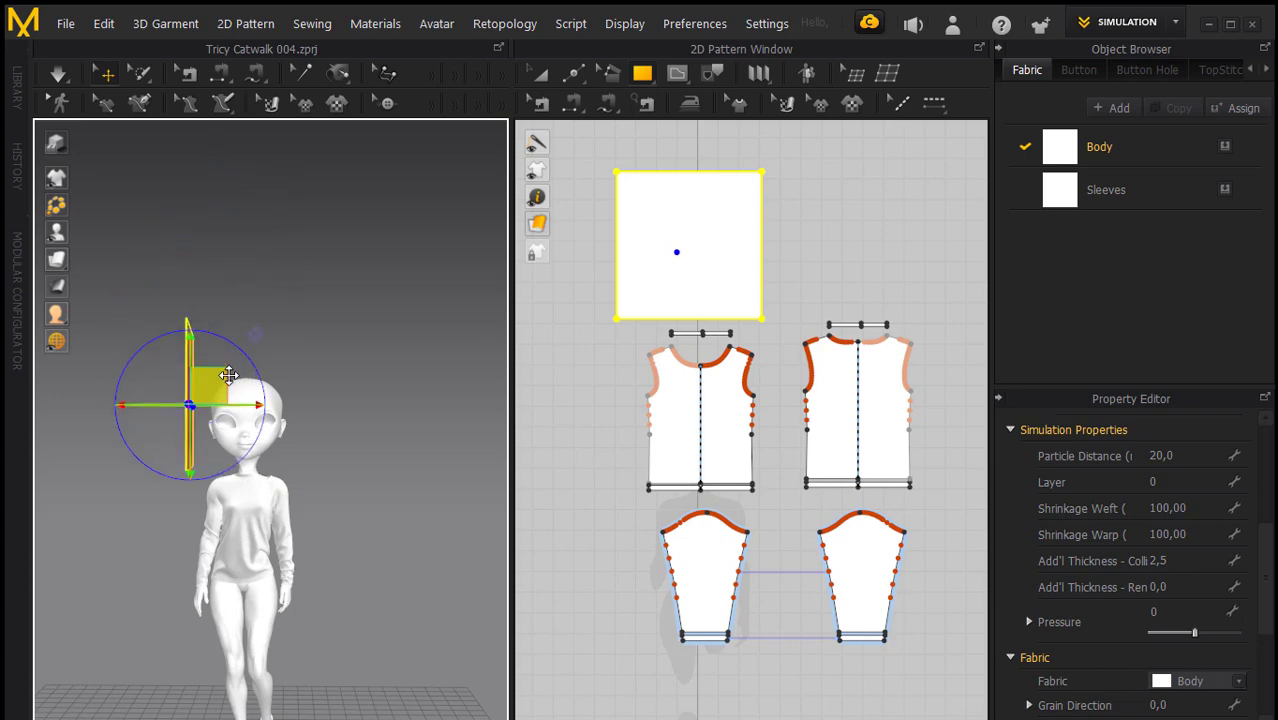
mouse_move(259, 307)
right_mouse_down()
mouse_move(476, 345)
mouse_move(399, 314)
mouse_move(485, 305)
right_mouse_up()
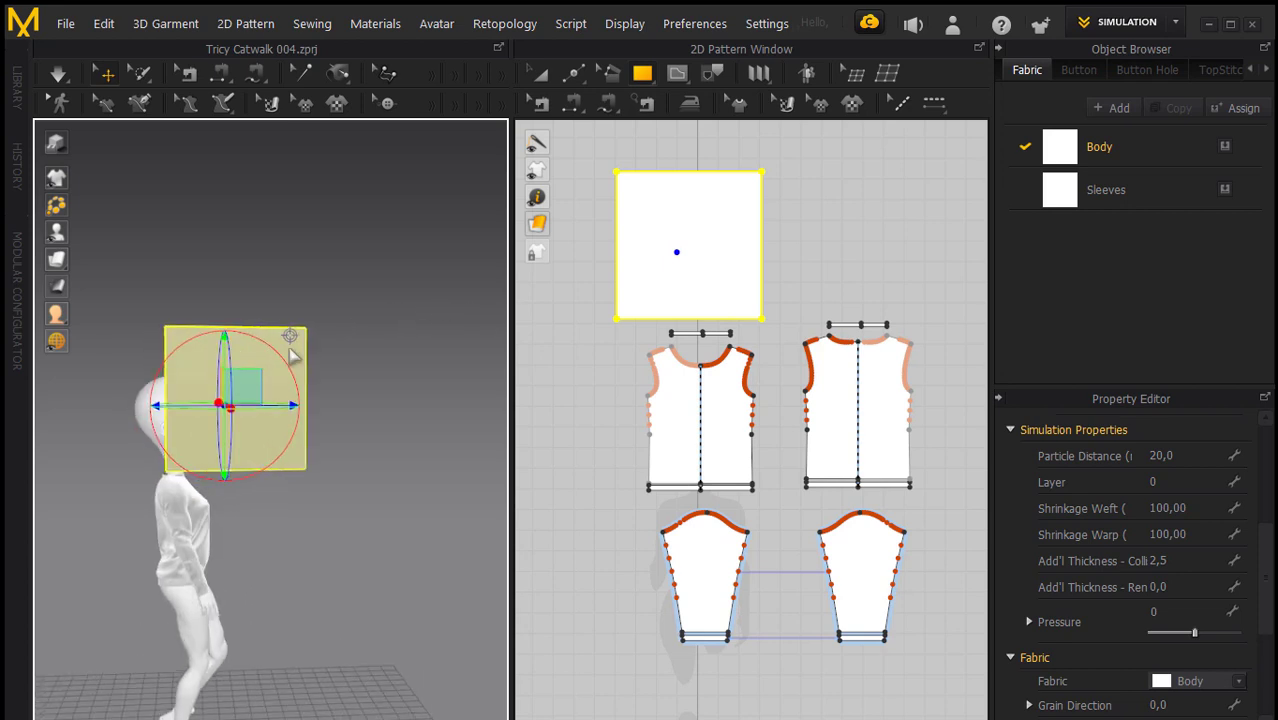
mouse_move(254, 401)
left_mouse_down()
mouse_move(305, 399)
mouse_move(285, 402)
mouse_move(294, 377)
mouse_move(280, 400)
mouse_move(309, 379)
mouse_move(317, 406)
mouse_move(328, 397)
left_mouse_up()
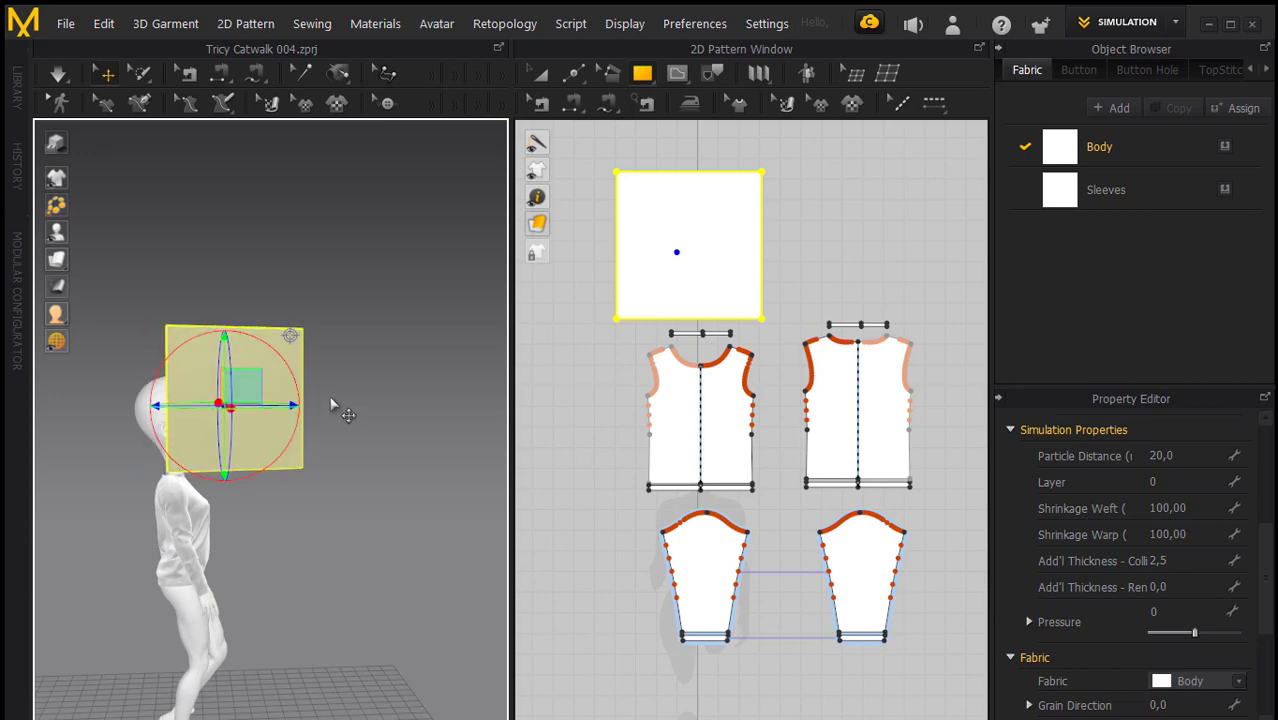
mouse_move(342, 405)
right_mouse_down()
mouse_move(388, 271)
mouse_move(356, 312)
mouse_move(330, 420)
right_mouse_up()
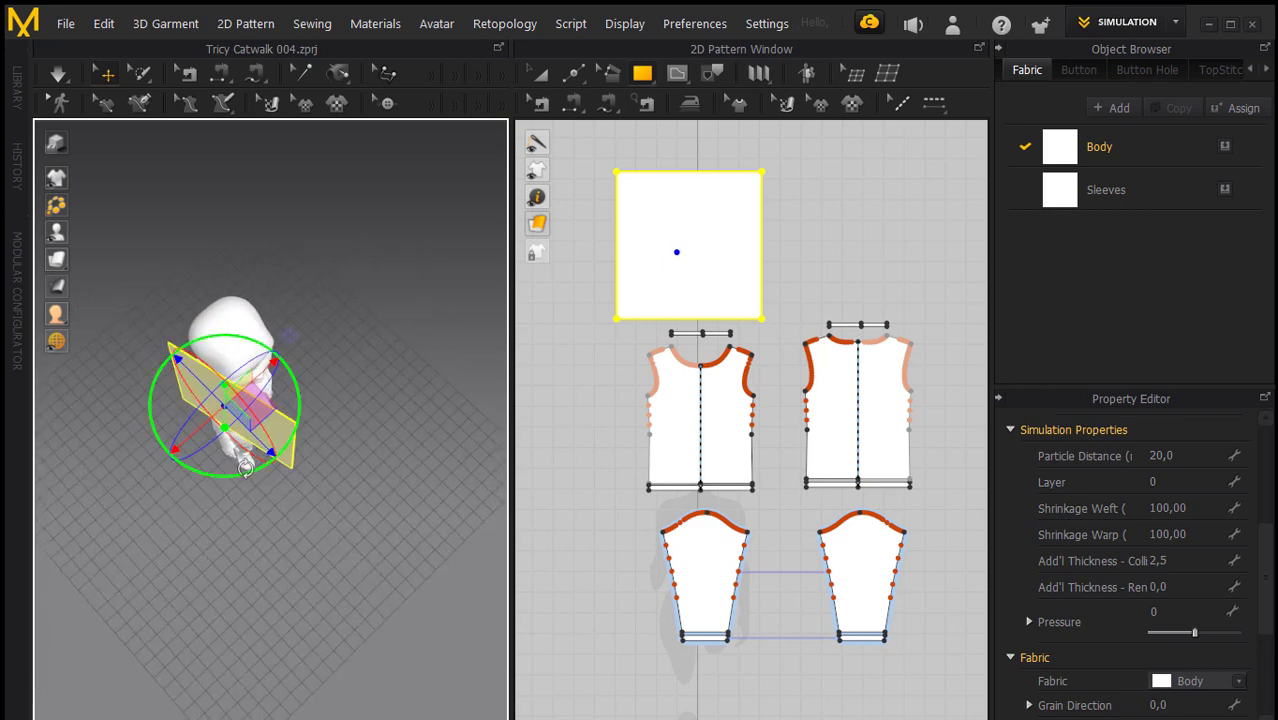
mouse_move(250, 470)
left_mouse_down()
mouse_move(254, 427)
mouse_move(200, 405)
left_mouse_up()
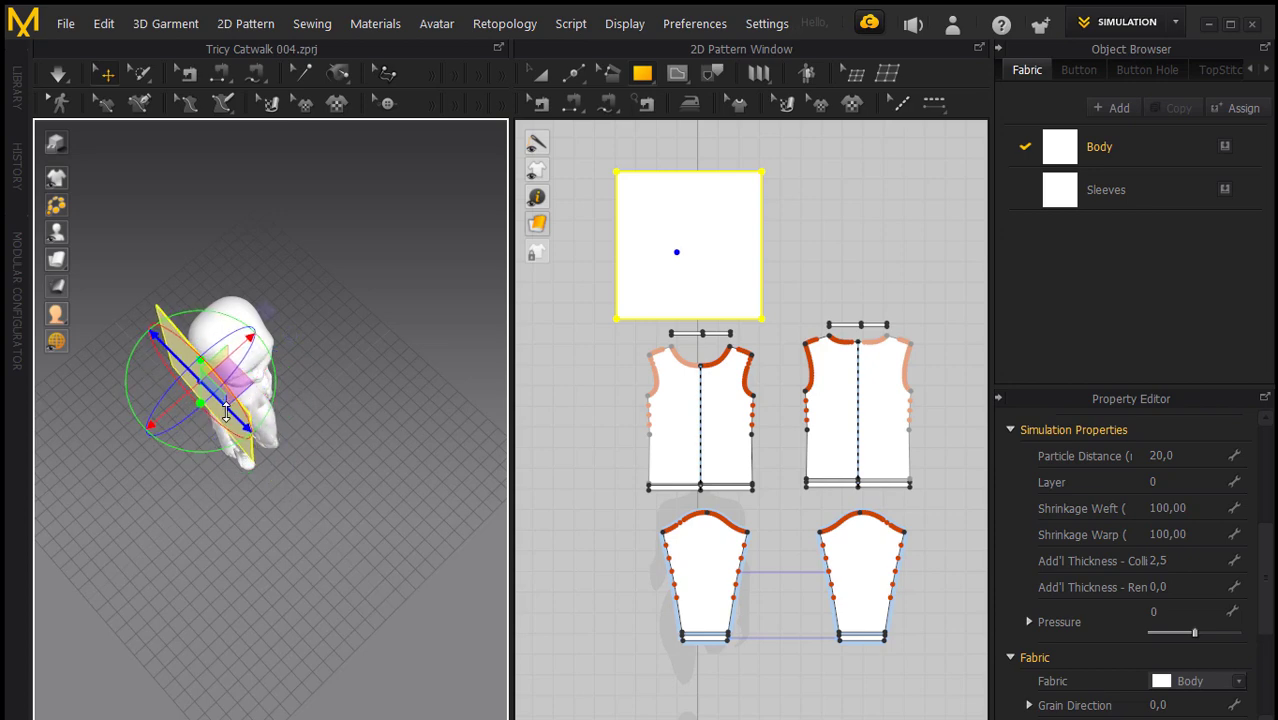
mouse_move(345, 365)
right_mouse_down()
mouse_move(209, 226)
mouse_move(200, 232)
right_mouse_up()
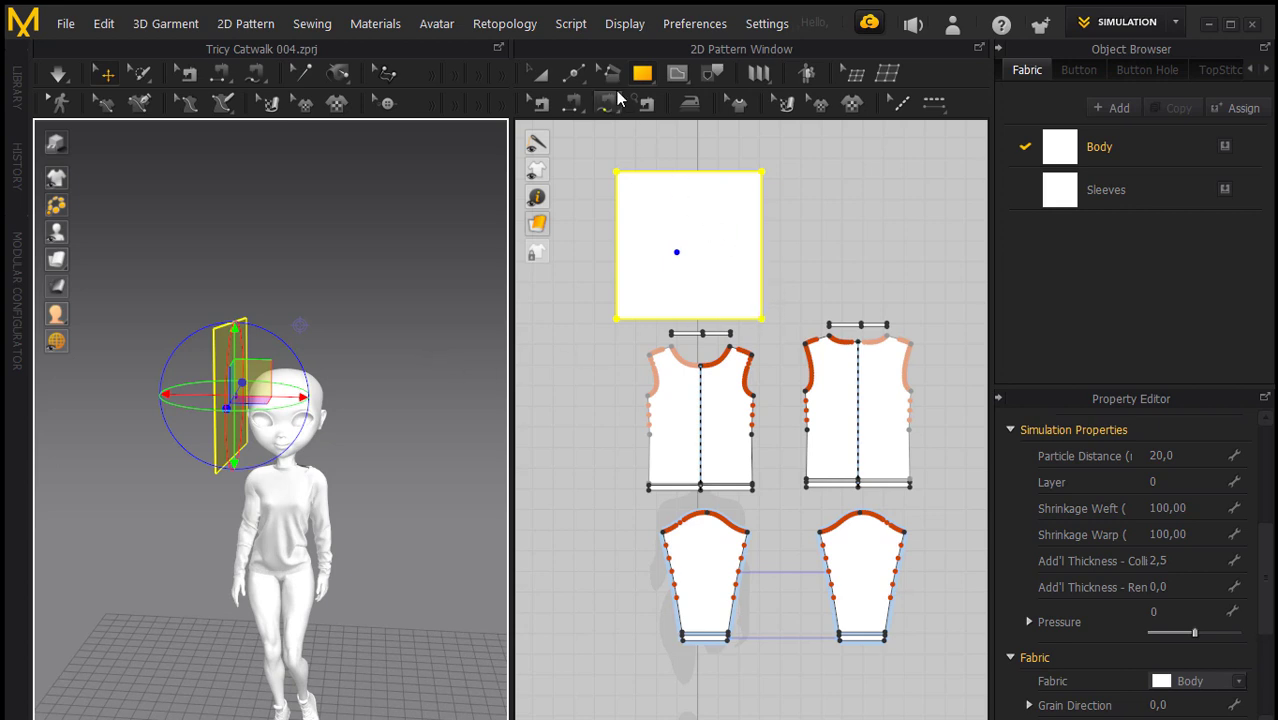
Create a Symmetric Pattern (with Sewing) copy of the square, placed right of the original
left_click(543, 78)
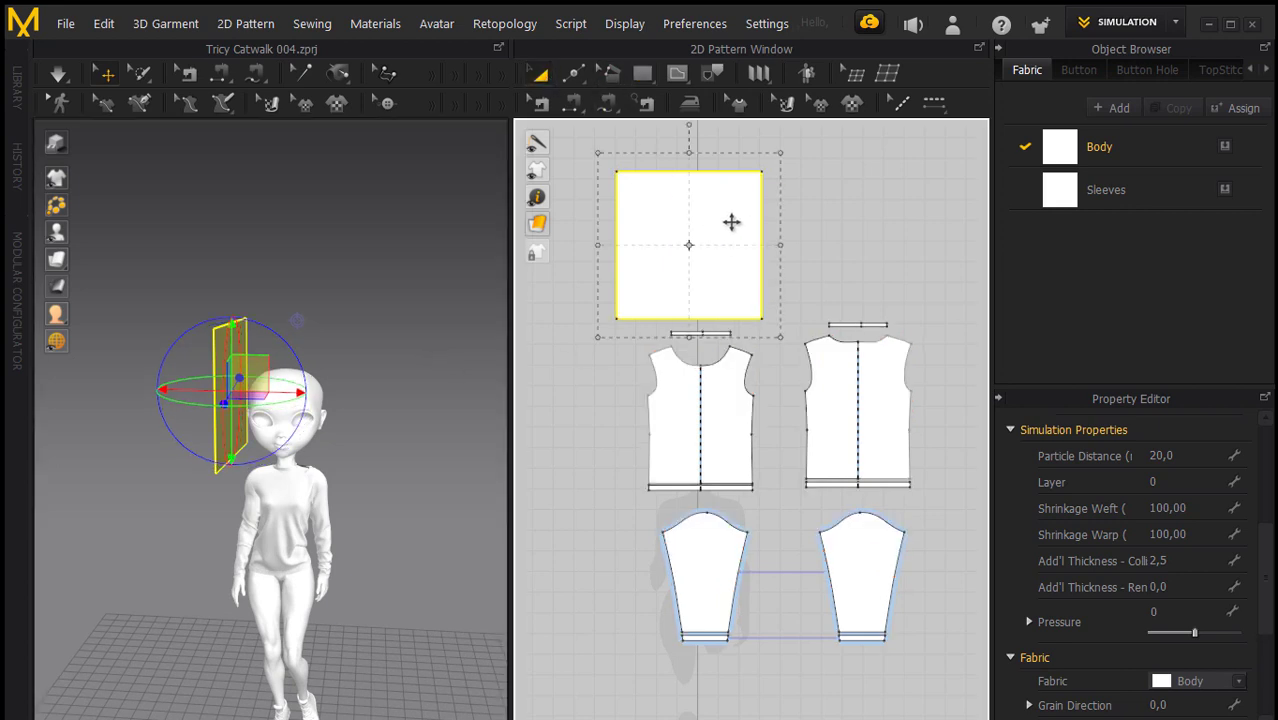
right_click(737, 220)
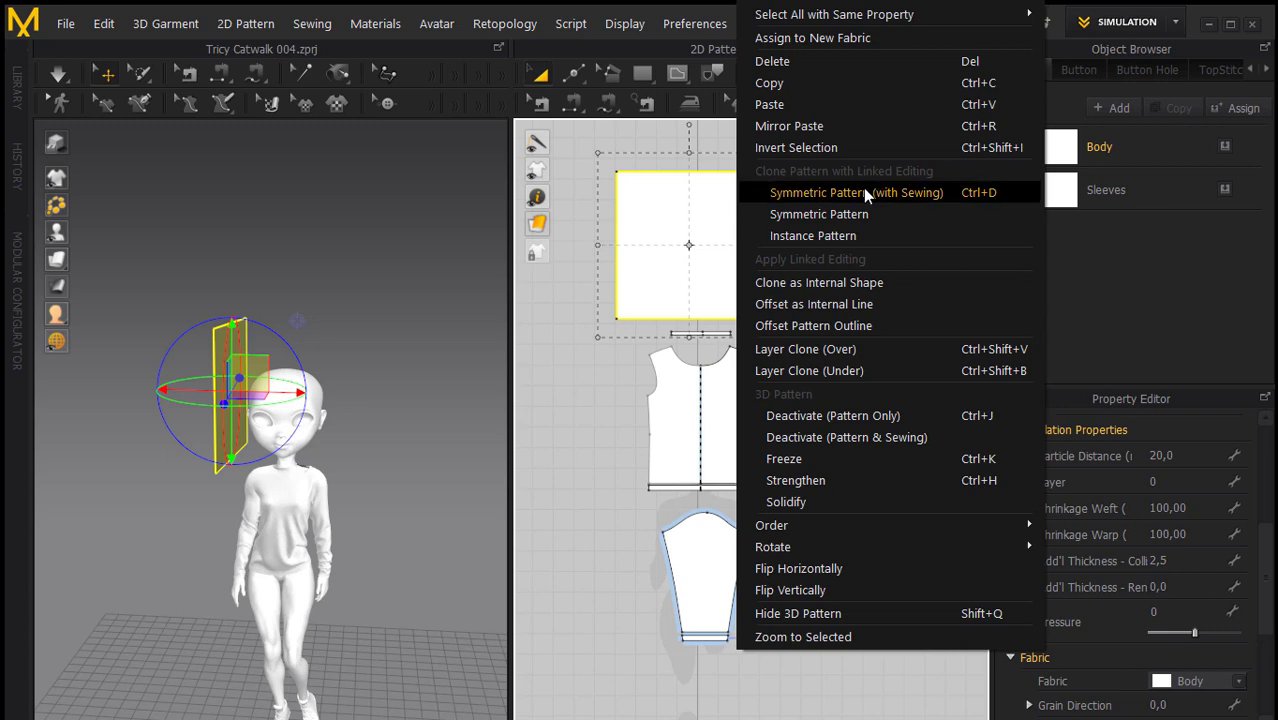
left_click(915, 192)
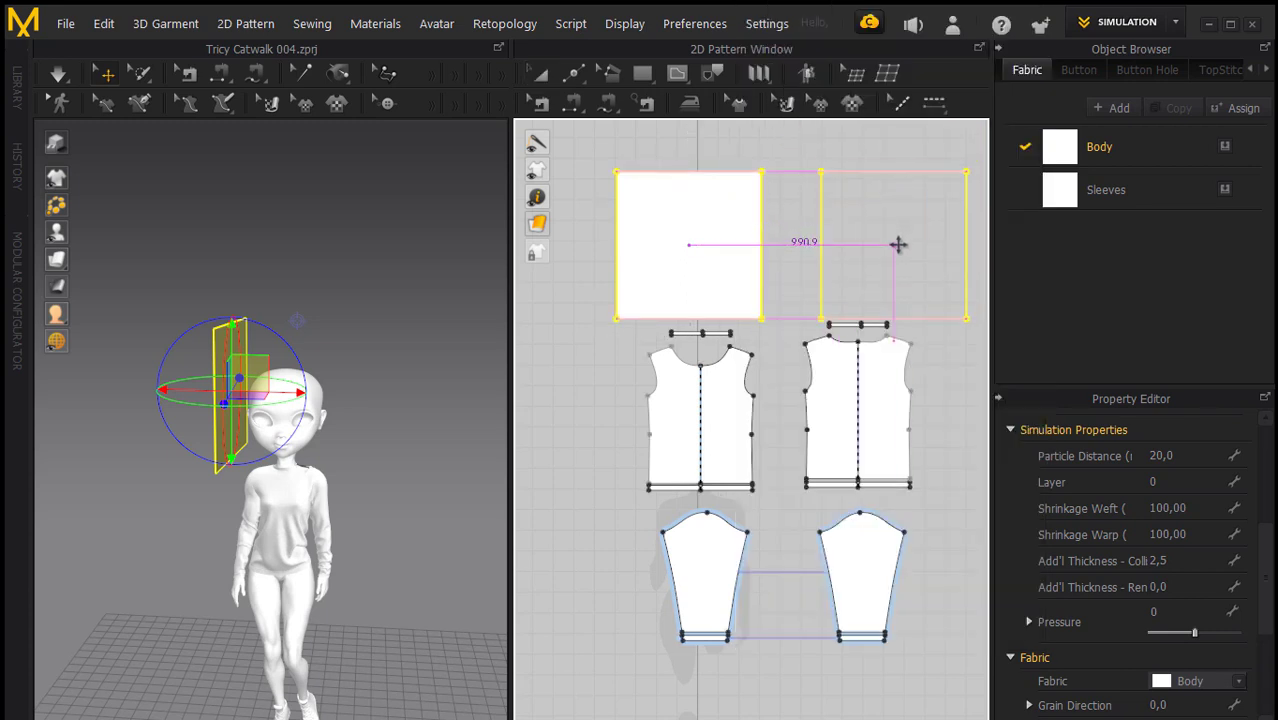
left_click(901, 248)
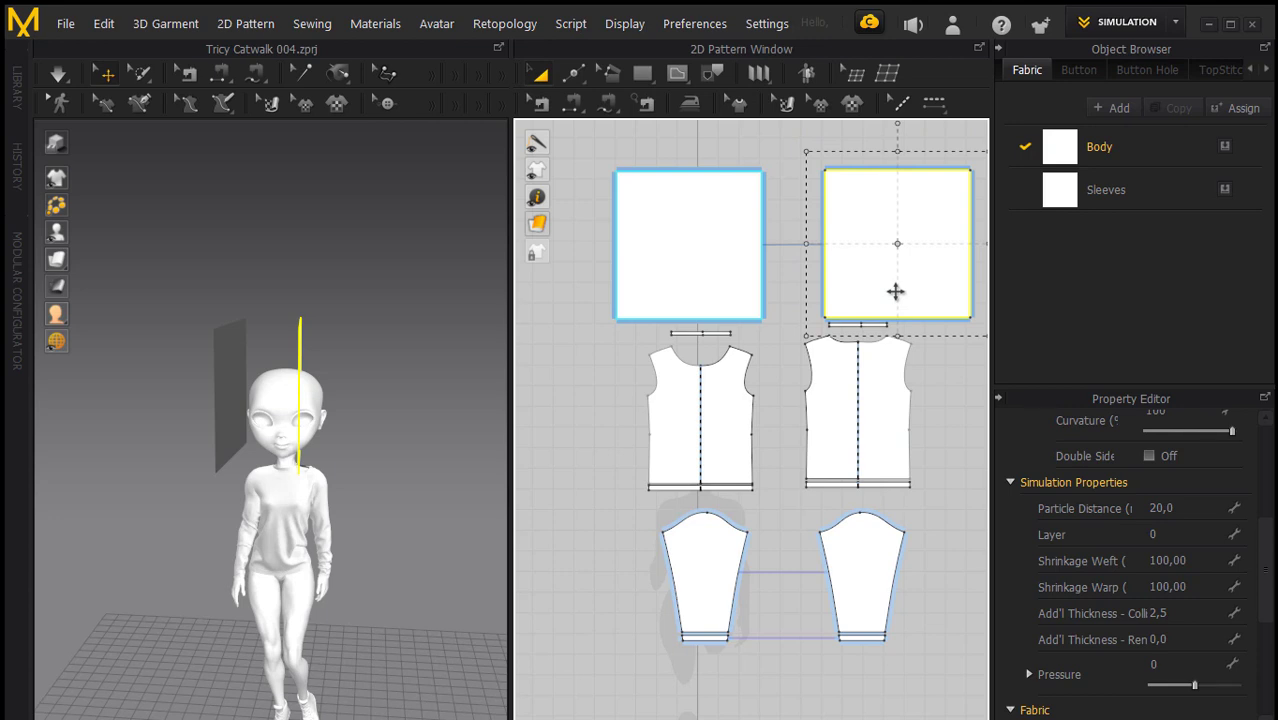
Move the copied panel right of the head and turn it edge-on
left_click(301, 358)
left_click_drag(343, 356, 385, 356)
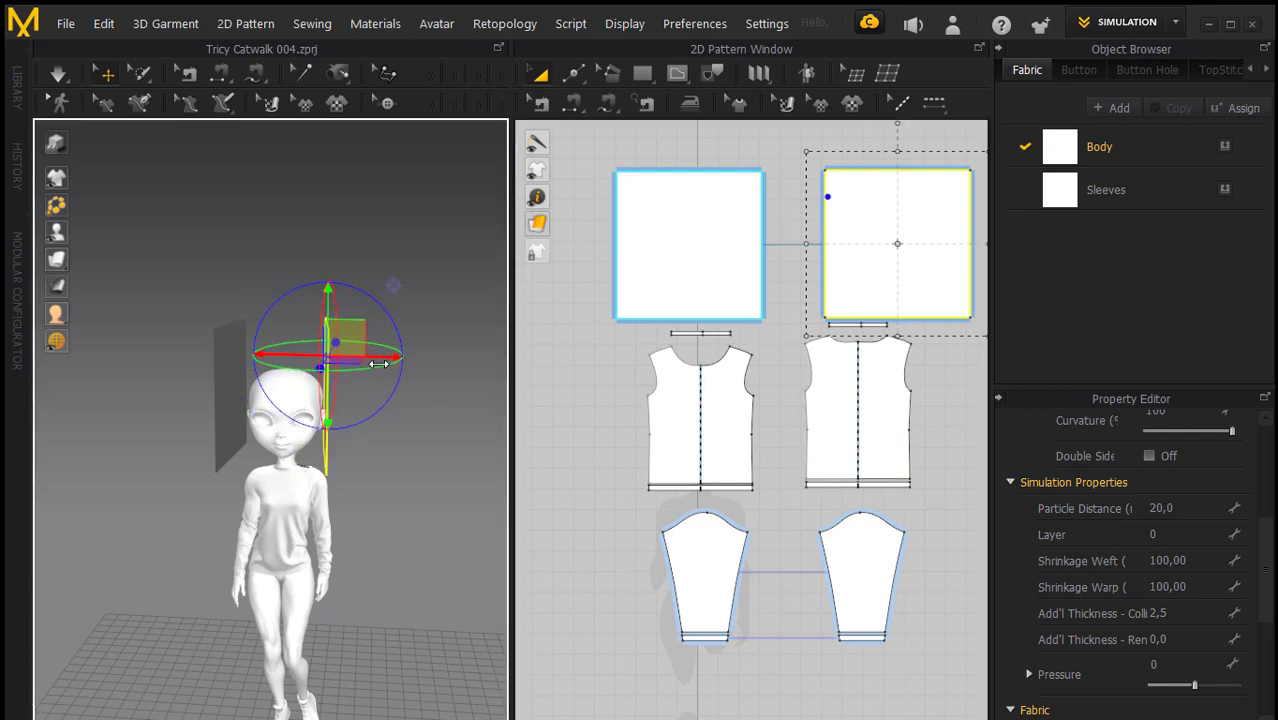
mouse_move(410, 268)
right_mouse_down()
mouse_move(398, 289)
mouse_move(451, 282)
right_mouse_up()
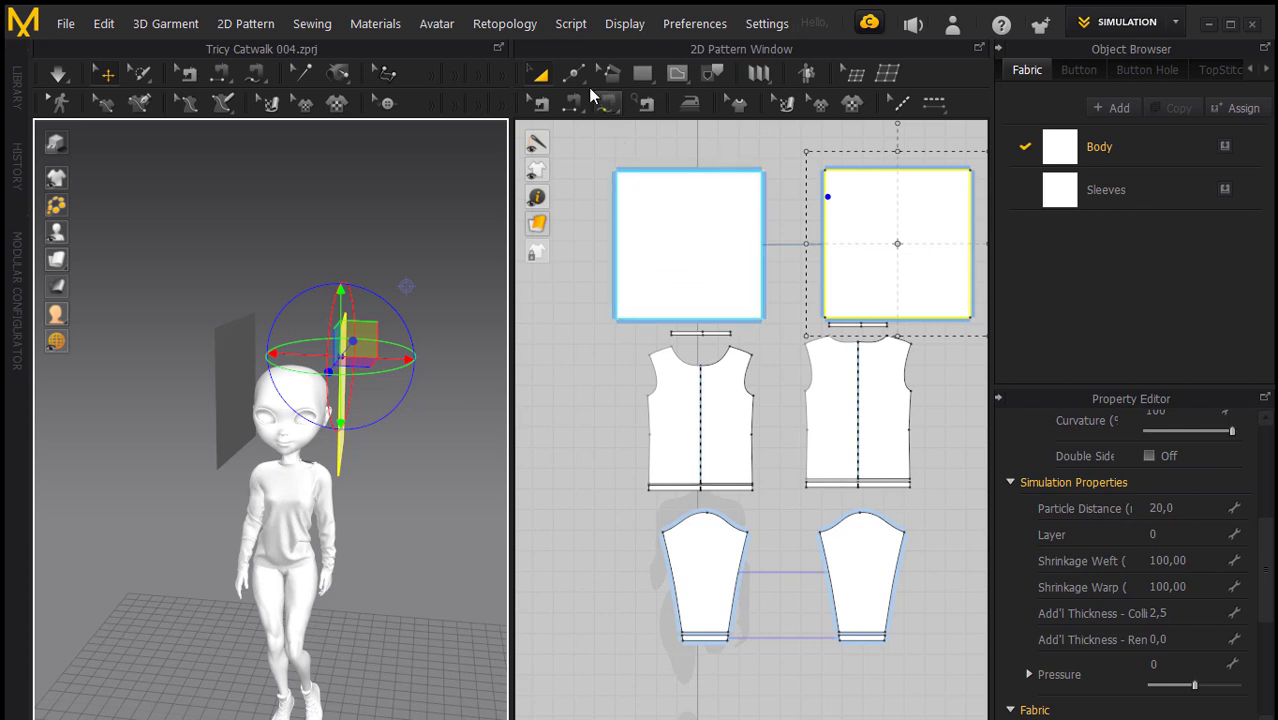
Round the right panel's top-right corner into a curve with Smooth Curve
left_click(573, 76)
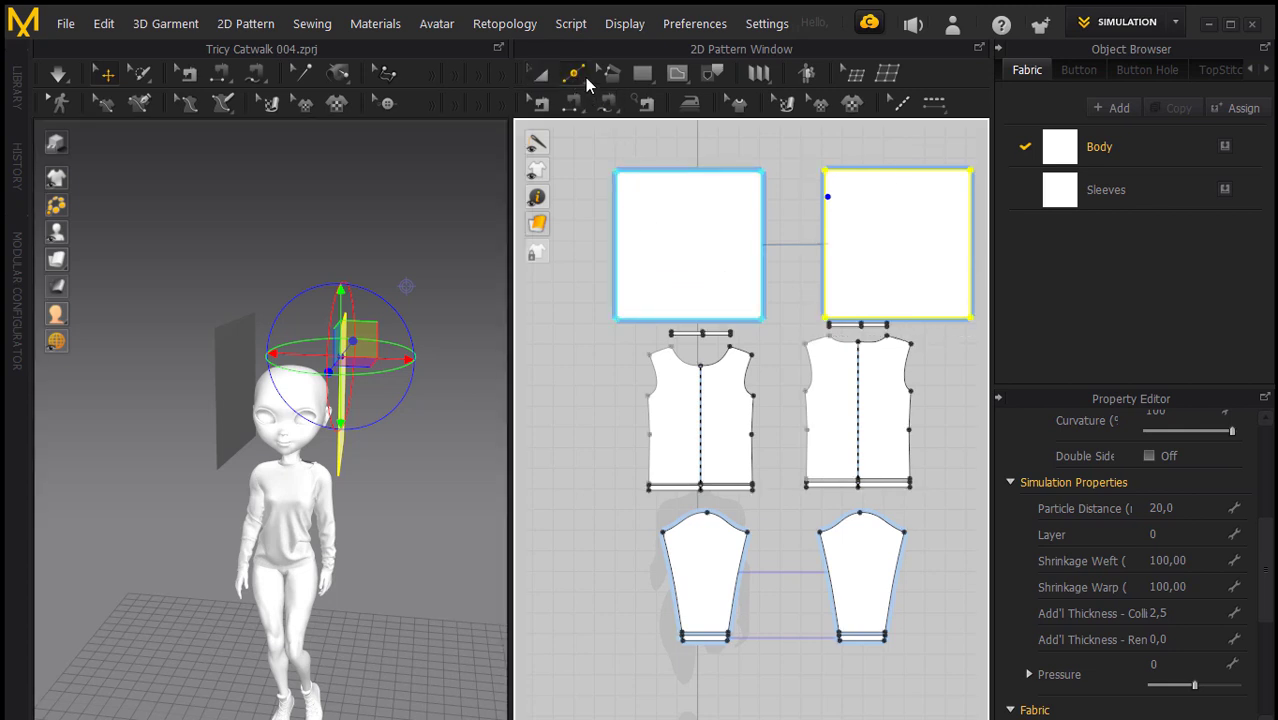
left_click(581, 77)
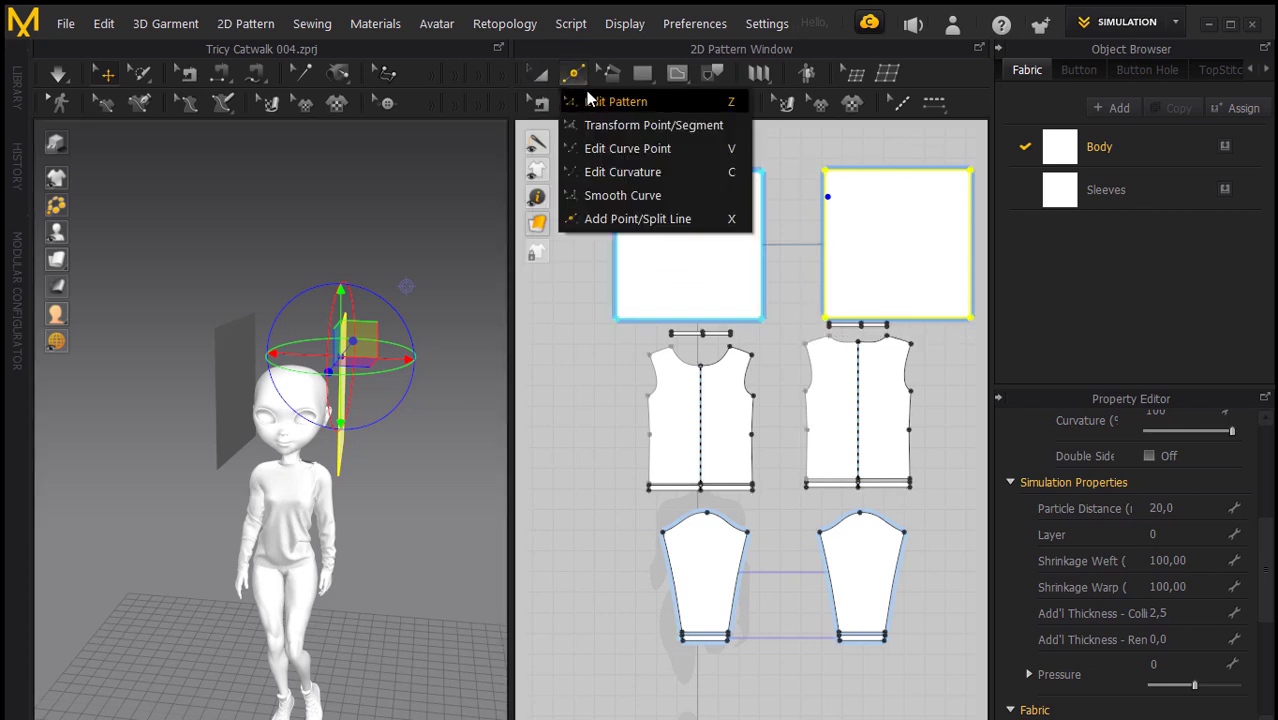
left_click(623, 196)
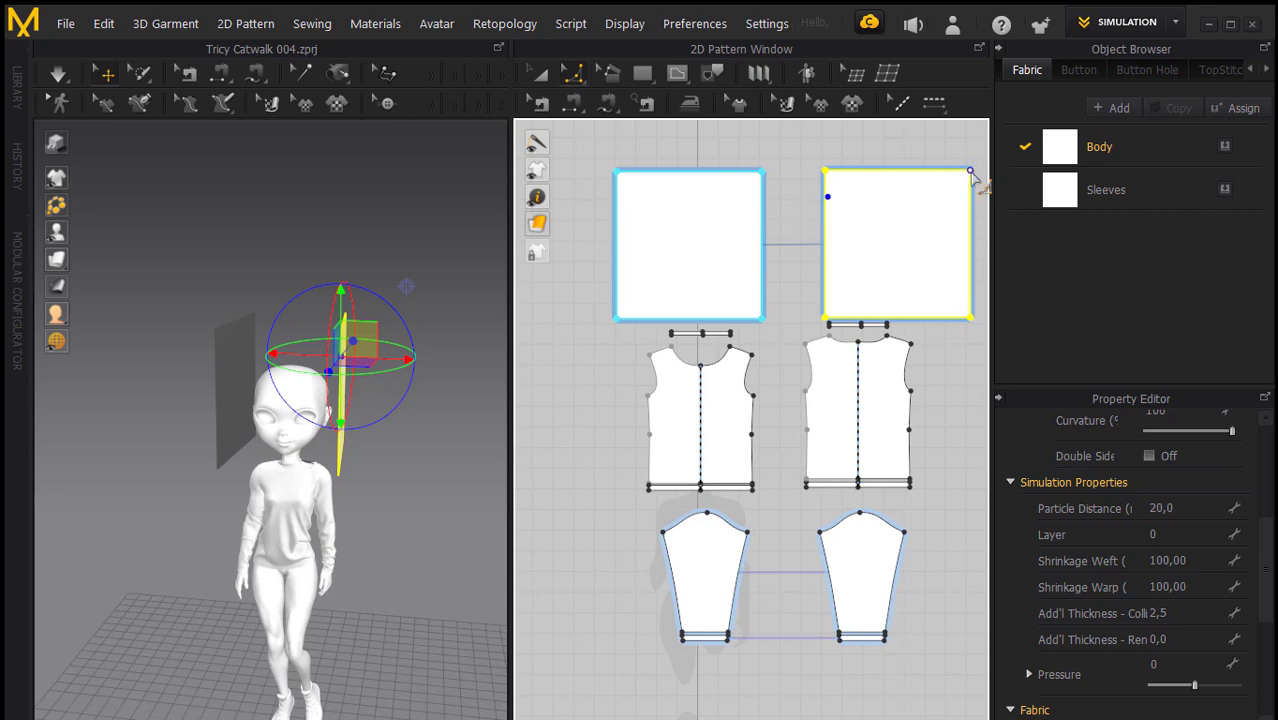
mouse_move(965, 178)
left_mouse_down()
mouse_move(970, 400)
mouse_move(928, 507)
left_mouse_up()
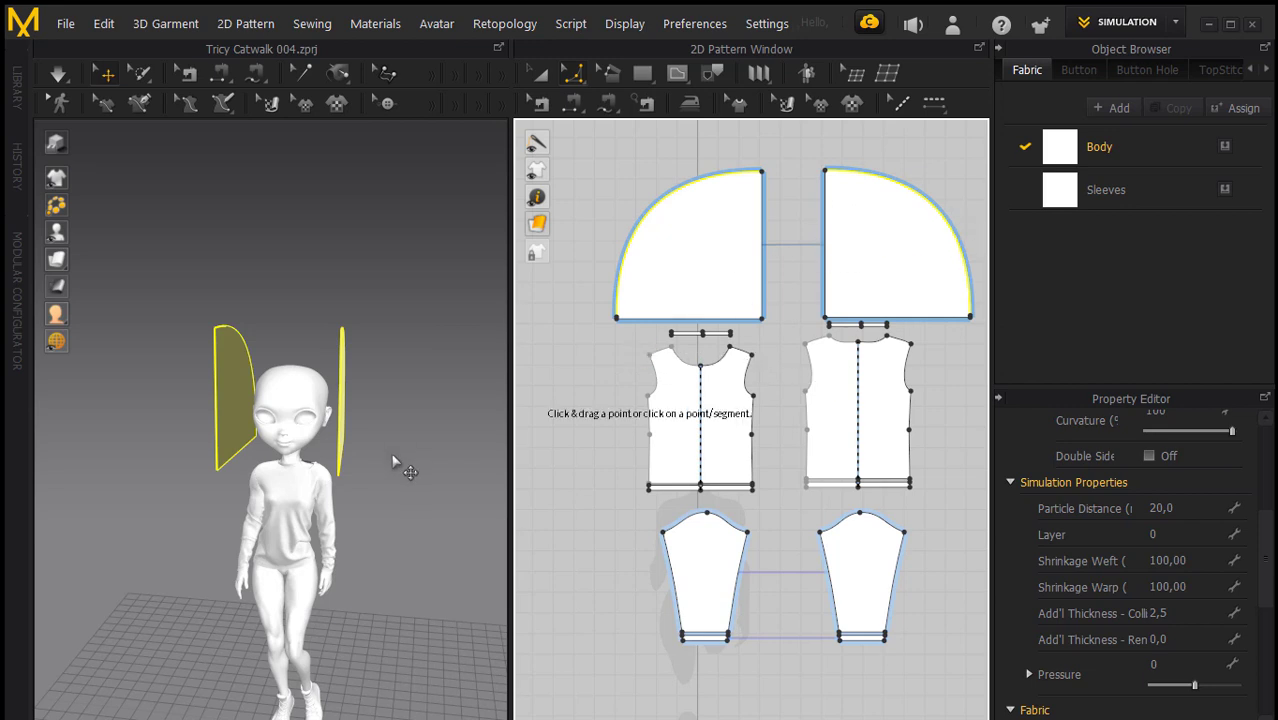
Add a point midway along the left panel's bottom edge
left_click(572, 73)
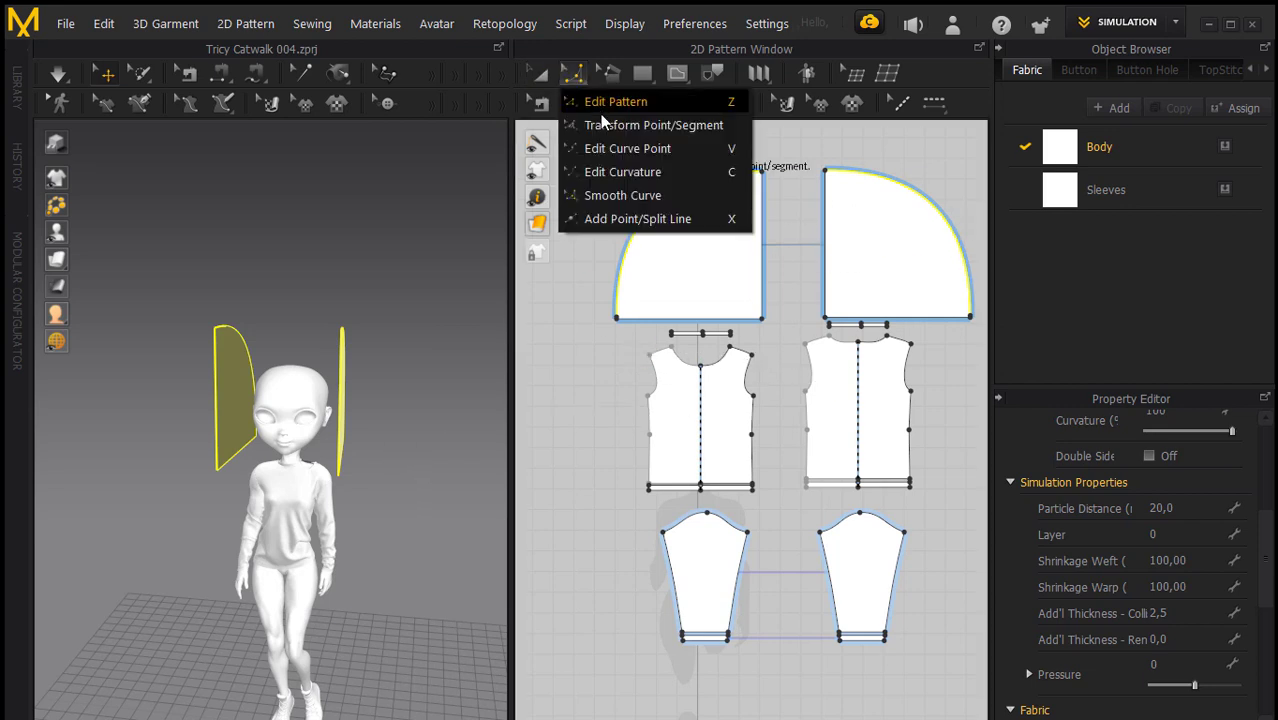
left_click(636, 219)
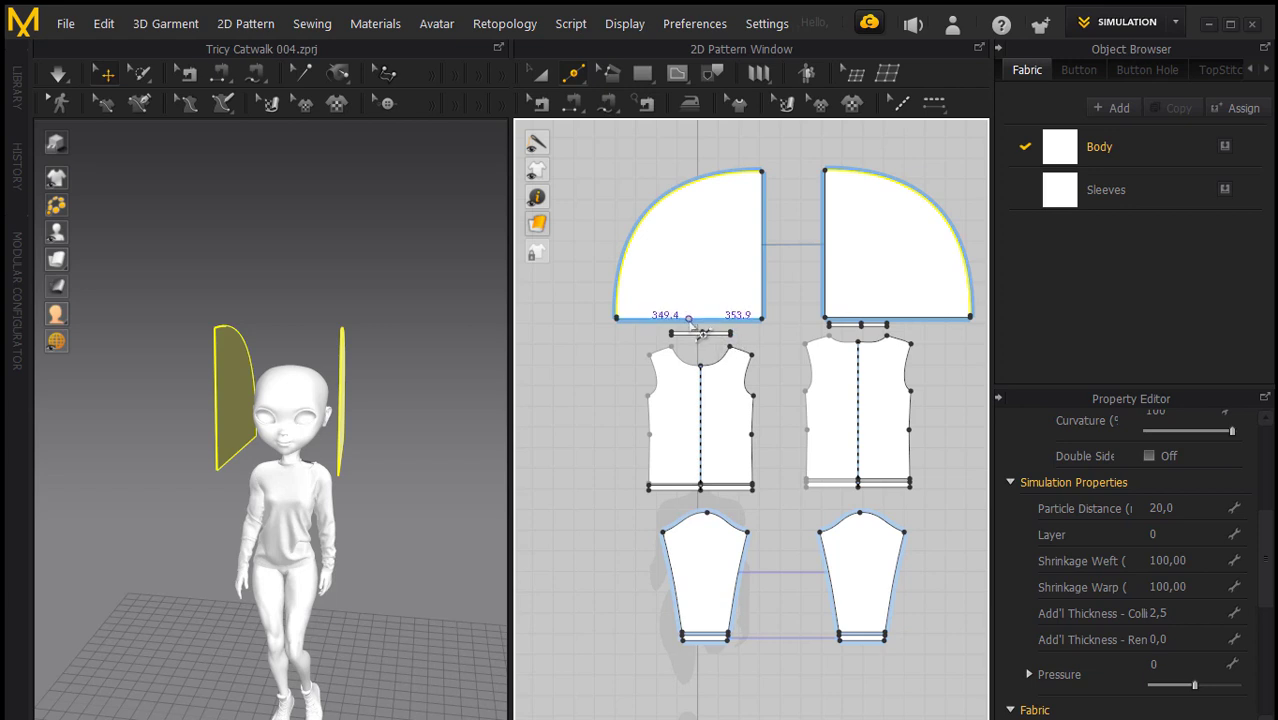
left_click(700, 330)
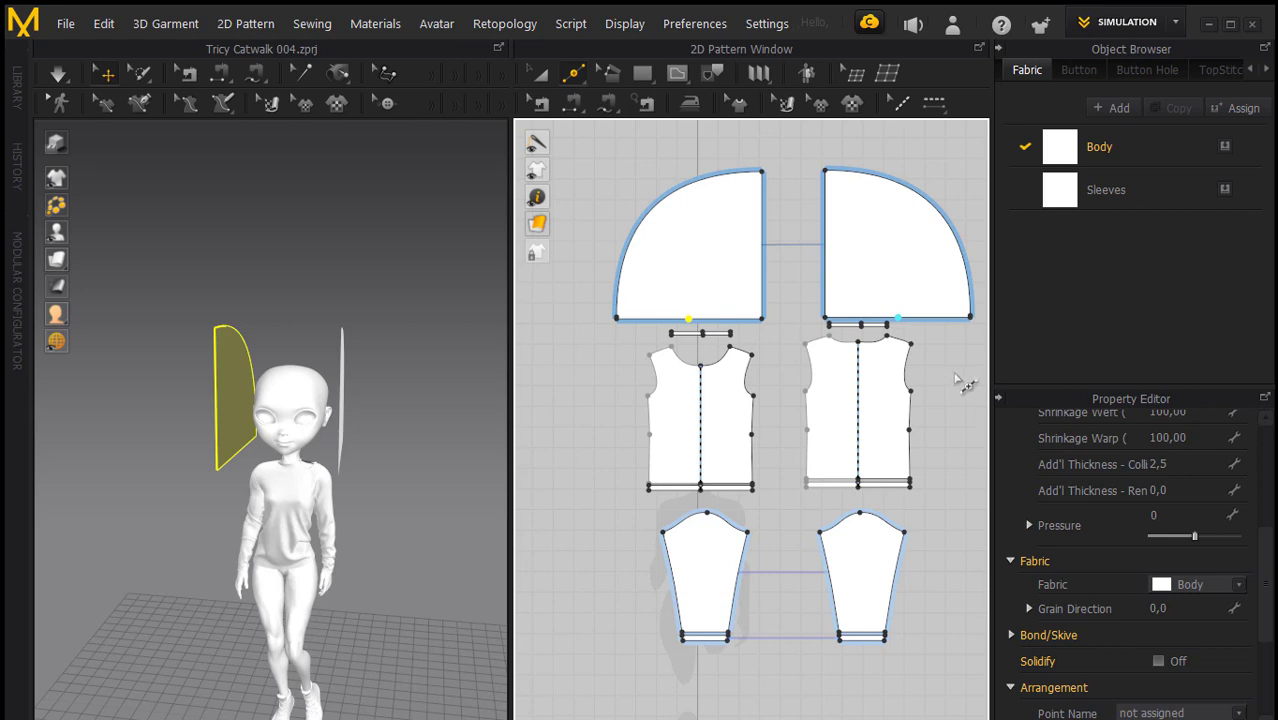
Start a Segment Sewing seam on the left panel's curved edge and run the simulation
left_click(573, 101)
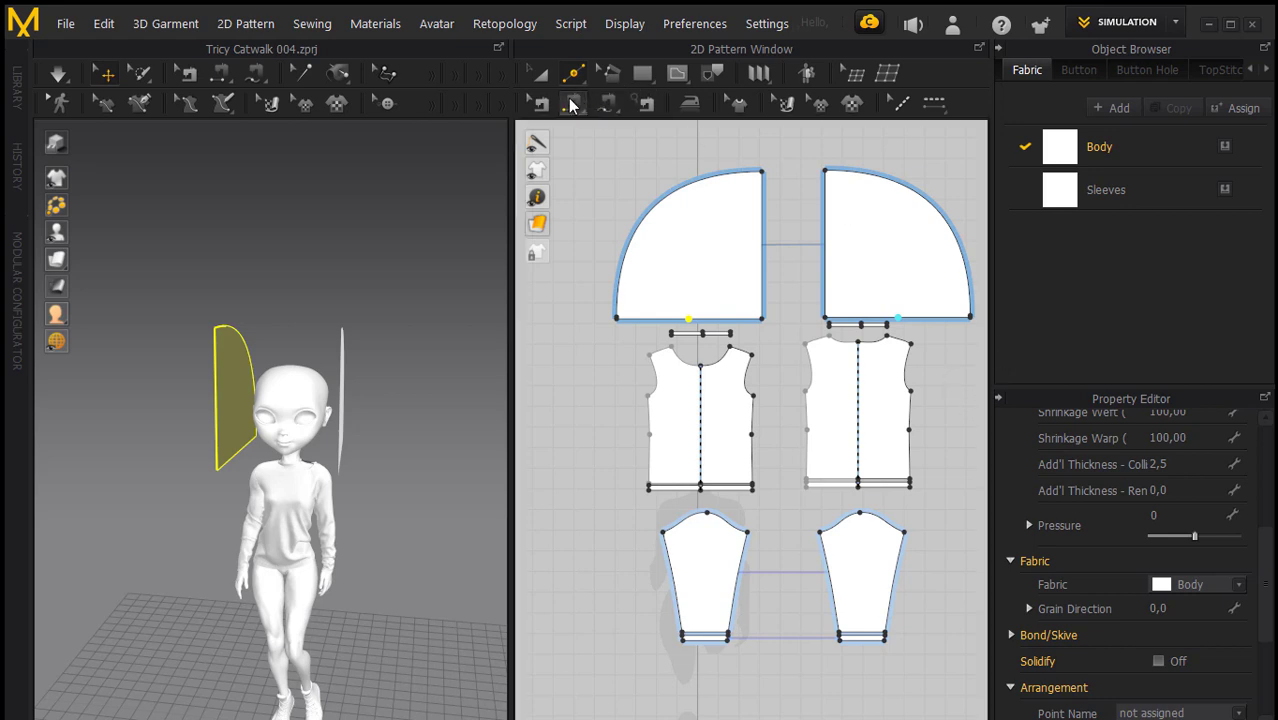
left_click(643, 208)
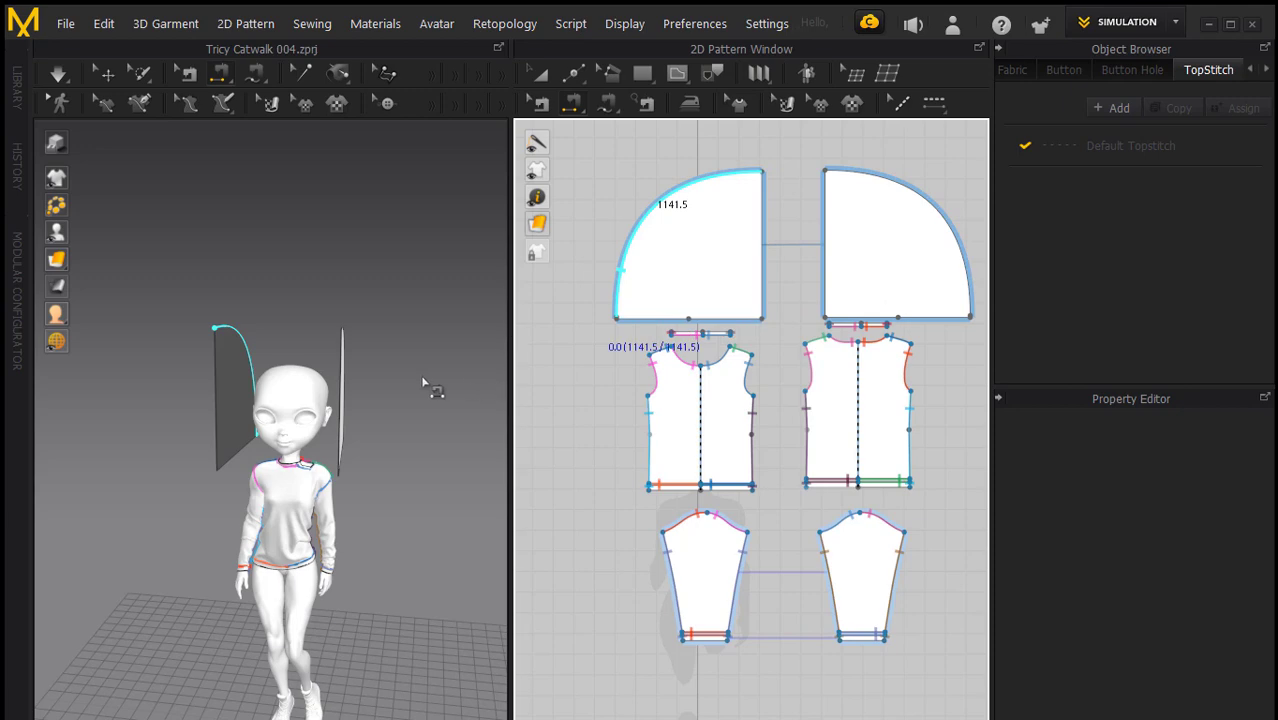
mouse_move(327, 286)
right_mouse_down()
mouse_move(132, 175)
mouse_move(448, 163)
mouse_move(374, 163)
mouse_move(365, 188)
right_mouse_up()
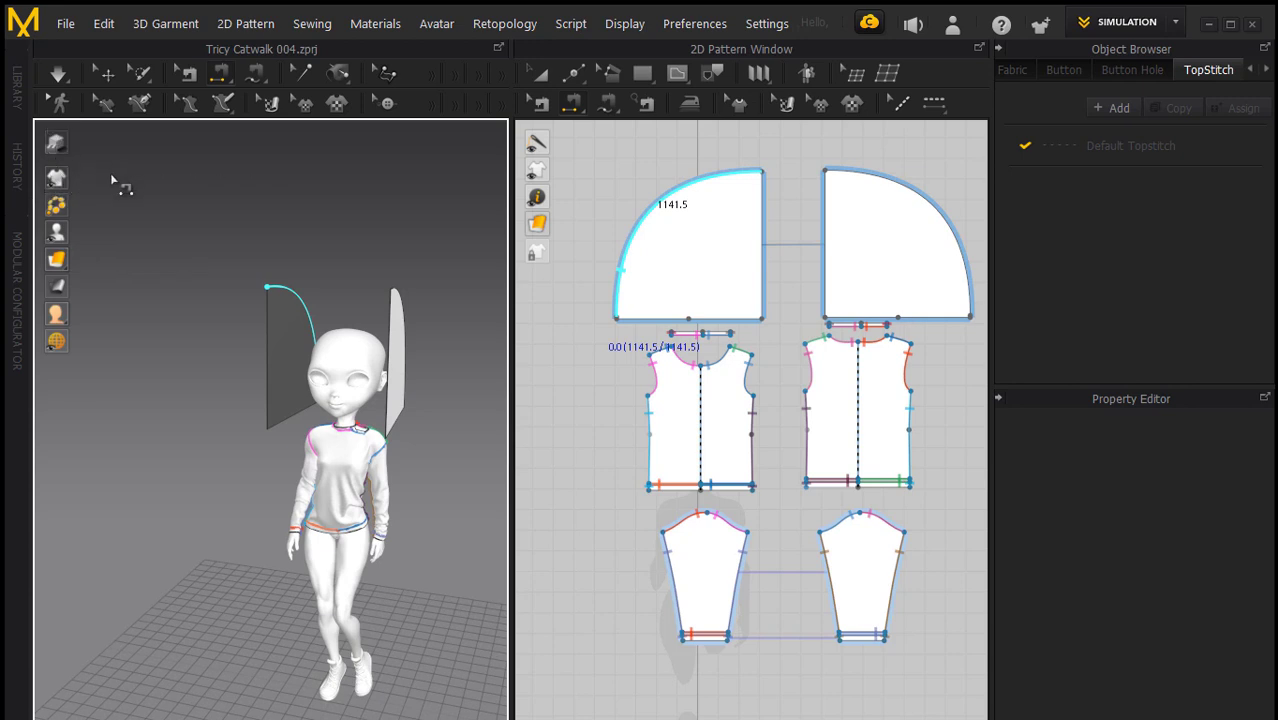
left_click(58, 145)
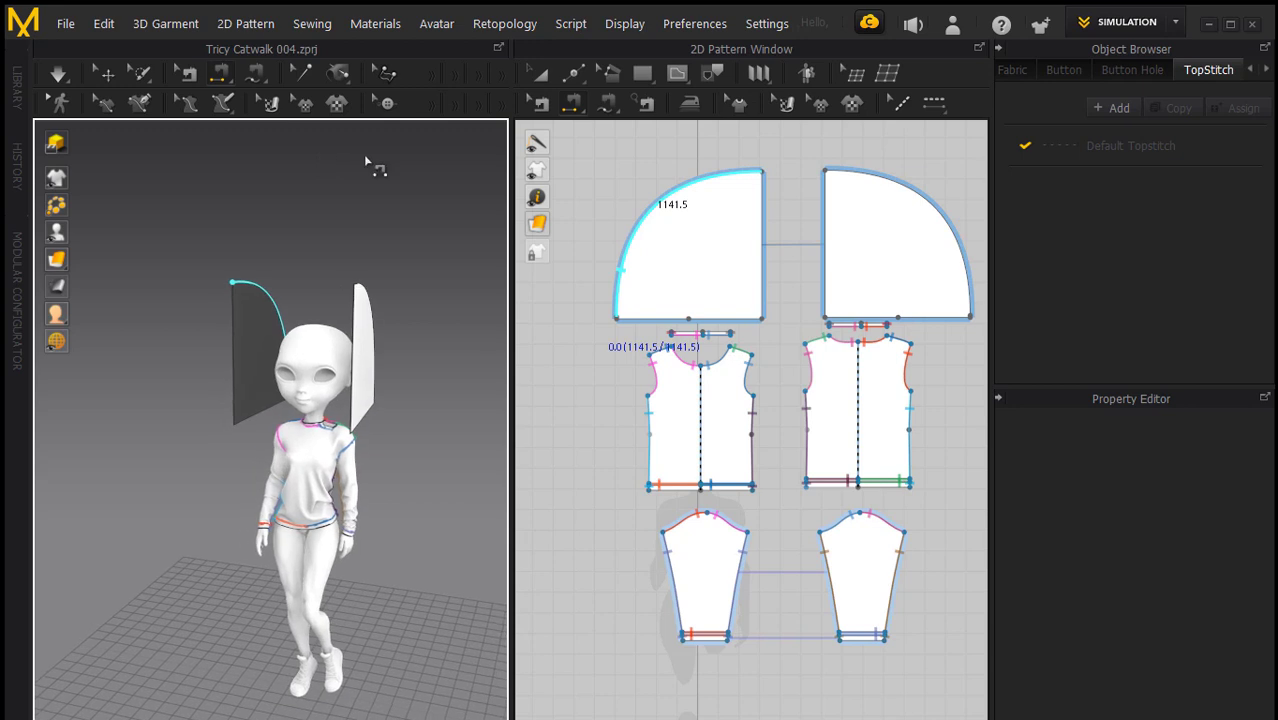
With Select/Move active, zoom out and pan the 2D window until both hood panels and all shirt pieces show
scroll(838, 236, "down", 3)
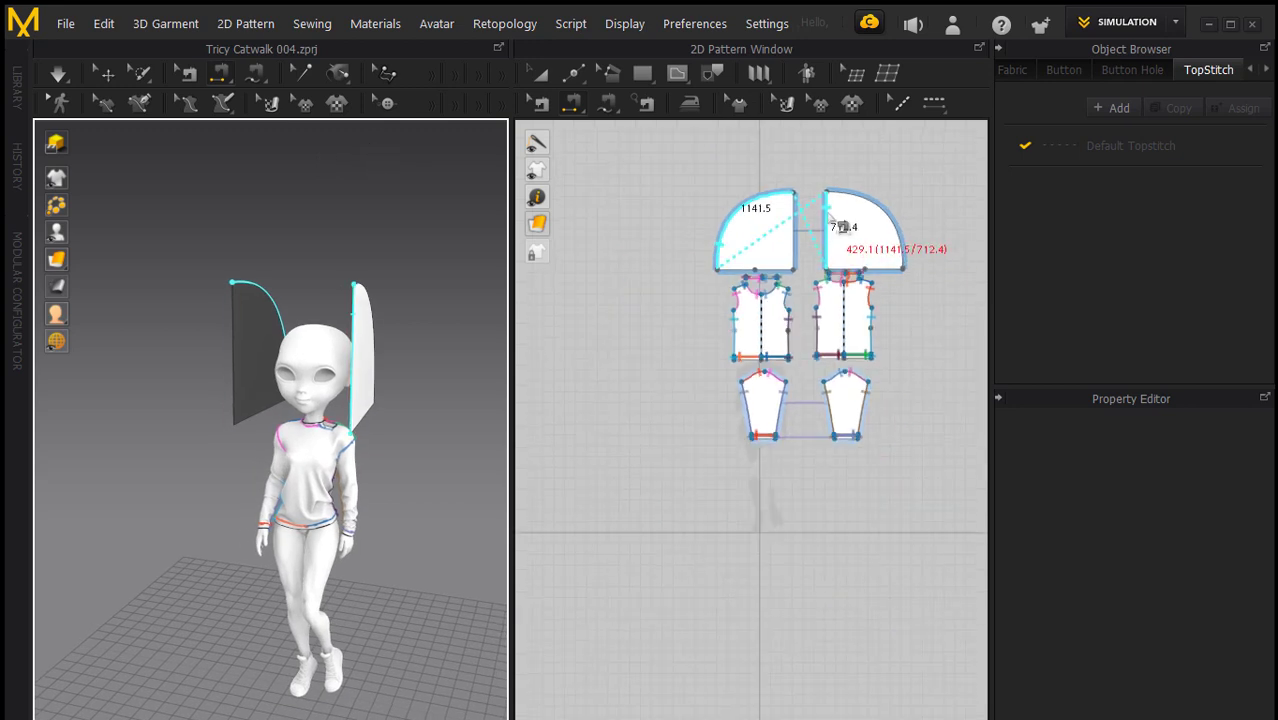
scroll(840, 236, "down", 1)
scroll(840, 236, "up", 5)
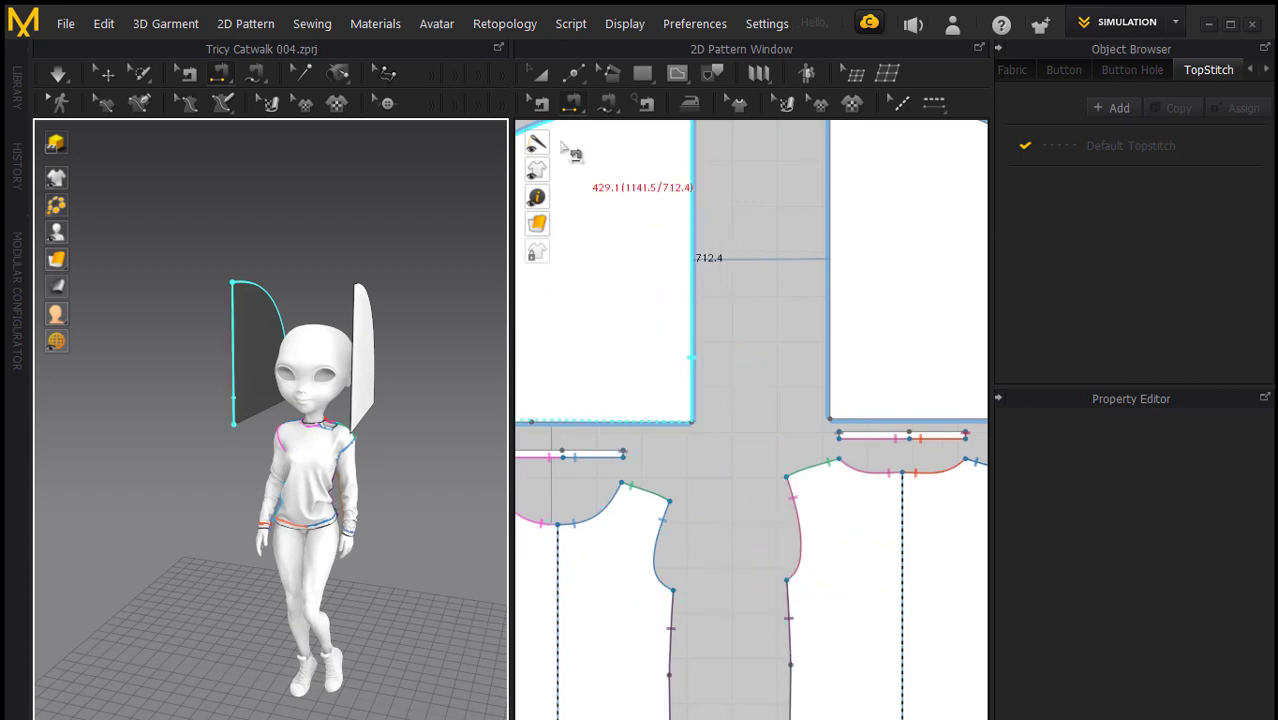
left_click(543, 68)
scroll(845, 305, "down", 4)
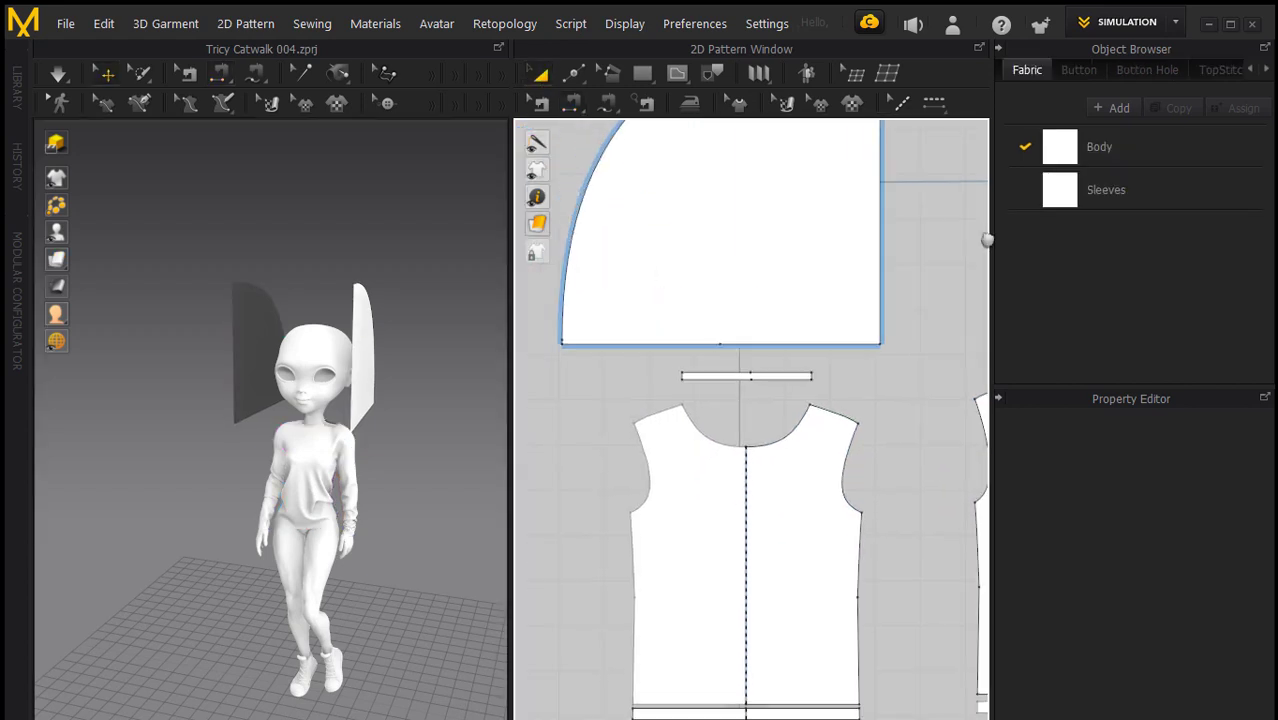
scroll(848, 305, "down", 1)
scroll(840, 305, "down", 2)
scroll(836, 302, "down", 2)
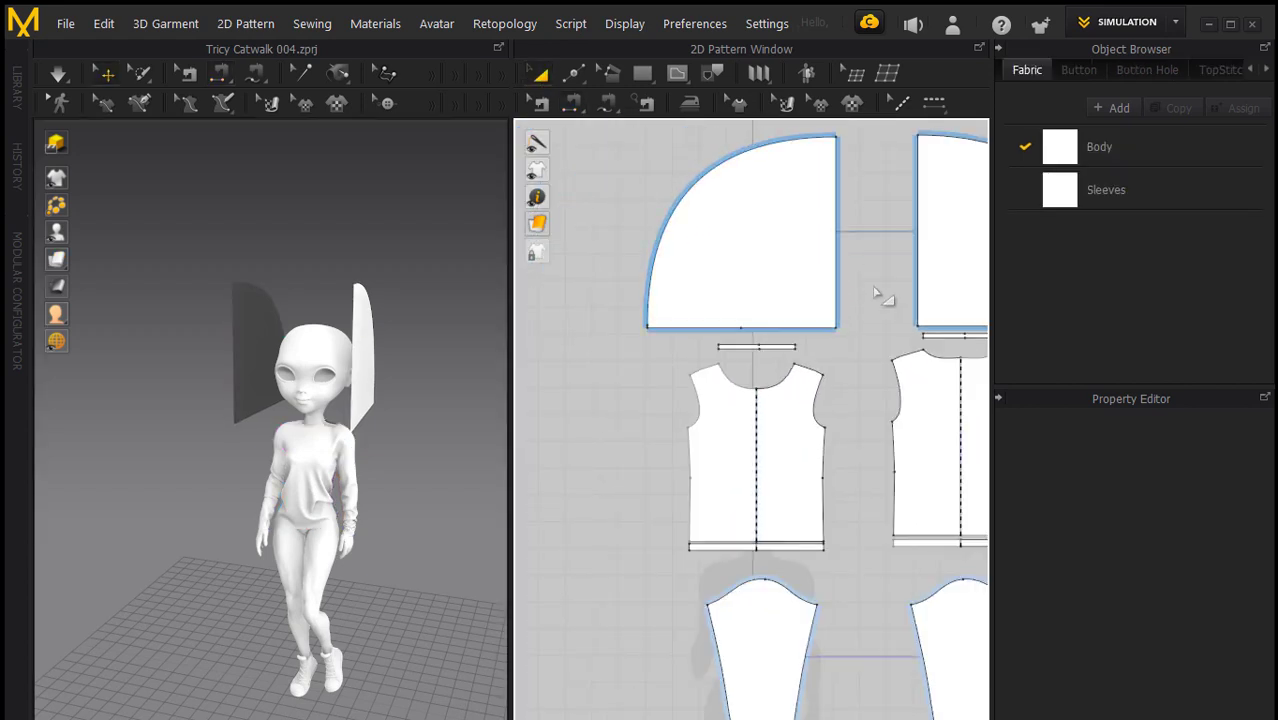
right_click_drag(884, 291, 770, 282)
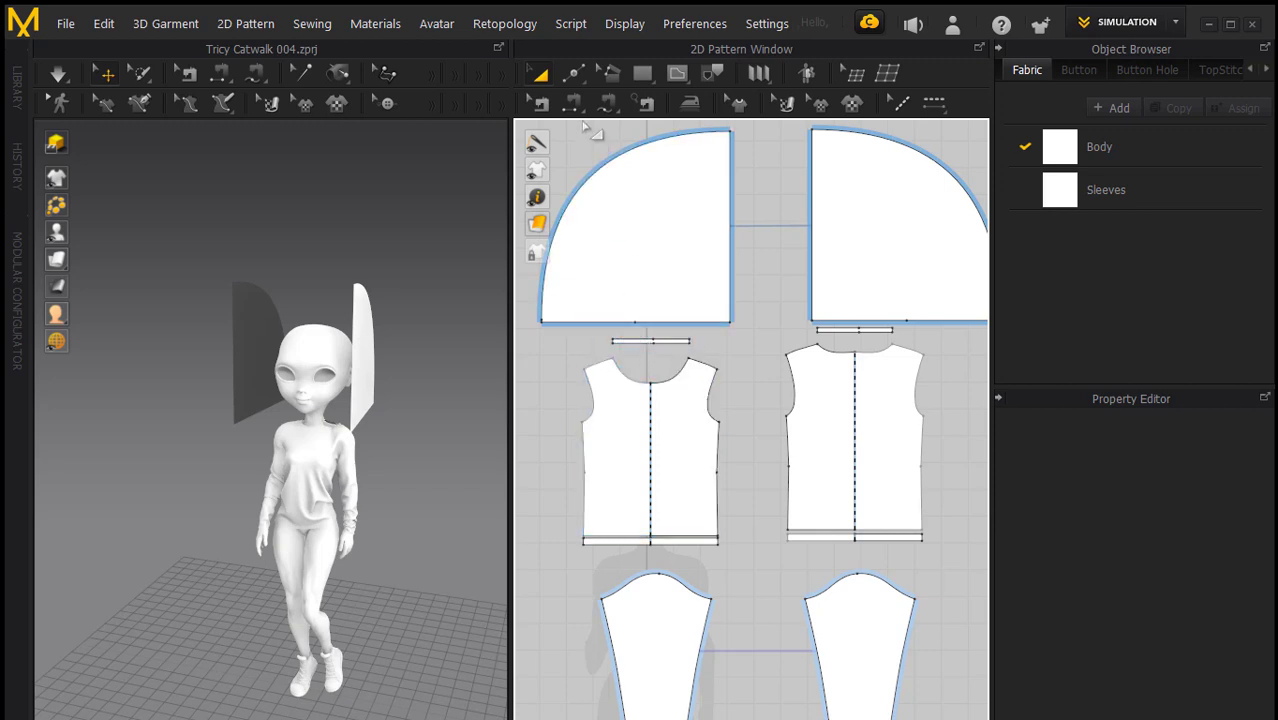
Show the seam lines and sew both hood panels' bottom edges to the front neck band
left_click(540, 103)
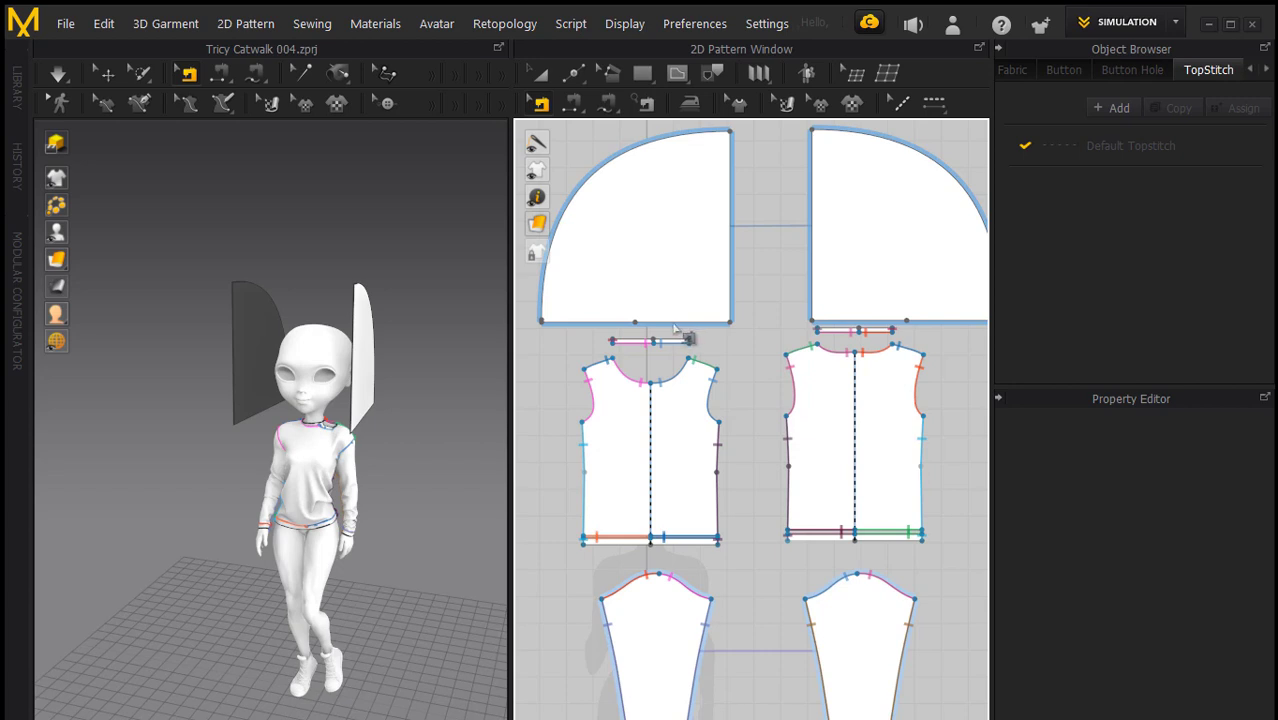
left_click(566, 106)
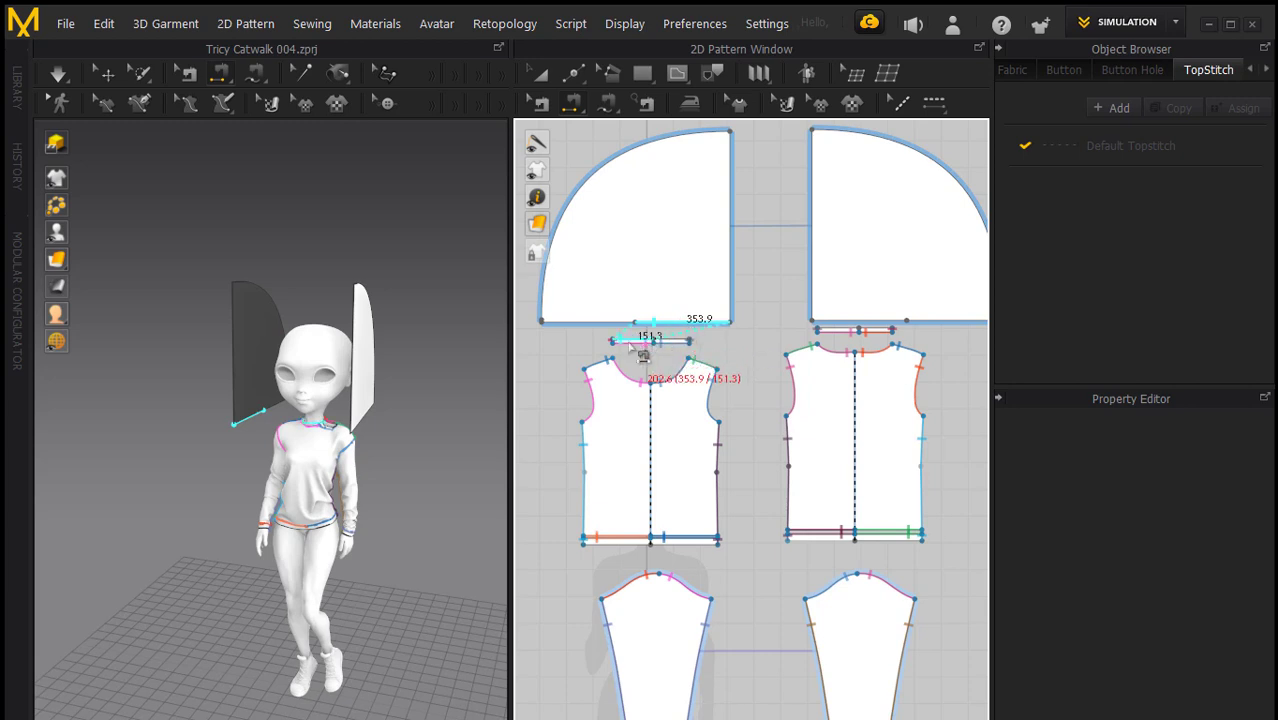
left_click(761, 377)
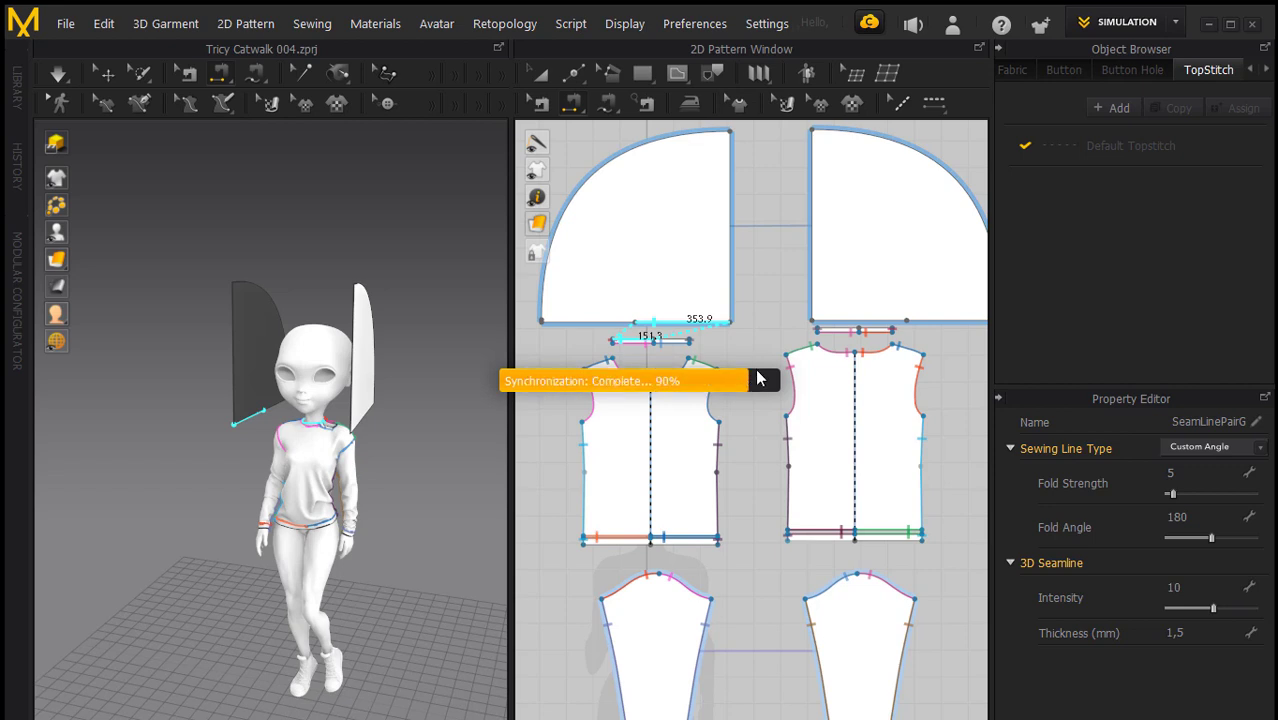
left_click(842, 323)
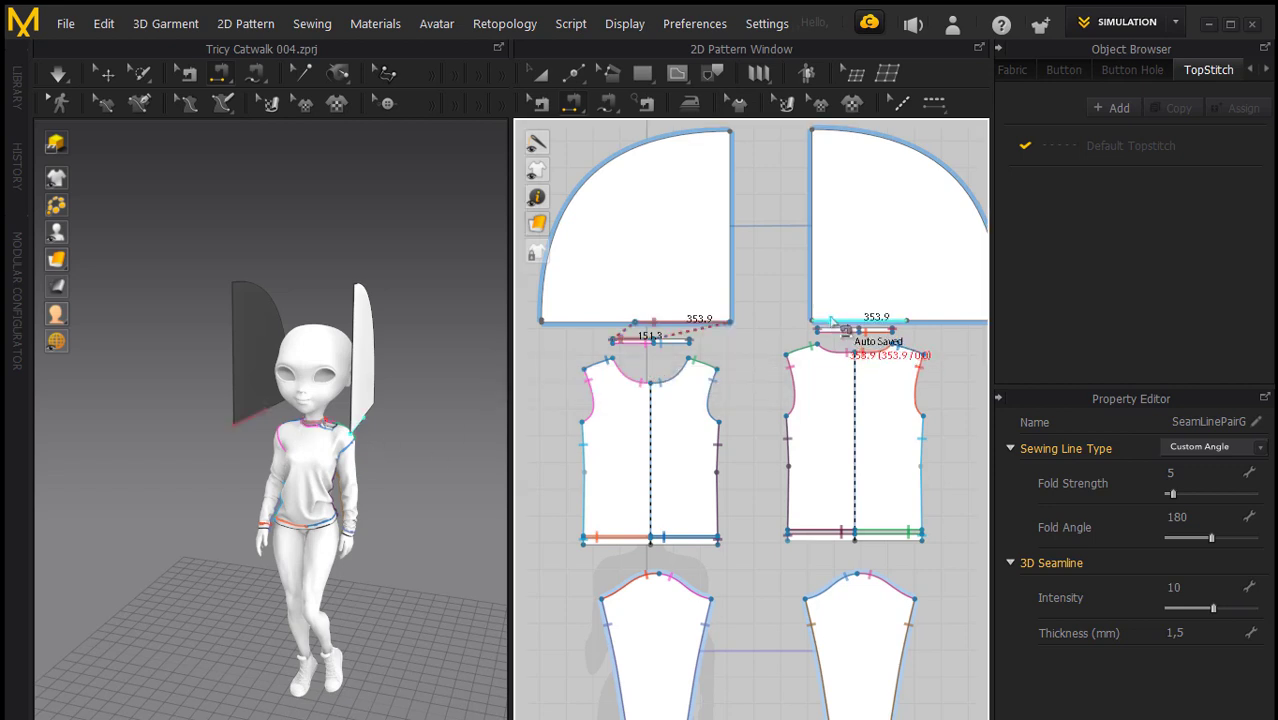
left_click(850, 328)
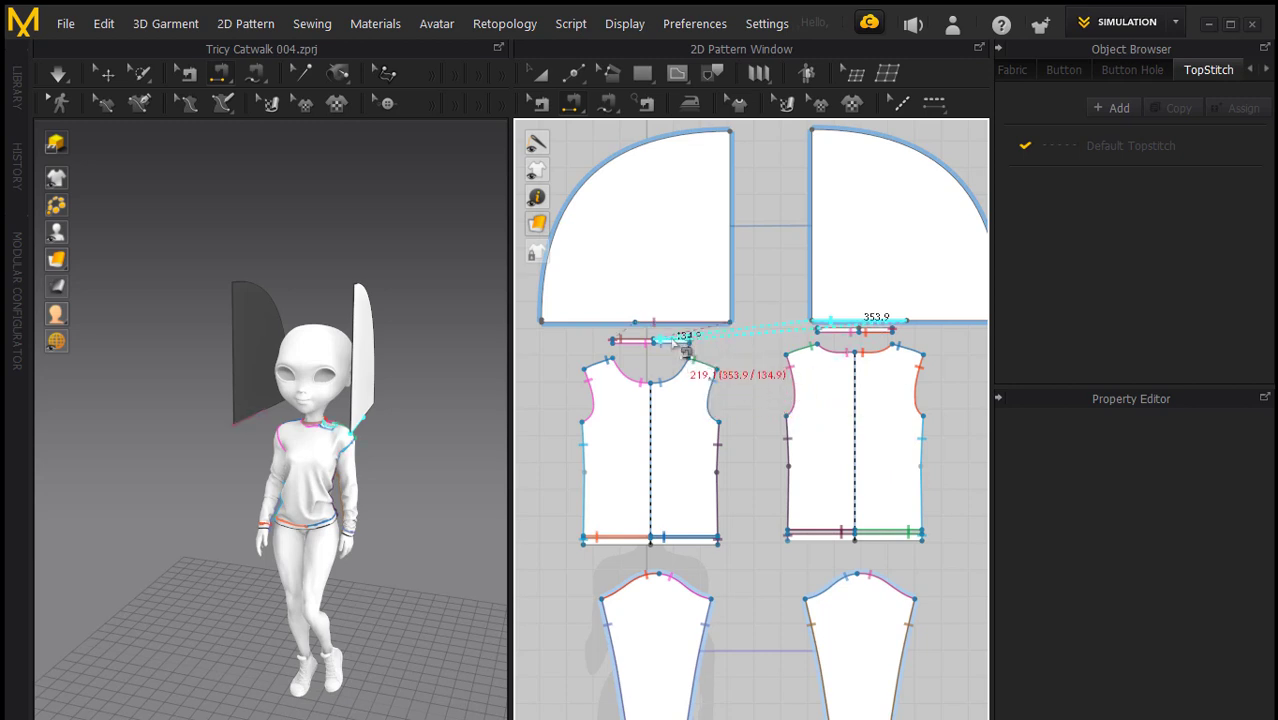
left_click(682, 342)
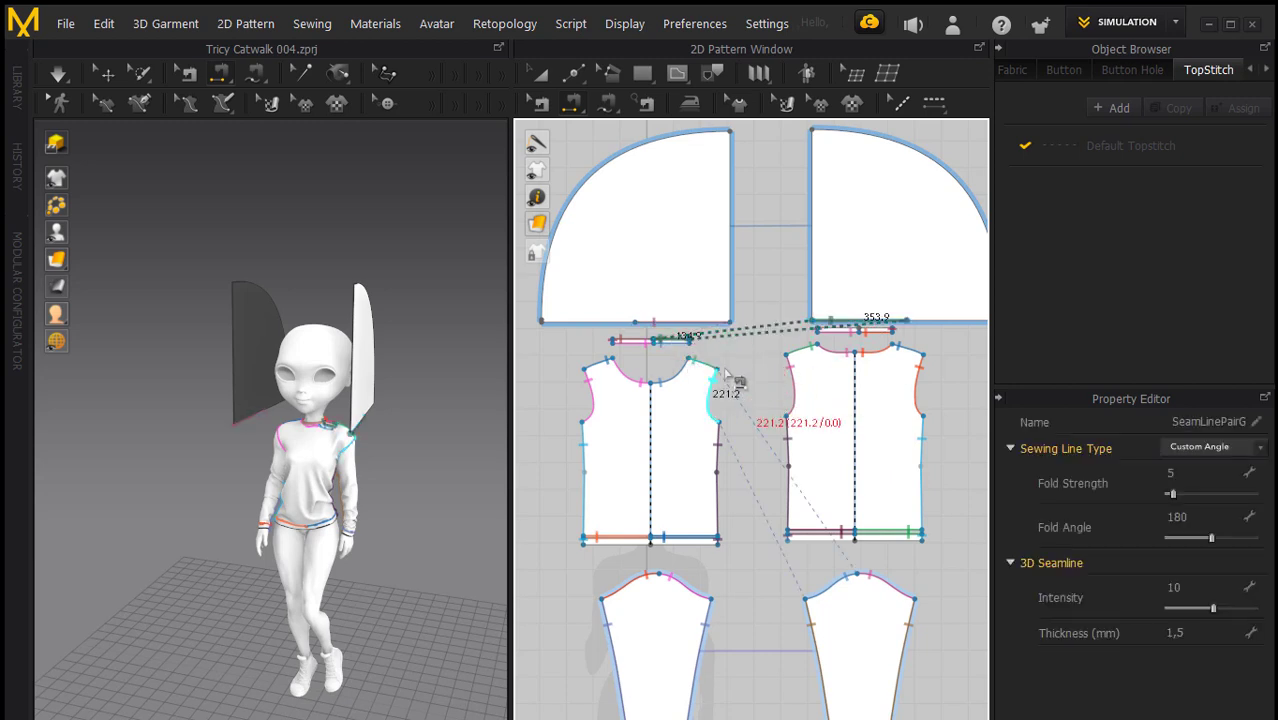
Sew the right and left hood panels' bottom edges to the back neck band
left_click(951, 322)
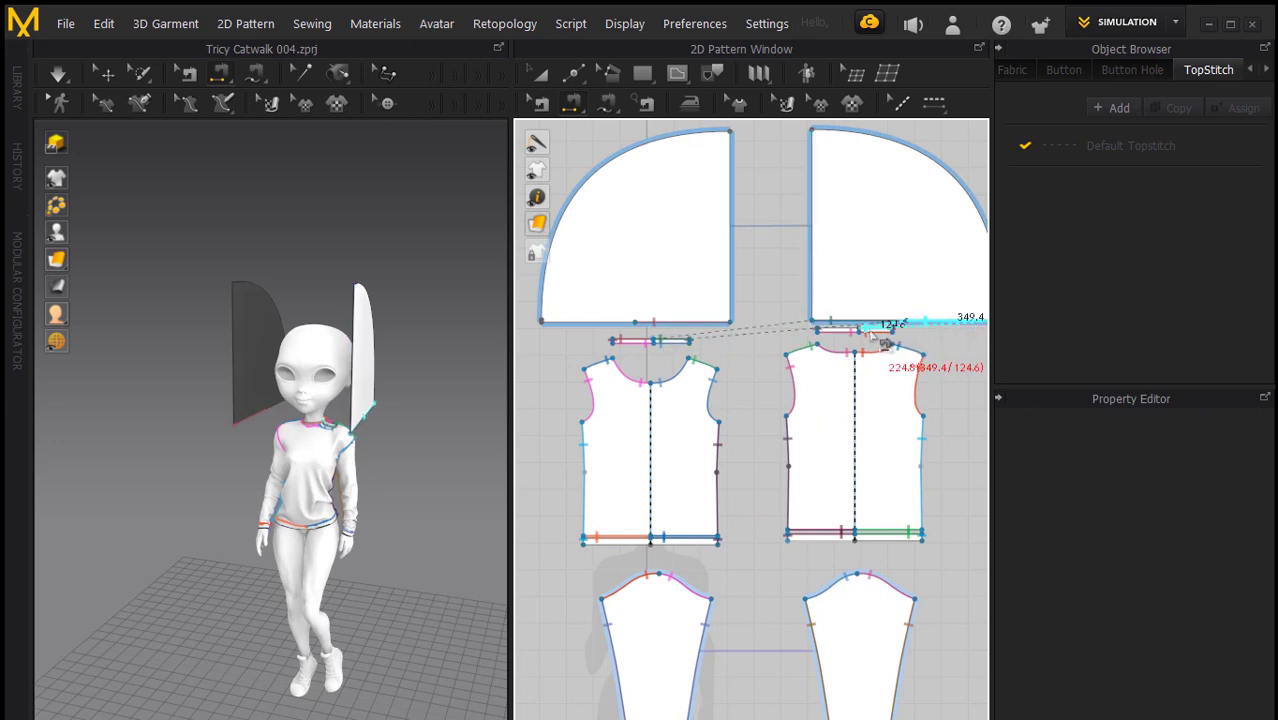
left_click(884, 342)
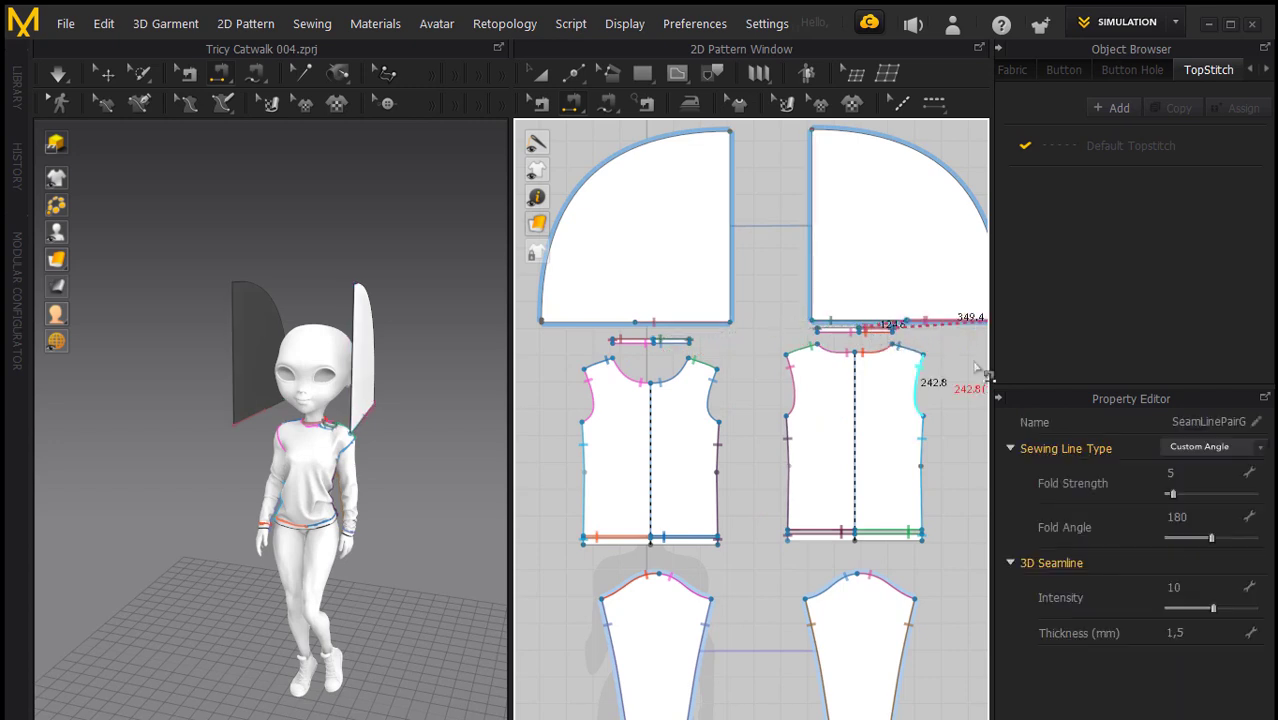
left_click(584, 321)
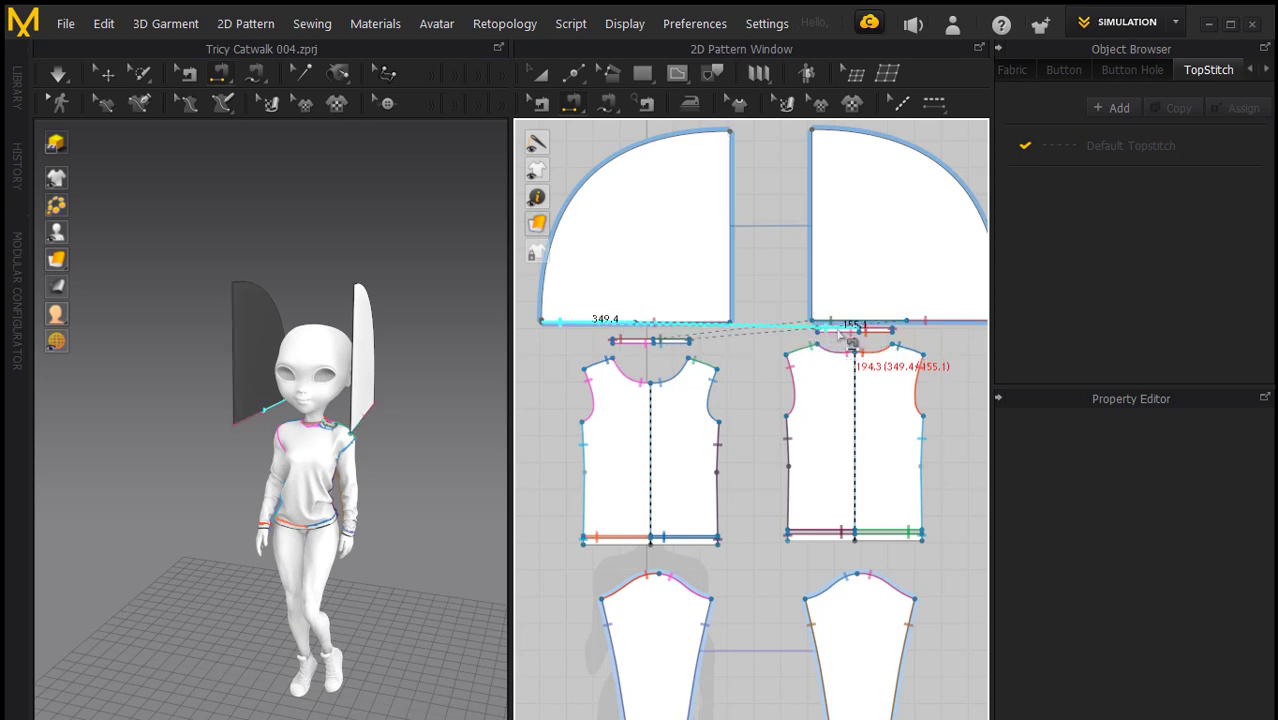
left_click(843, 336)
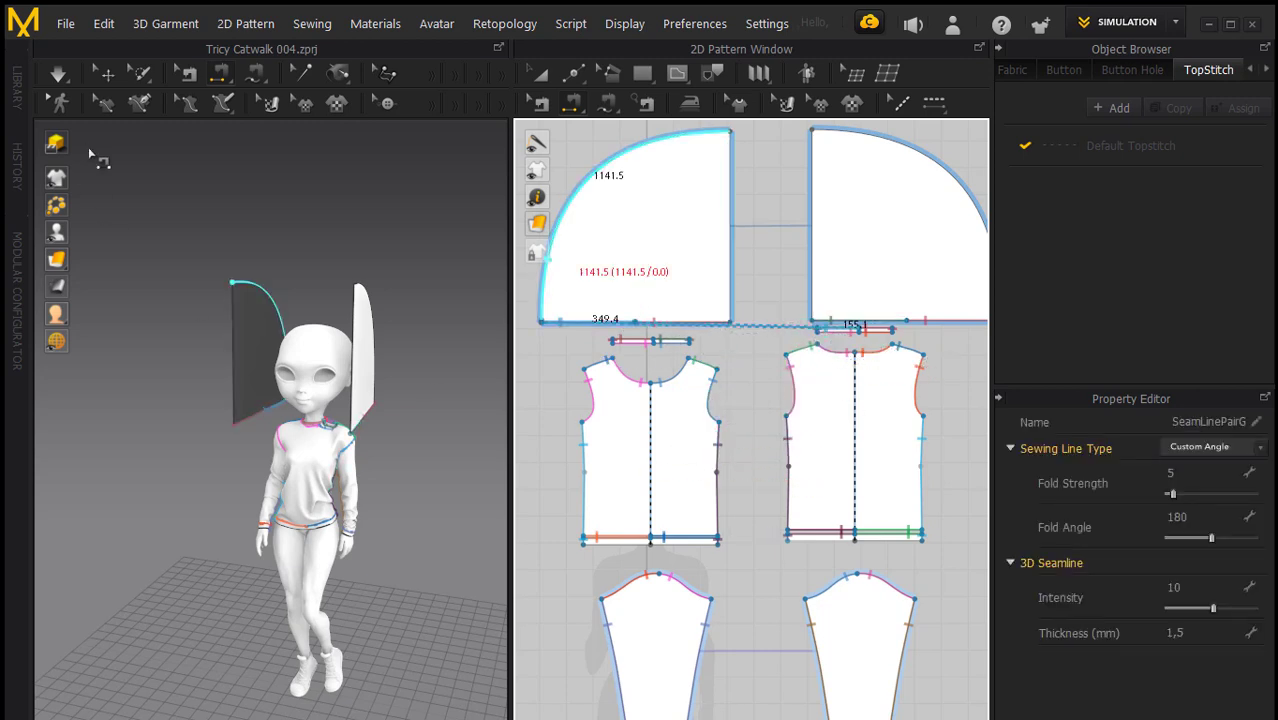
Run the cloth simulation so the sewn hood panels drop onto the avatar's shoulders
left_click(58, 73)
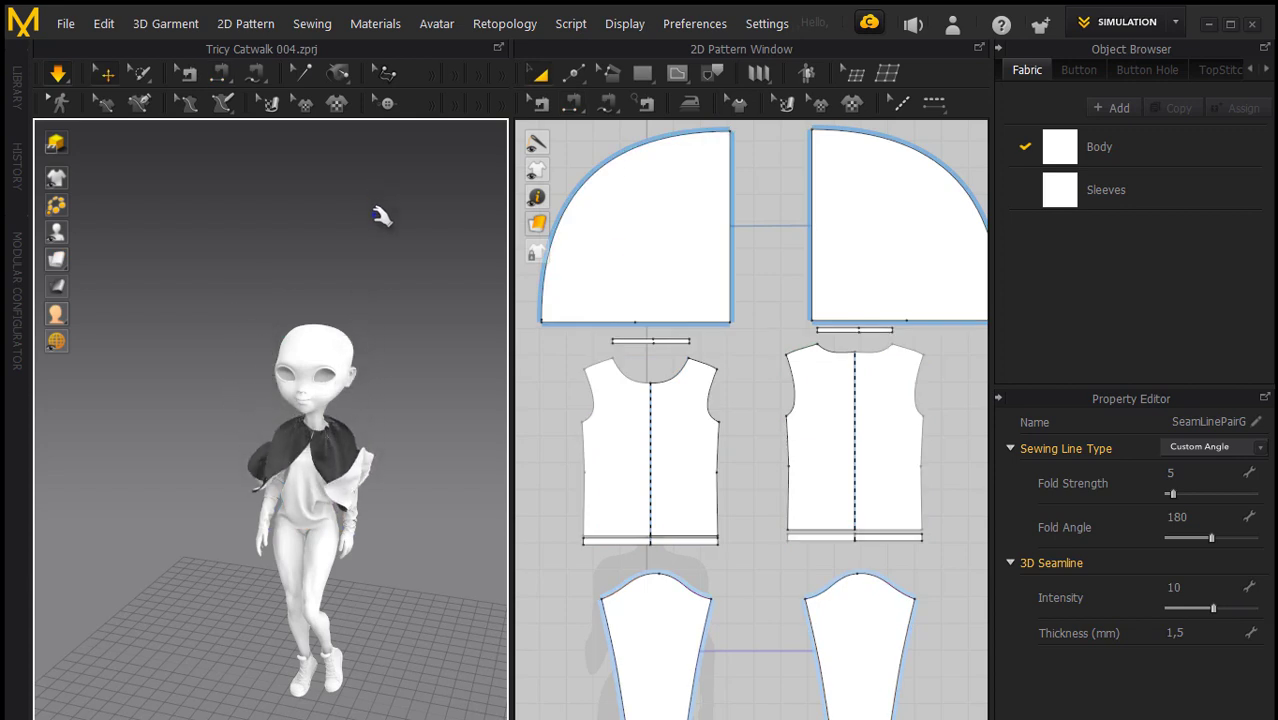
Reset the hood panels flat, sew their curved edges together, and simulate again
key("space")
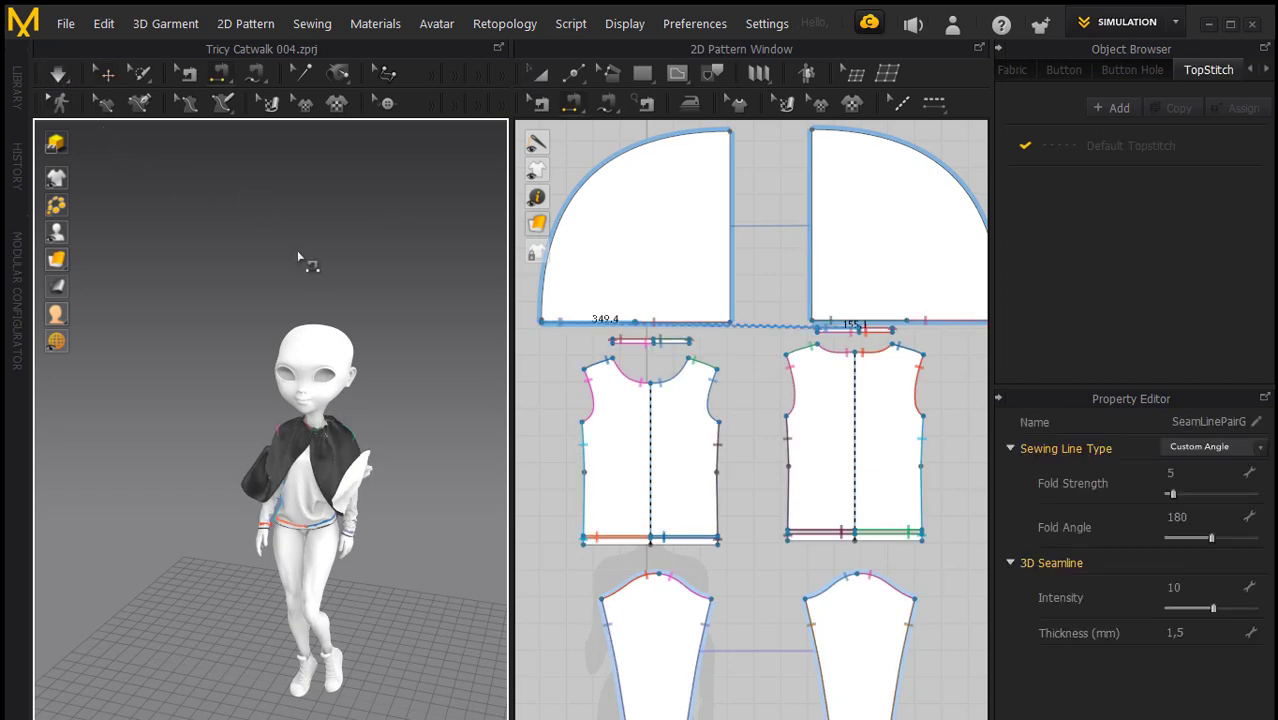
key("ctrl+z")
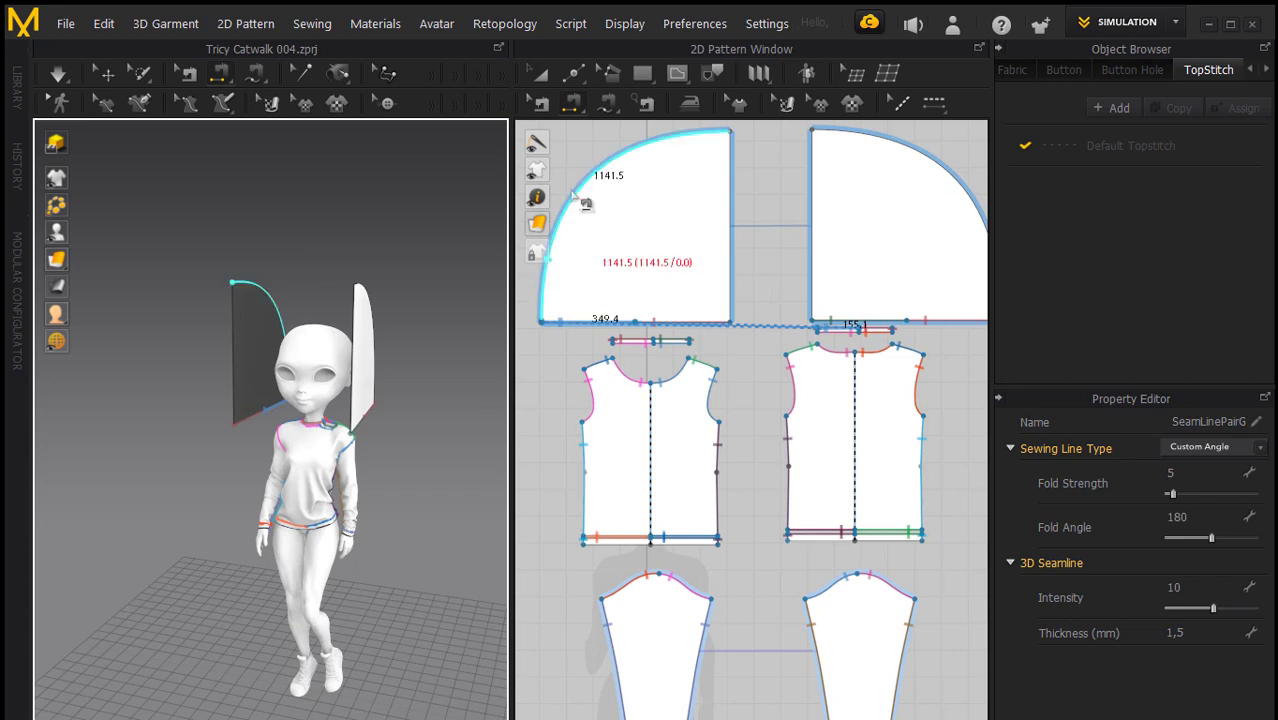
left_click(600, 210)
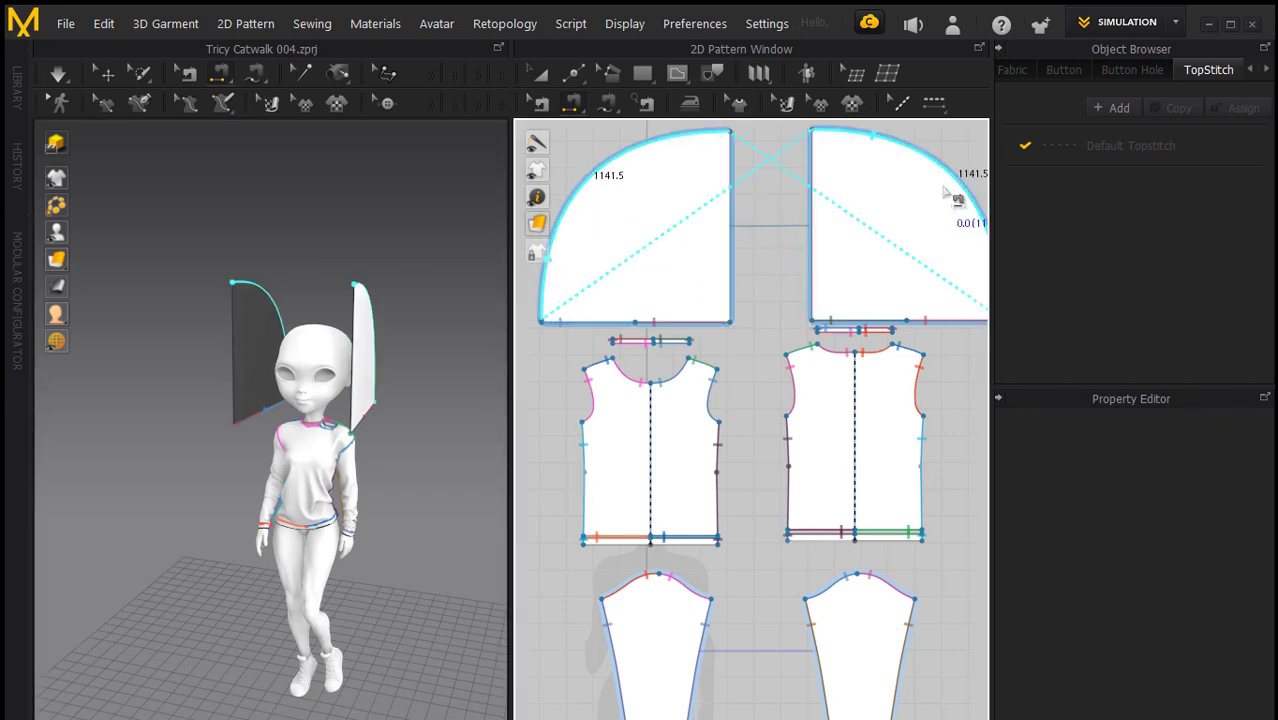
left_click(975, 200)
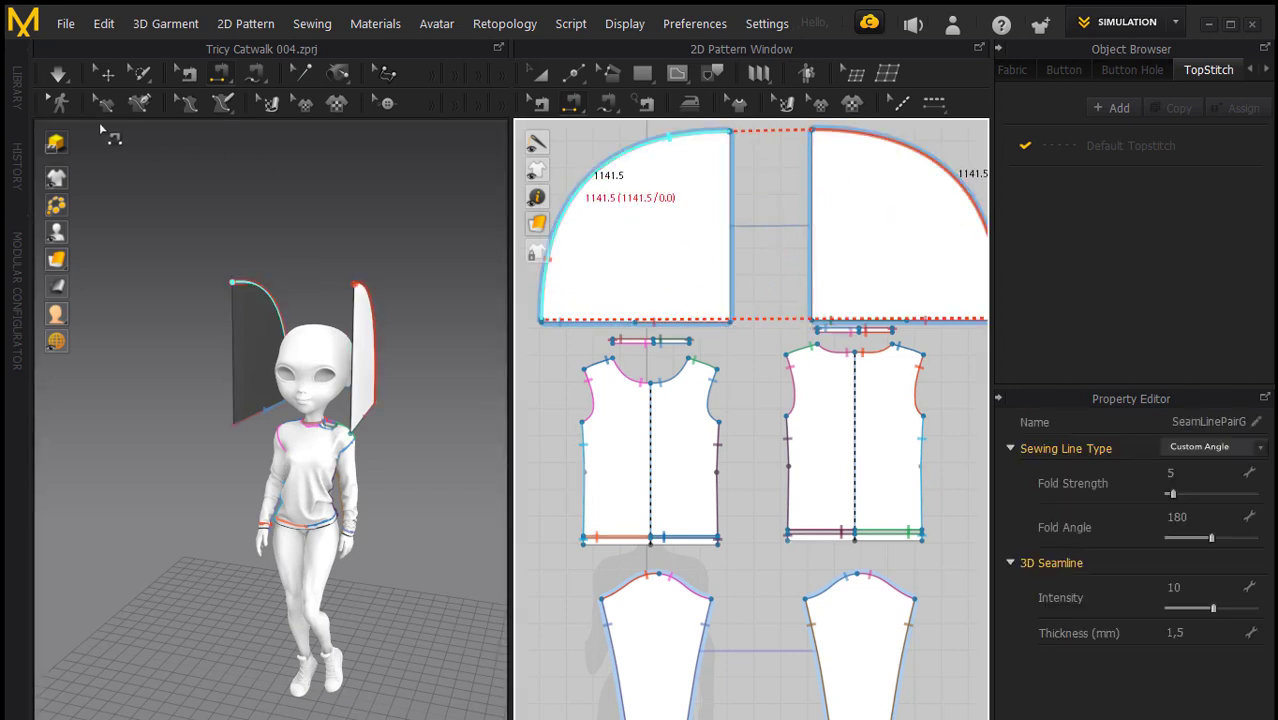
left_click(58, 75)
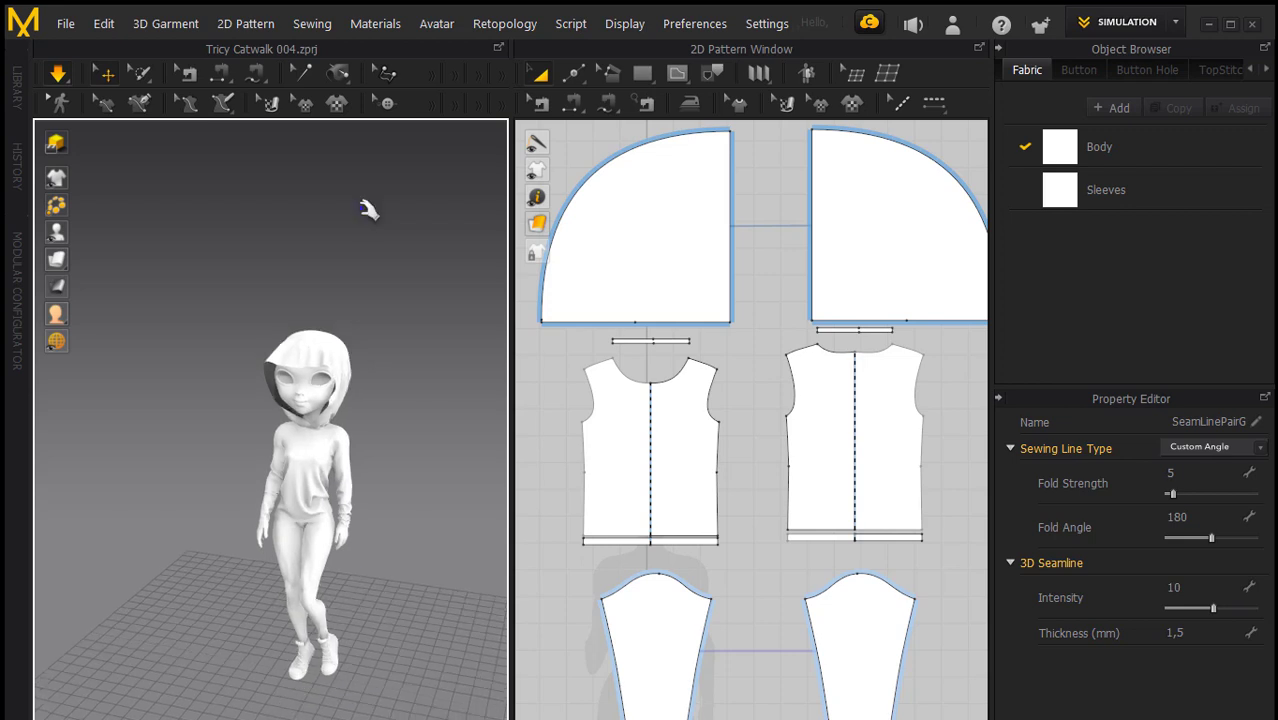
Review the Fast/Normal/Fitting quality options and stop the simulation with the hood draped
scroll(366, 207, "up", 2)
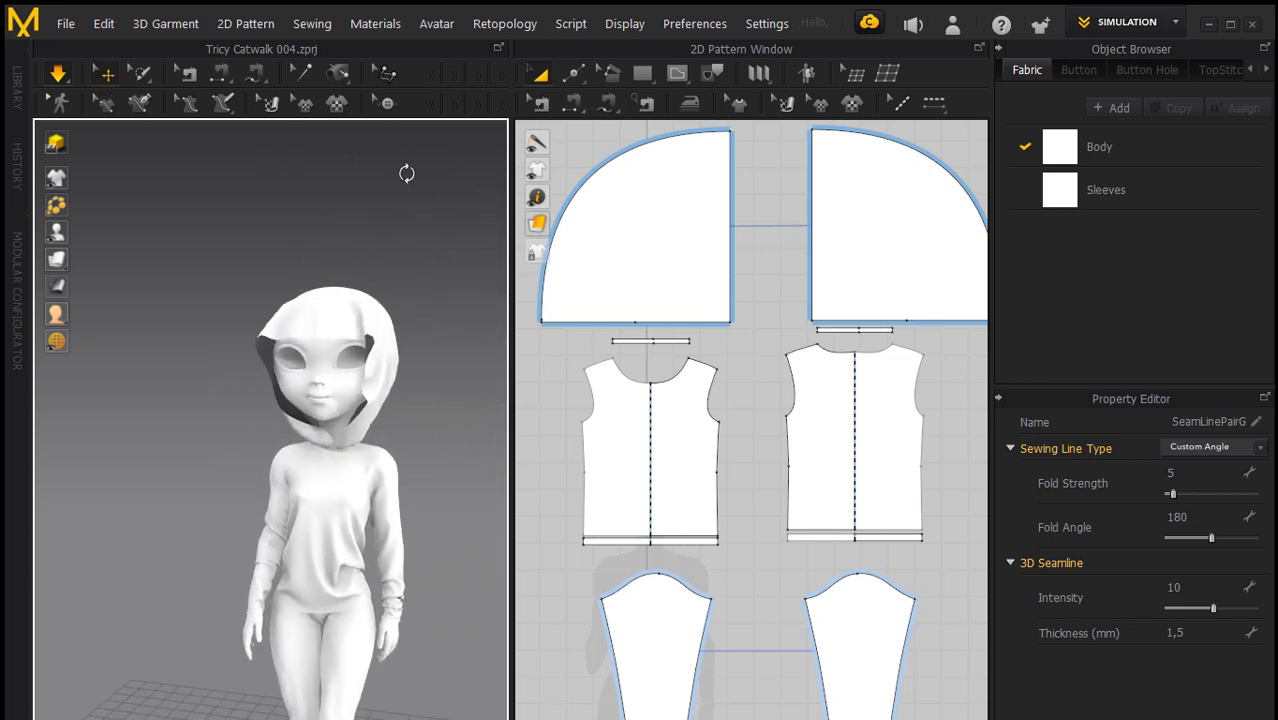
left_click(59, 80)
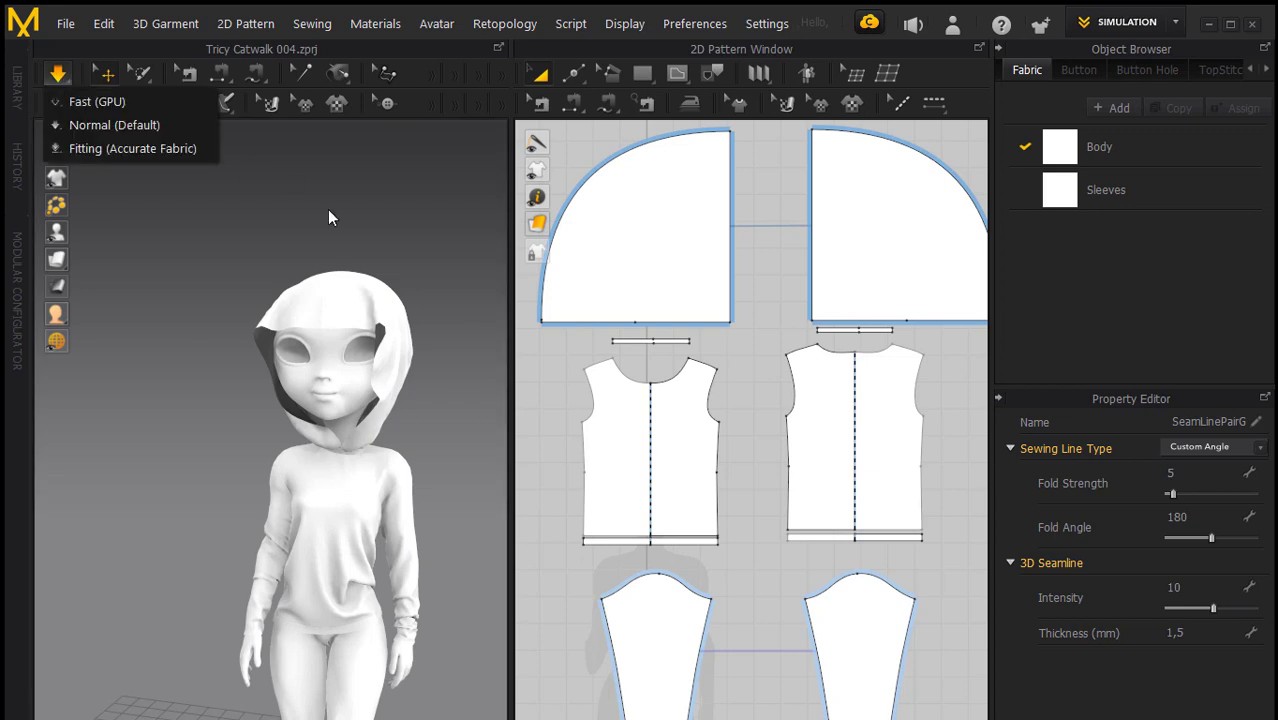
left_click(59, 76)
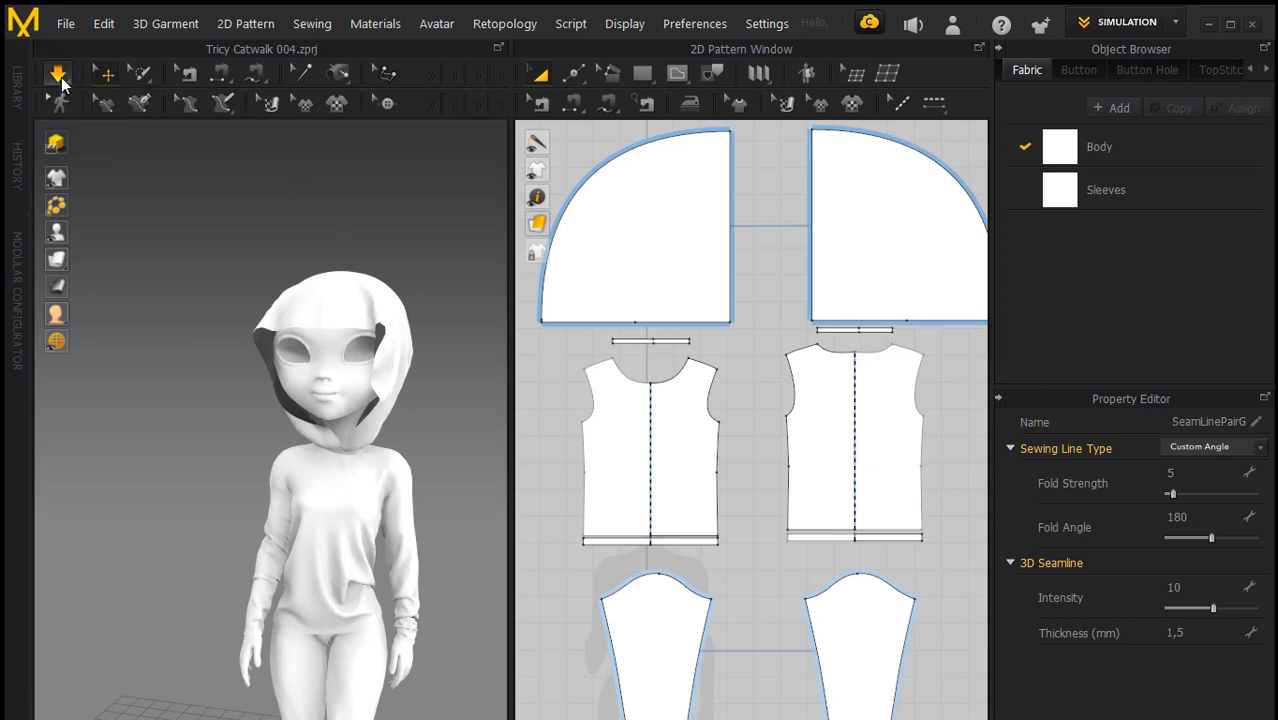
left_click(61, 82)
left_click(61, 82)
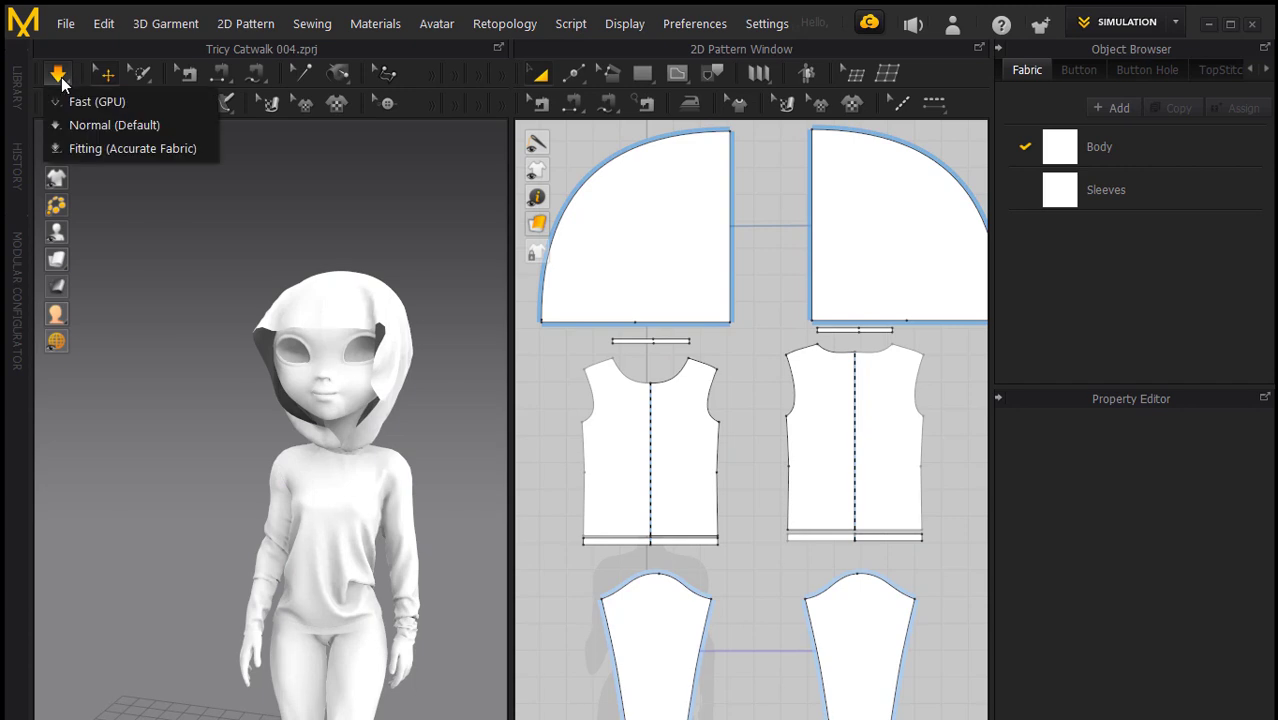
left_click(70, 99)
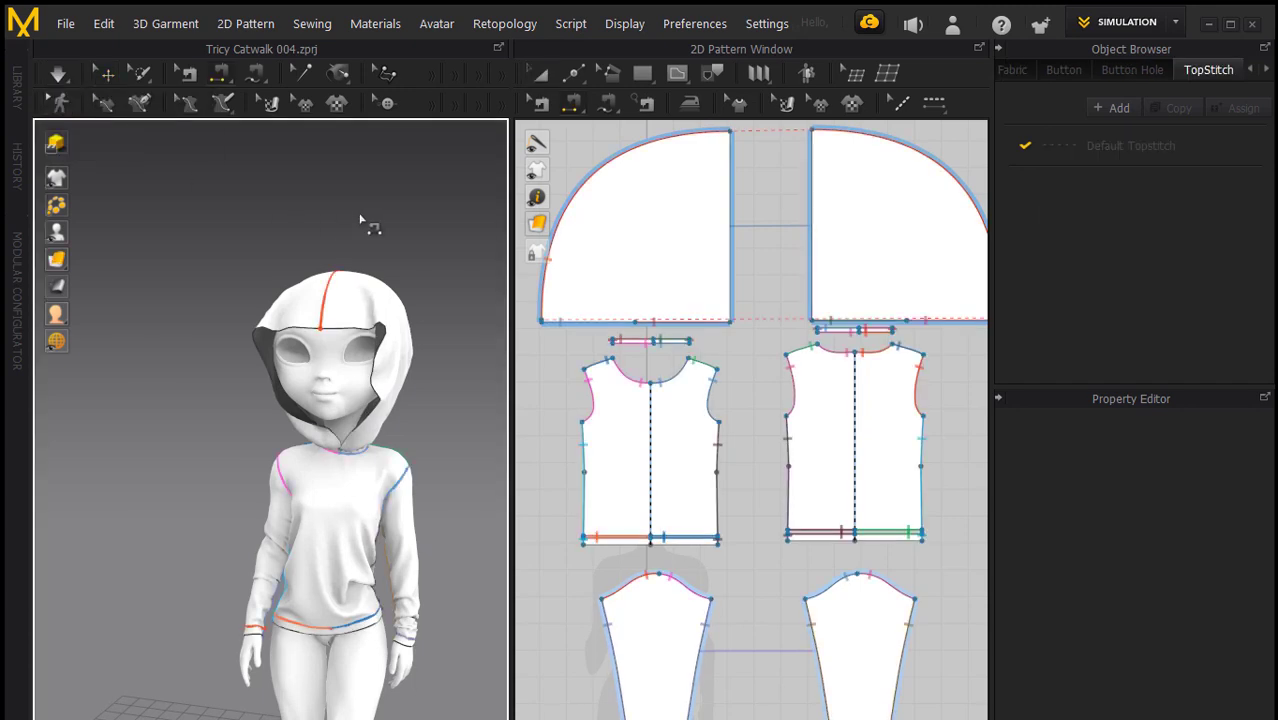
Orbit behind the avatar and select the centre seam joining the two hood panels
mouse_move(363, 218)
right_mouse_down()
mouse_move(294, 200)
mouse_move(337, 194)
mouse_move(122, 215)
mouse_move(51, 205)
mouse_move(134, 156)
mouse_move(296, 154)
mouse_move(200, 166)
right_mouse_up()
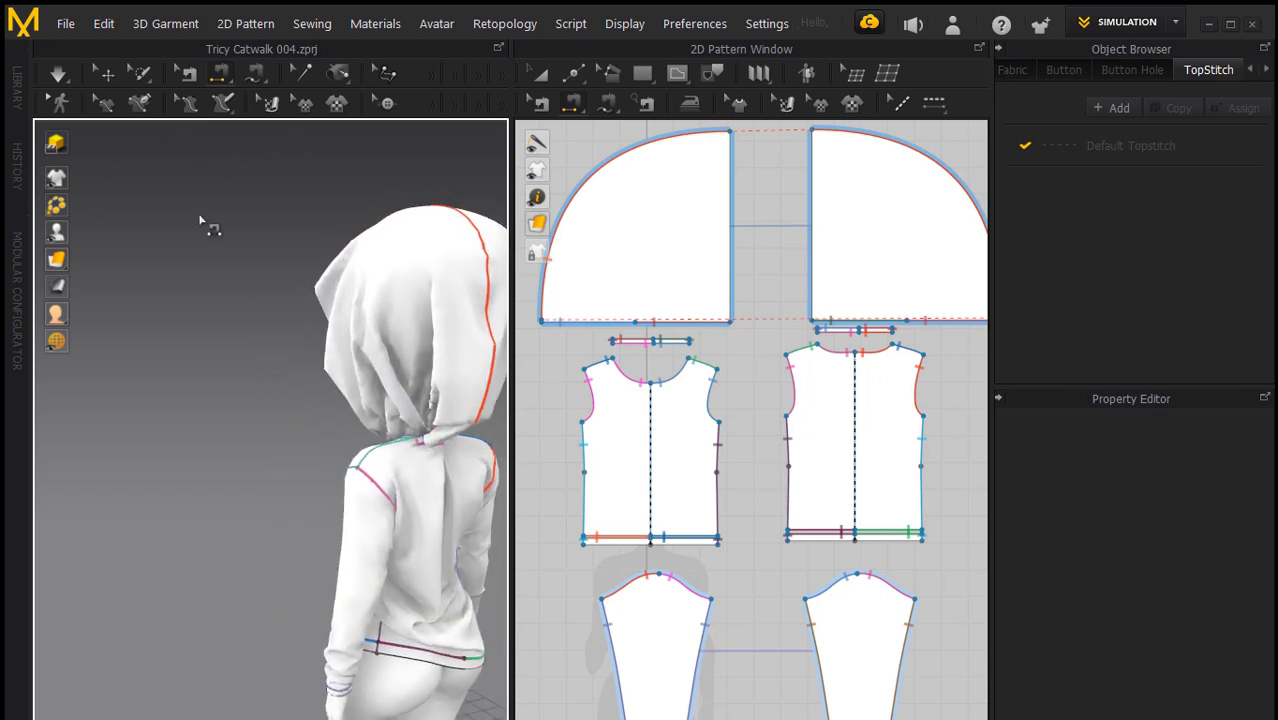
left_click(650, 341)
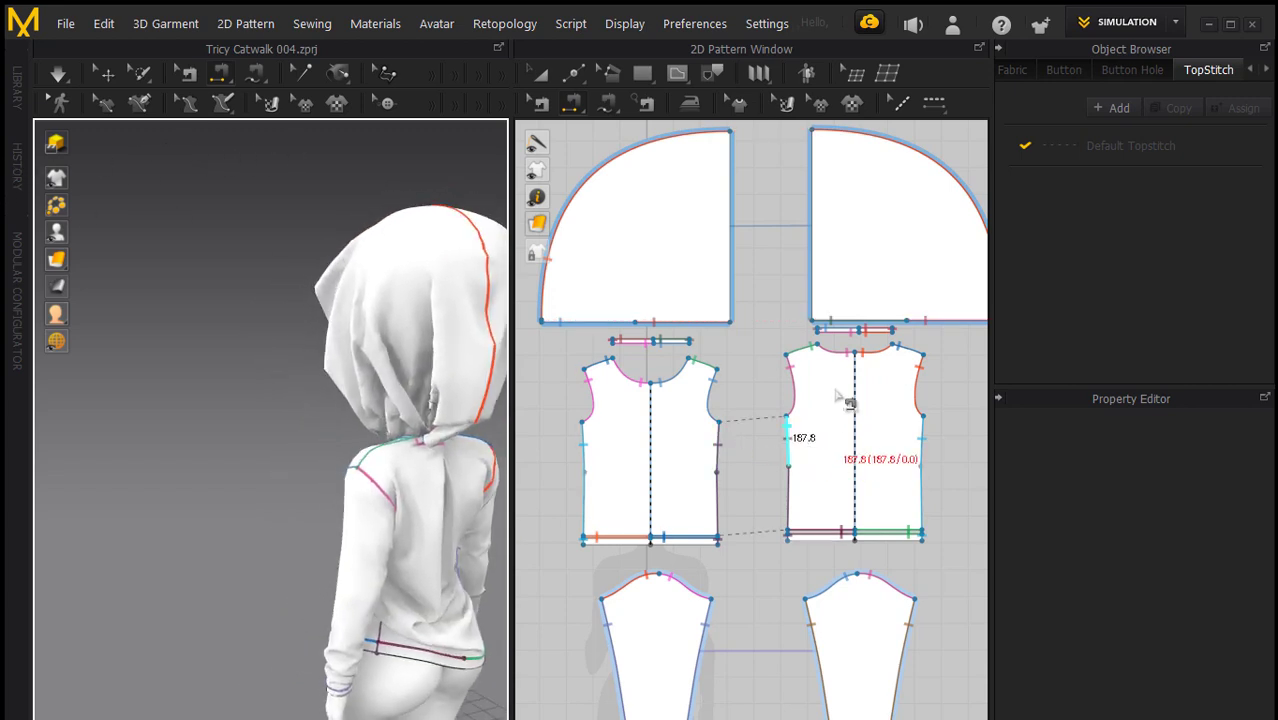
left_click(931, 322)
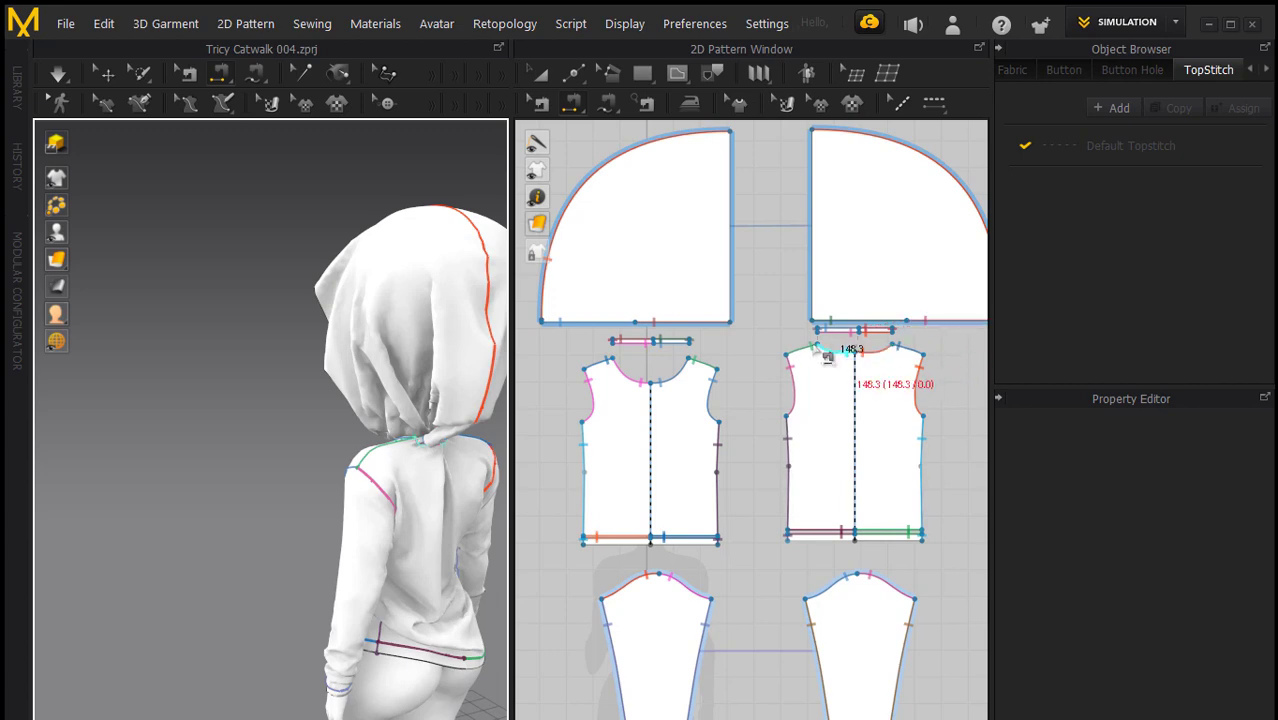
left_click(331, 309)
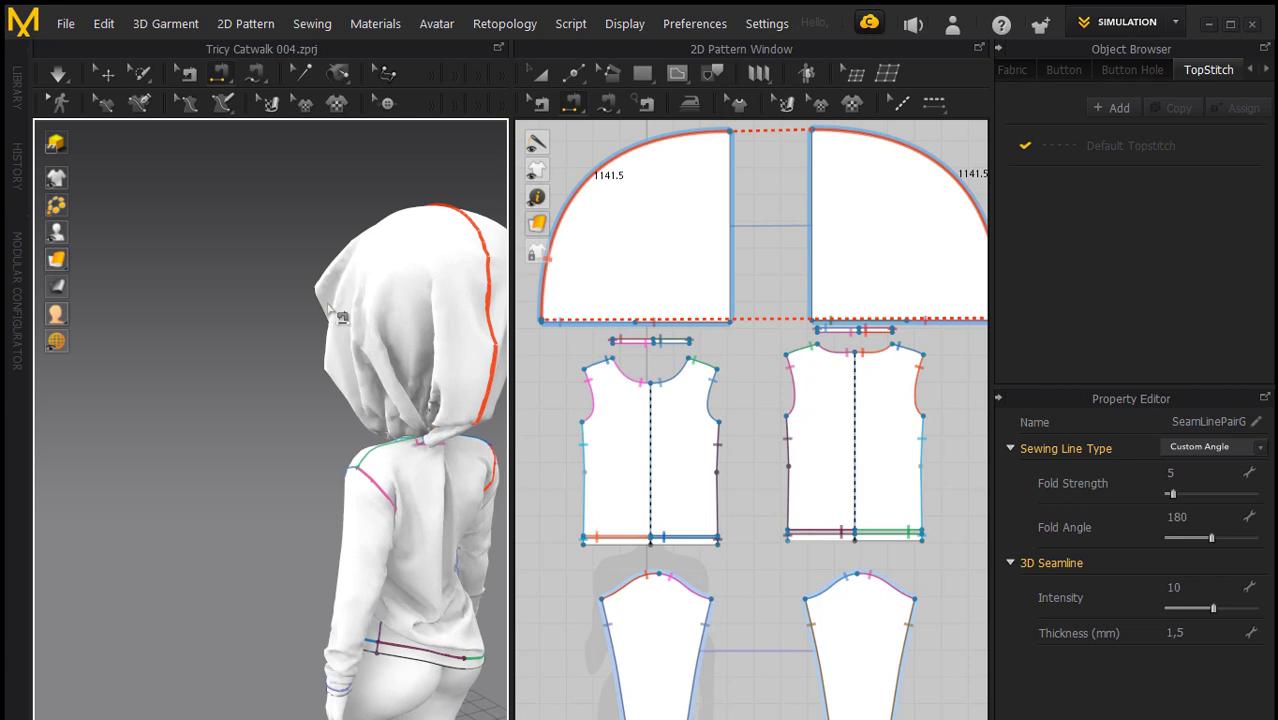
Undo back to the flat hood panels and clear the seam selection
key("ctrl+z")
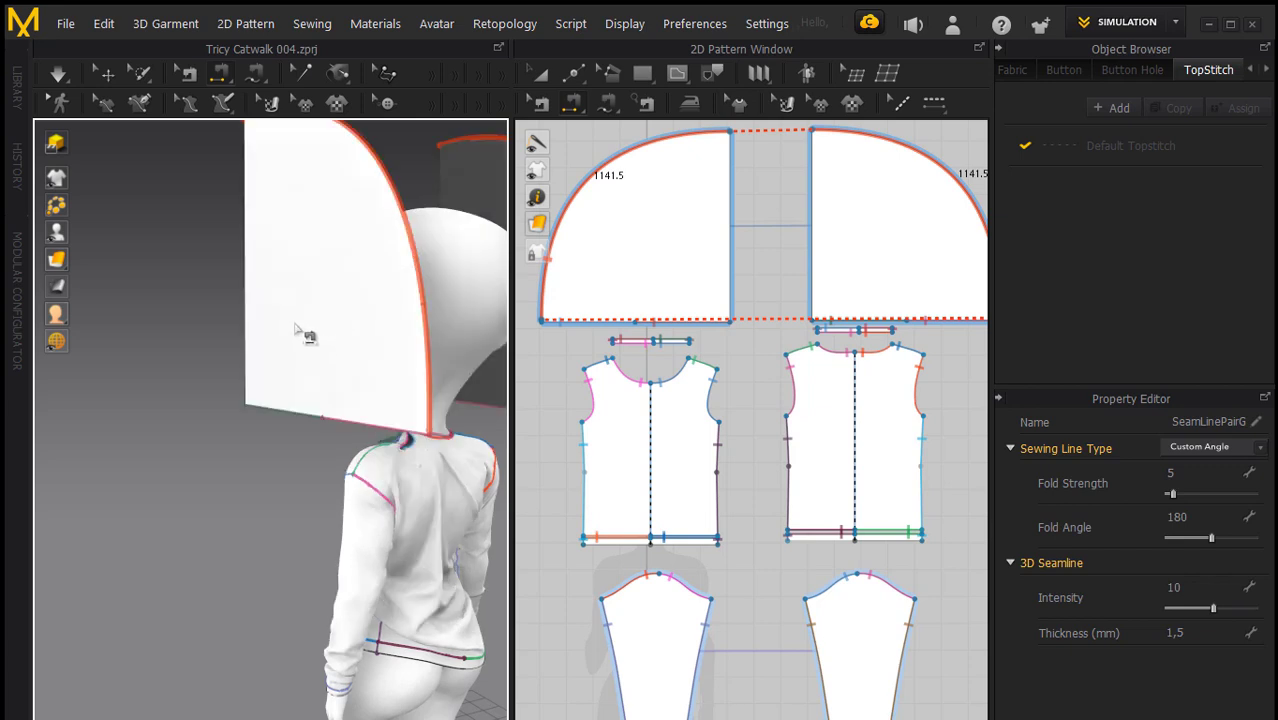
key("space")
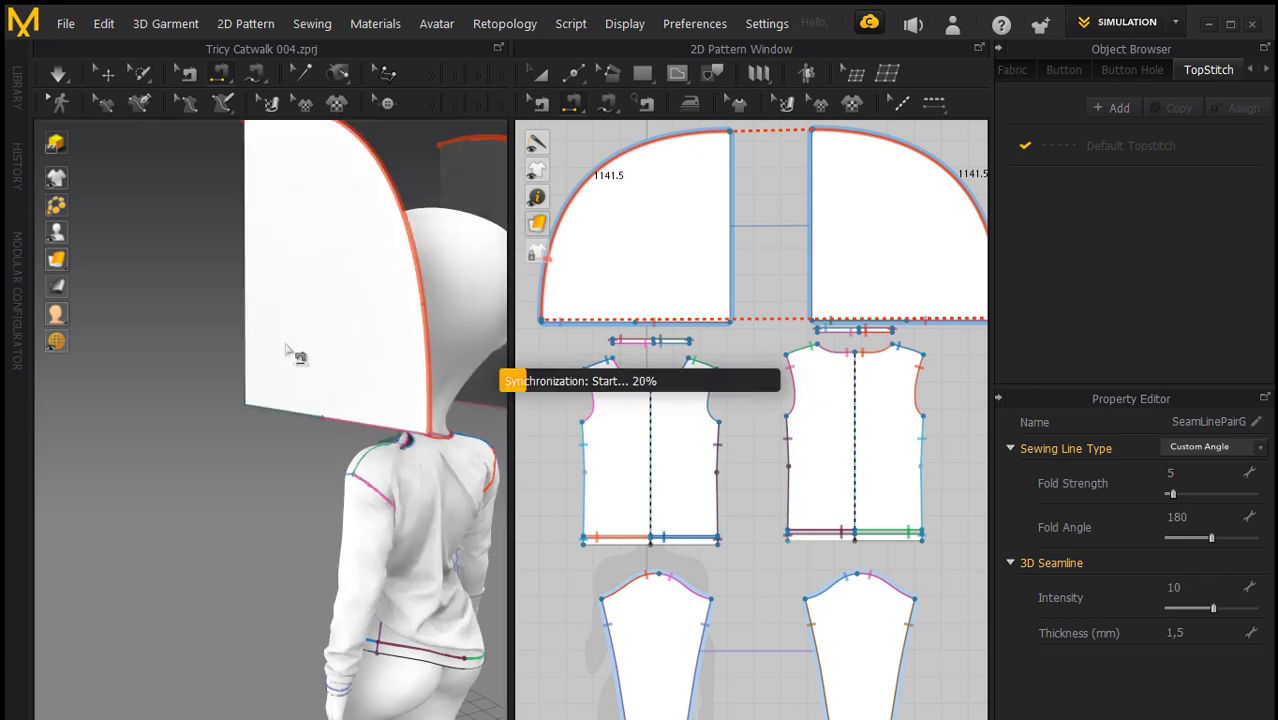
left_click(462, 320)
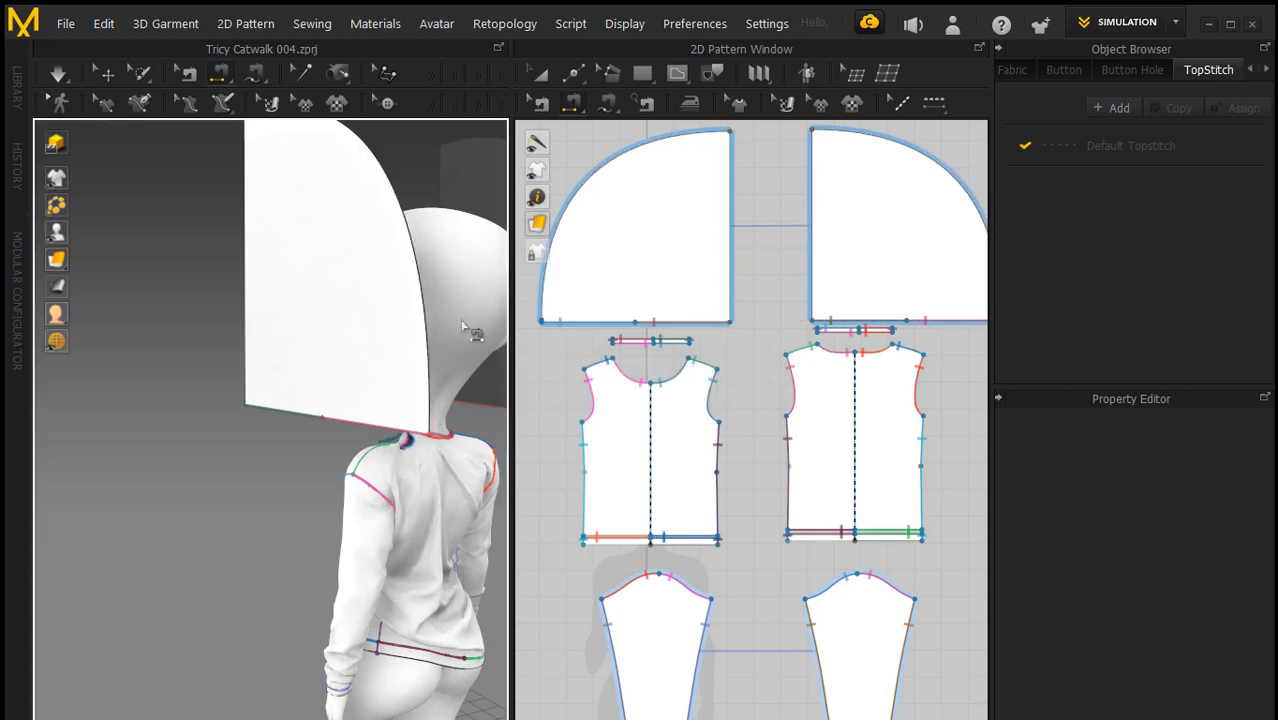
left_click(462, 325)
left_click(462, 325)
left_click(462, 325)
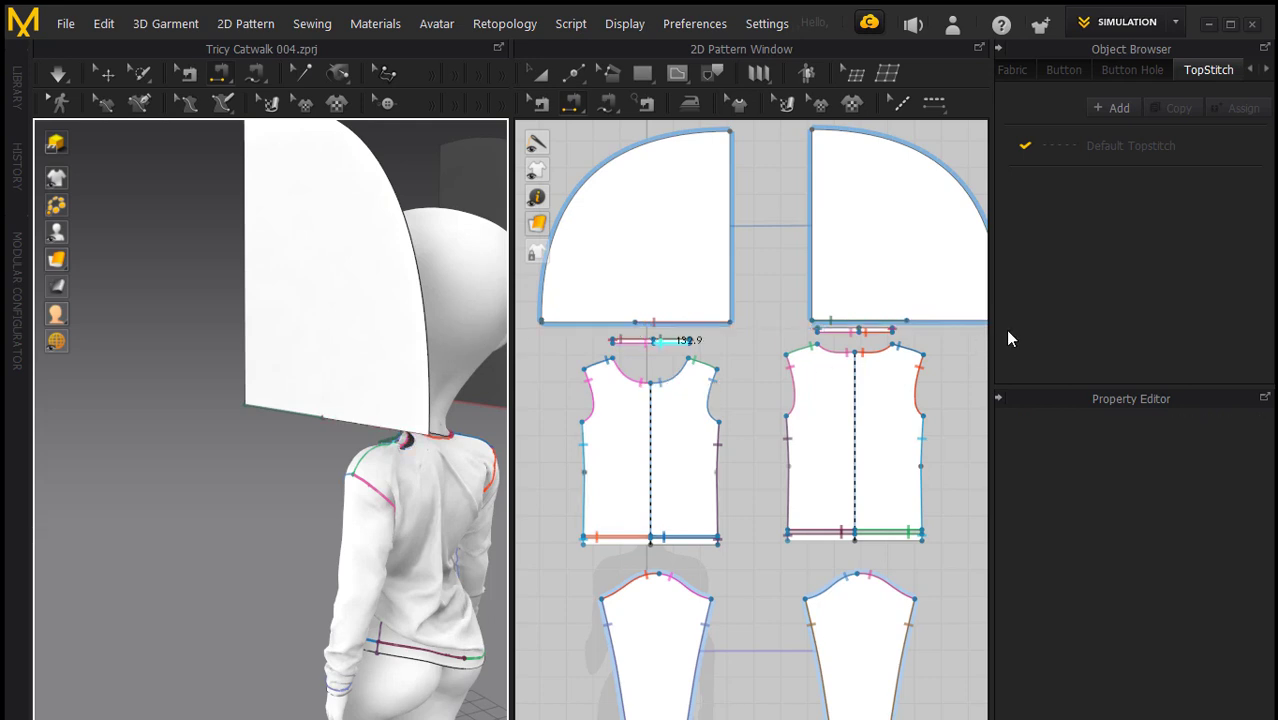
Sew both panels' bottom edges to the neckline and their curved edges together, then simulate
left_click(948, 325)
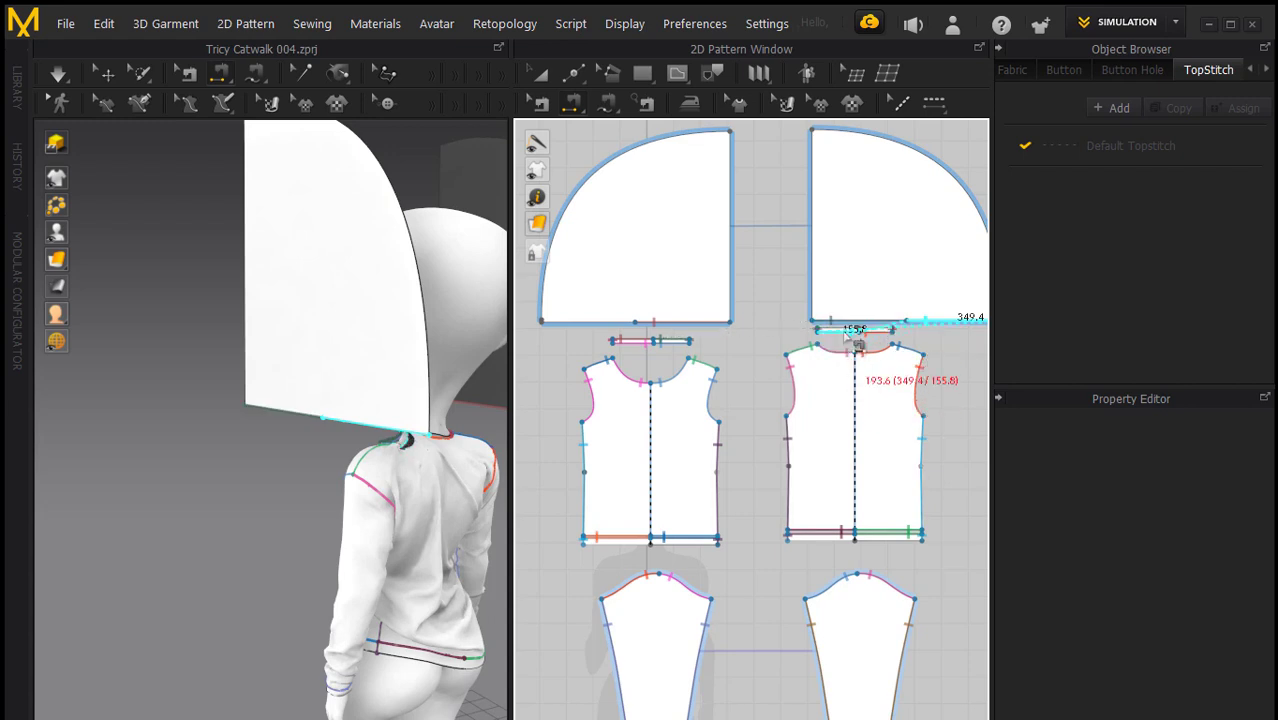
left_click(840, 340)
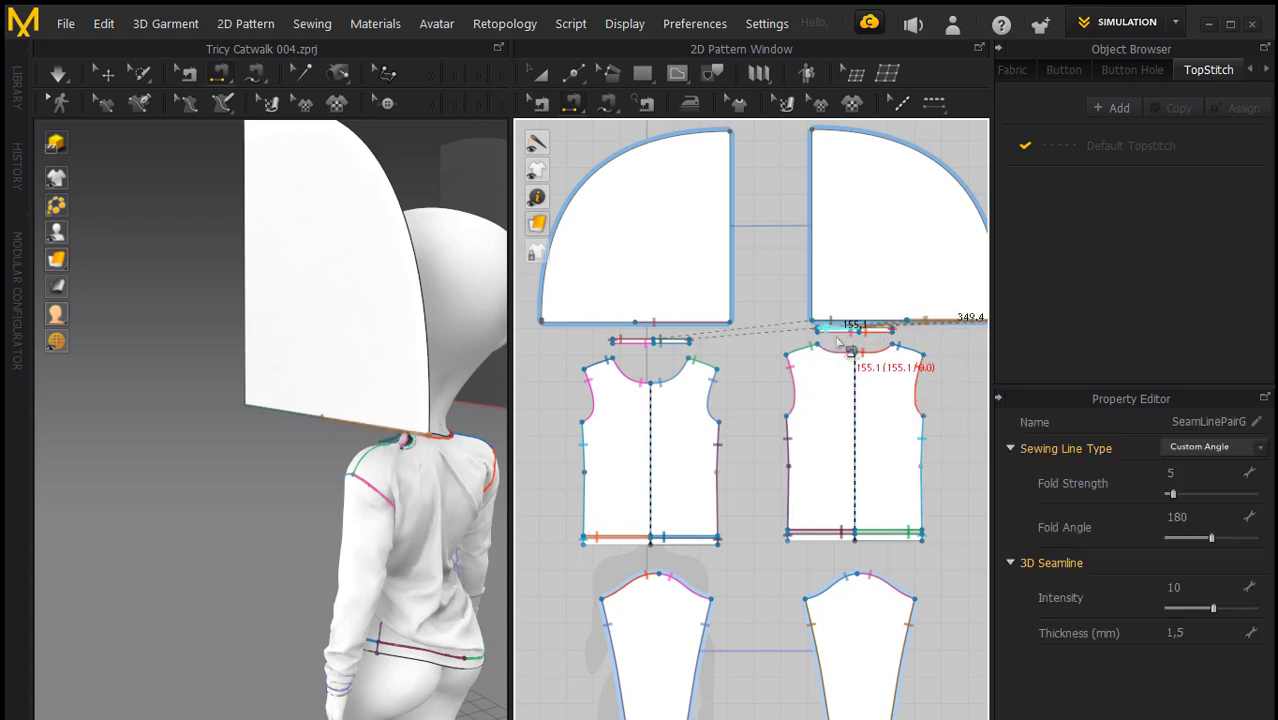
left_click(606, 336)
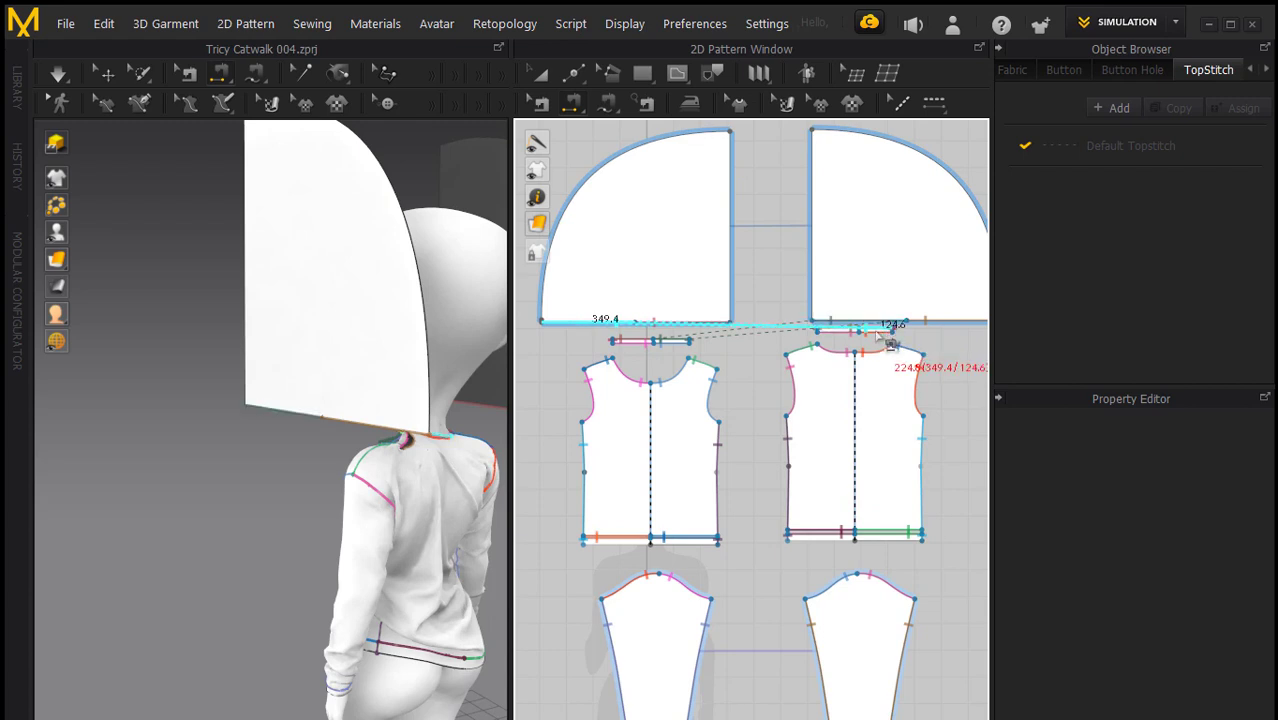
left_click(888, 343)
left_click(578, 212)
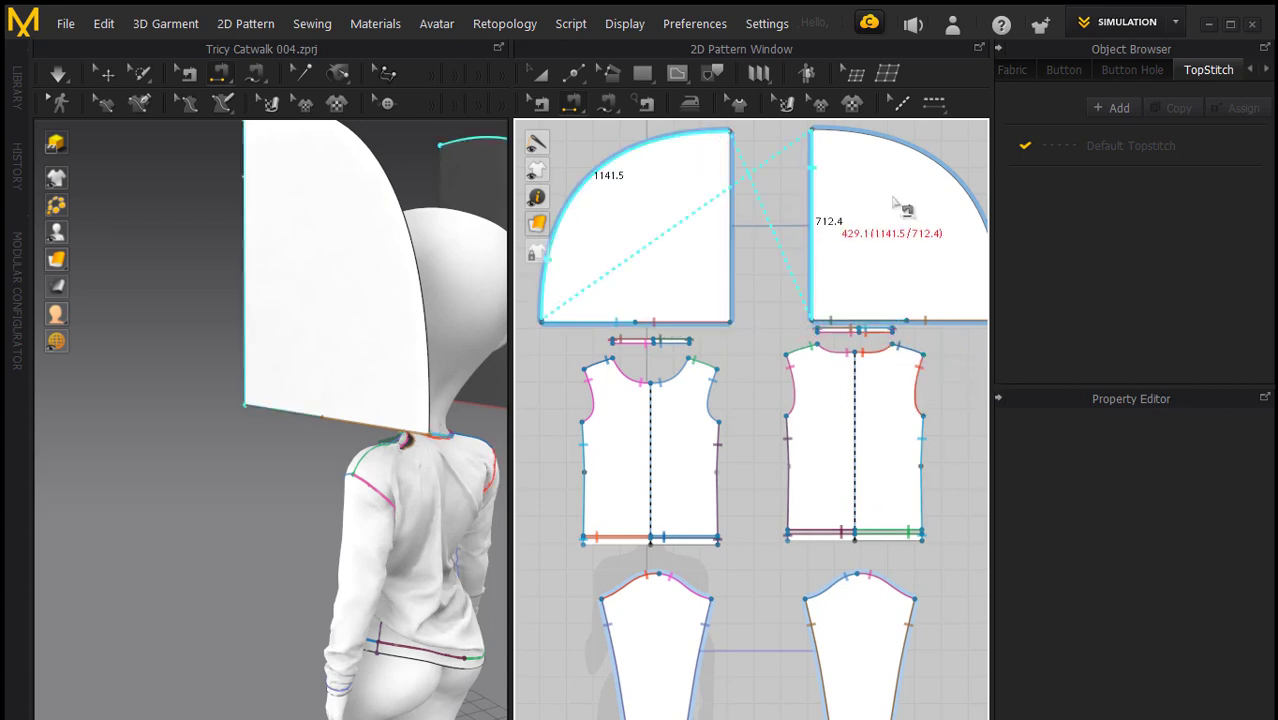
left_click(965, 203)
left_click(966, 206)
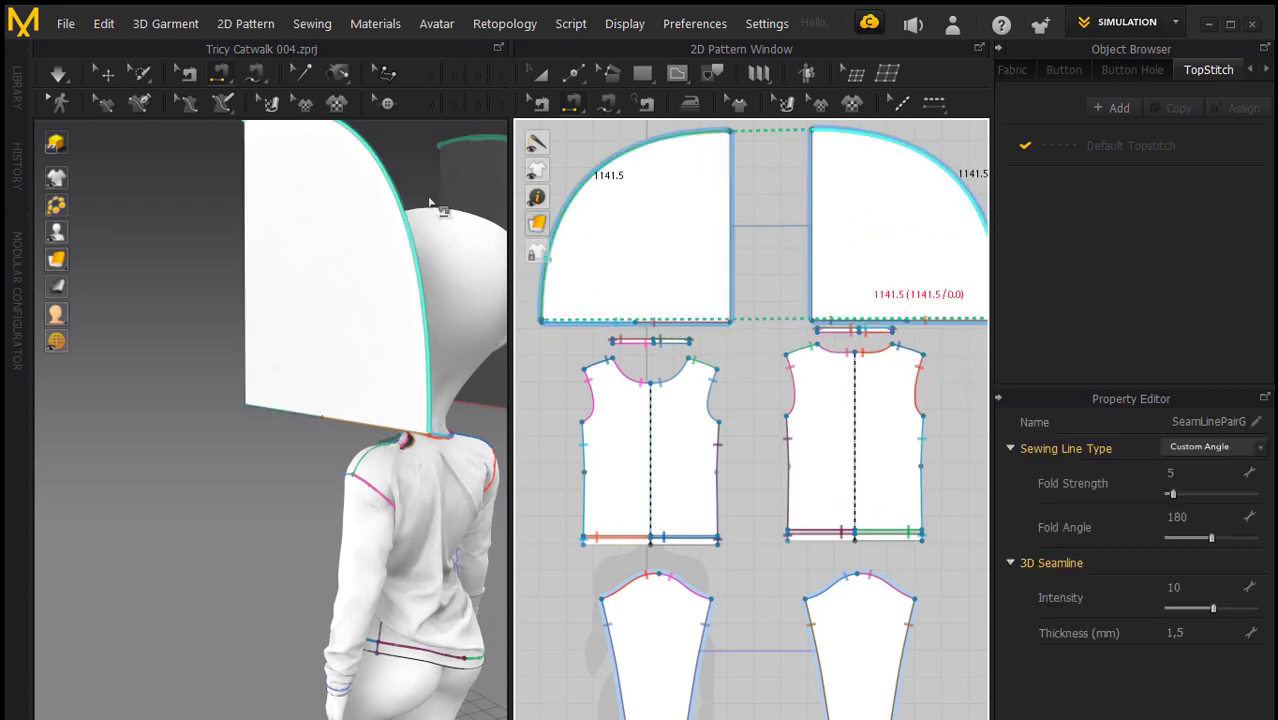
key("space")
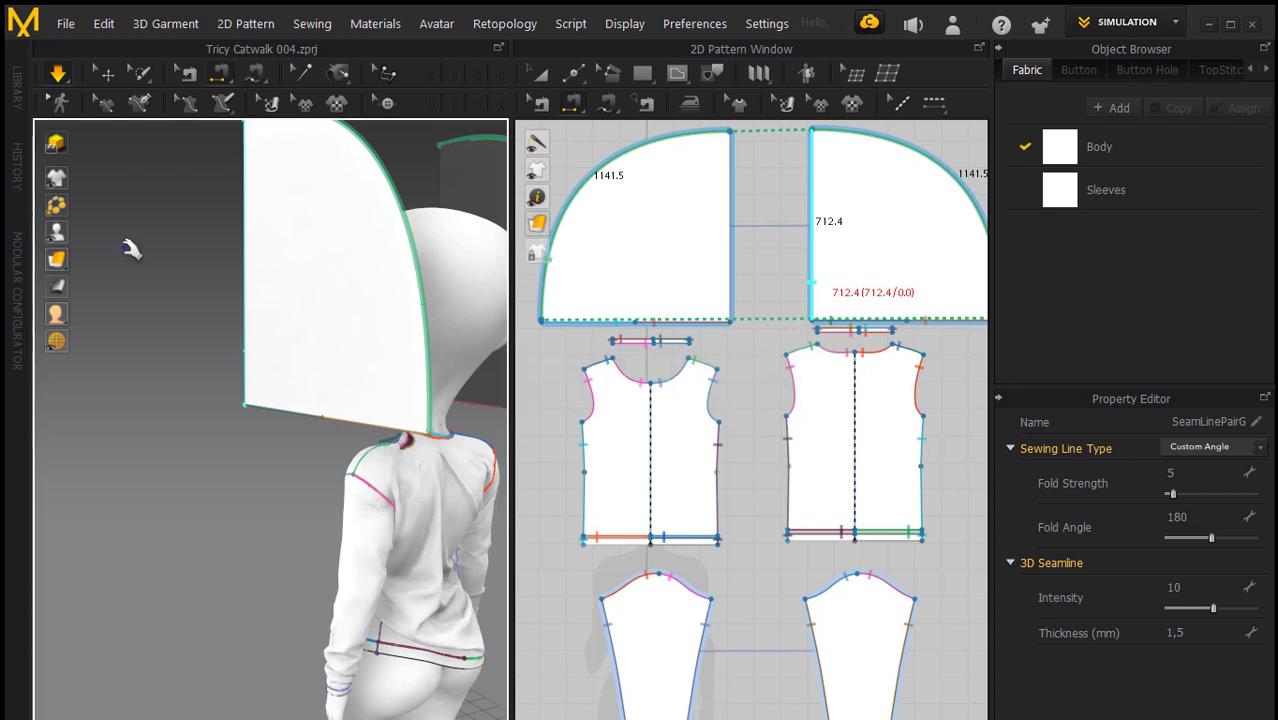
Display the garment as Monochrome Surface, orbit around the head, and select the hood fabric
scroll(132, 250, "up", 5)
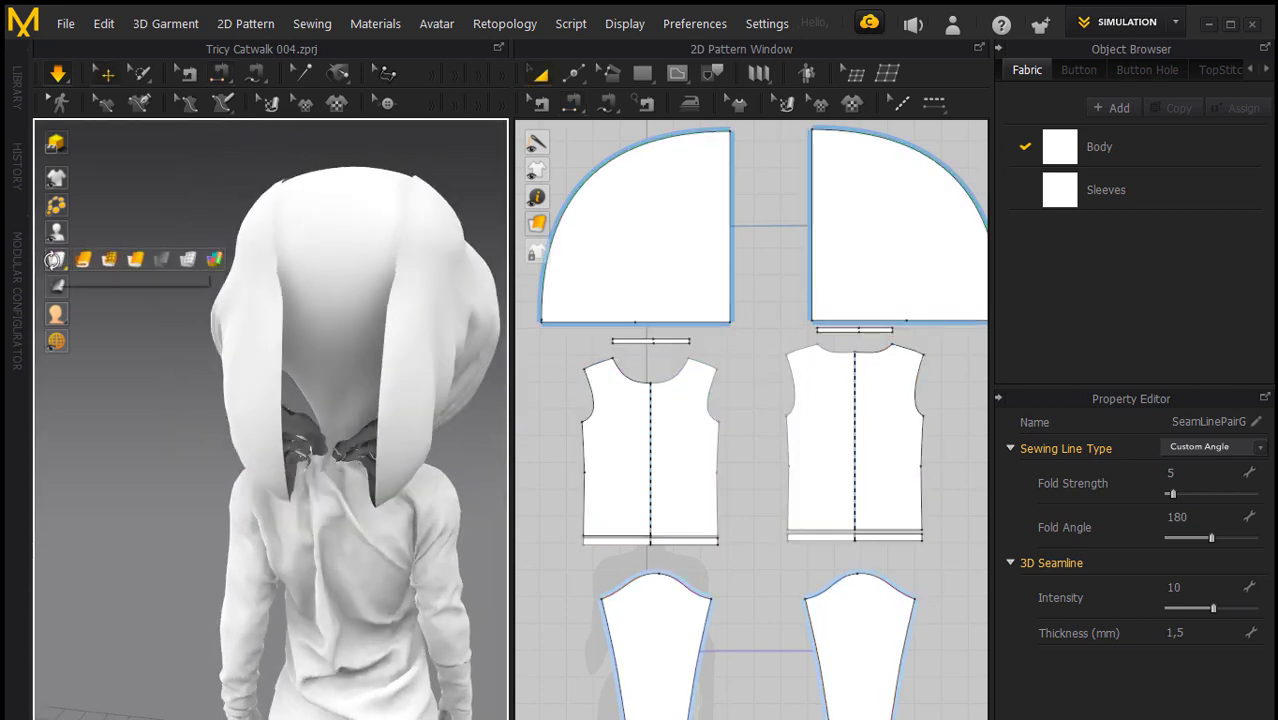
left_click(187, 260)
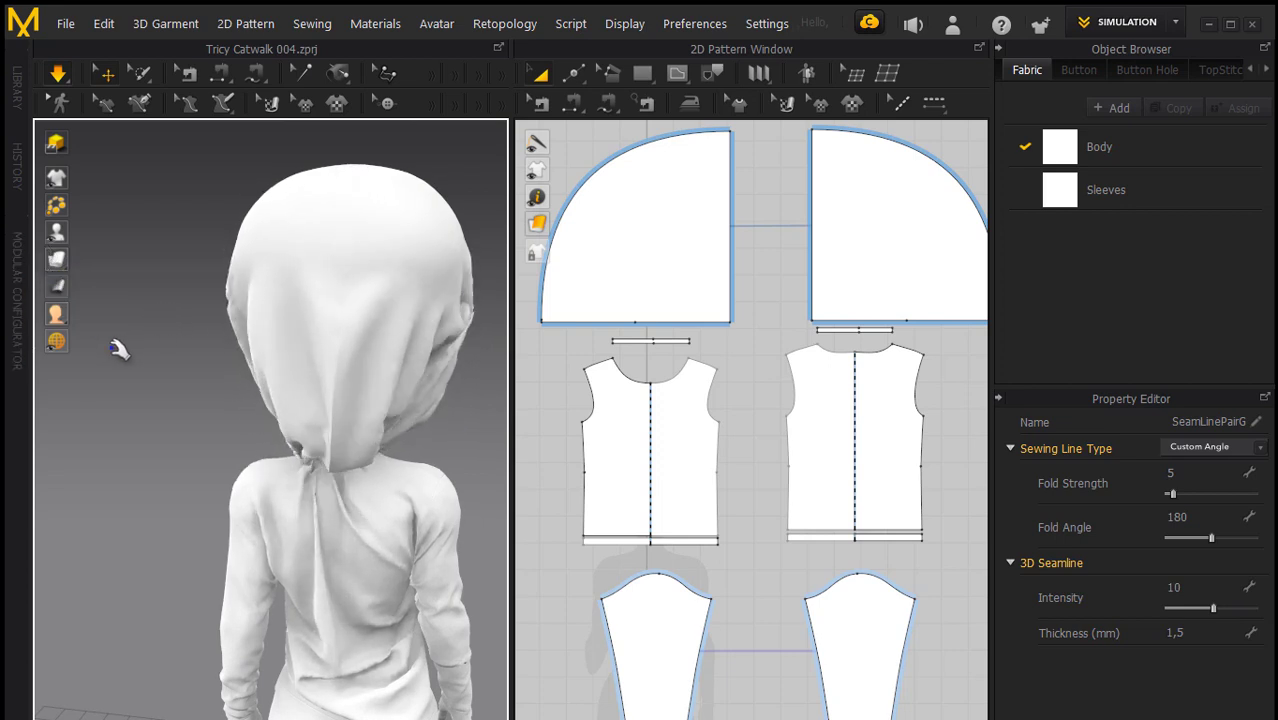
mouse_move(120, 348)
right_mouse_down()
mouse_move(129, 306)
mouse_move(285, 322)
mouse_move(297, 300)
mouse_move(162, 321)
mouse_move(386, 436)
right_mouse_up()
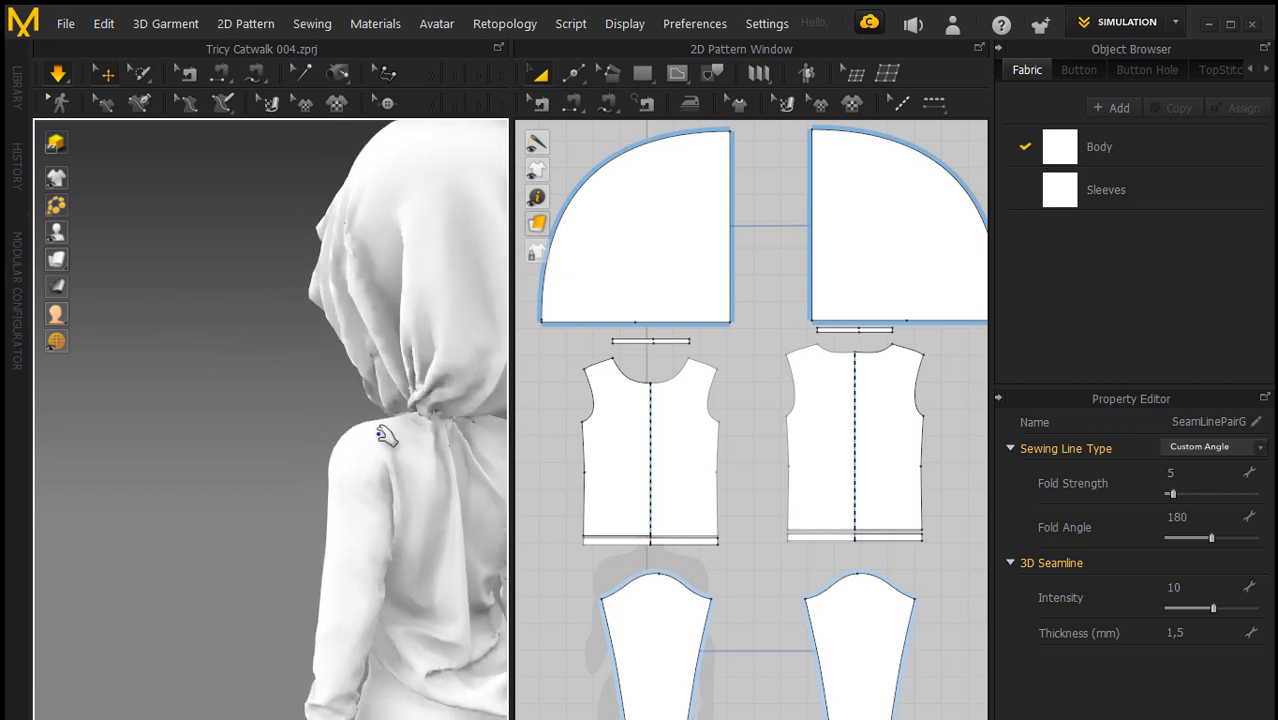
left_click(430, 405)
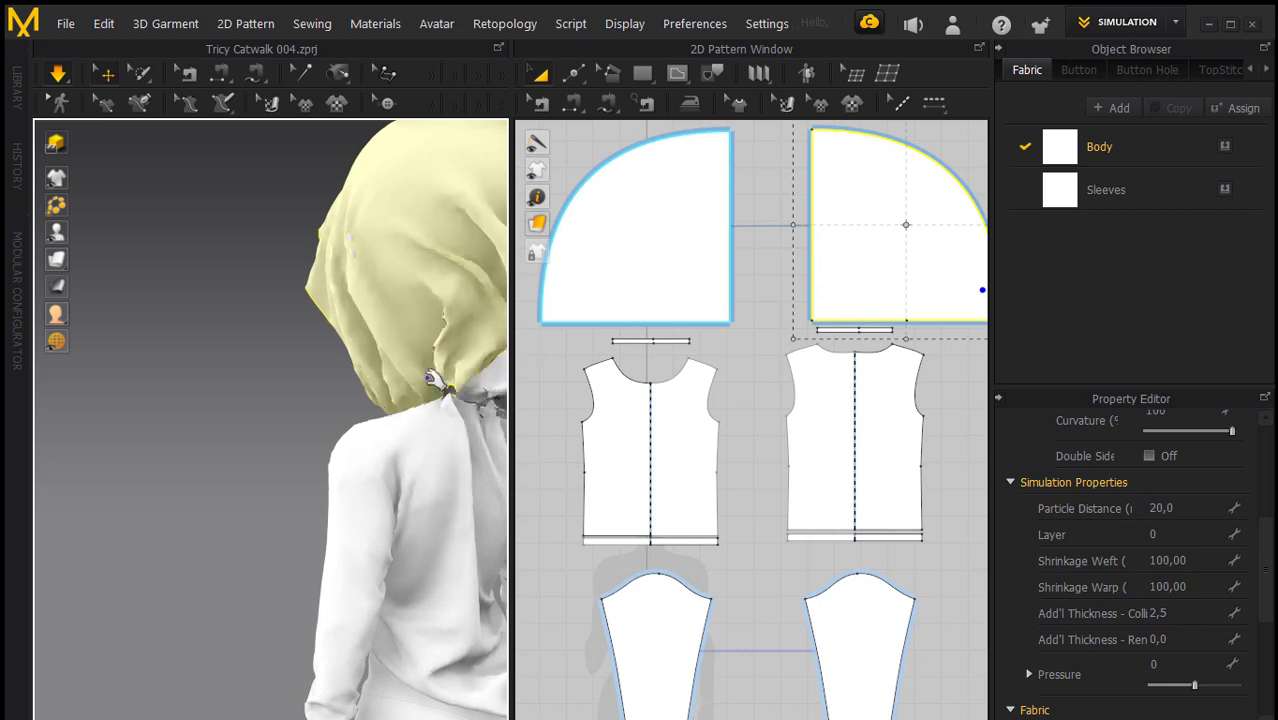
Pull the hood cloth up and outward during simulation, checking the face and back from several angles
right_click_drag(163, 337, 320, 240)
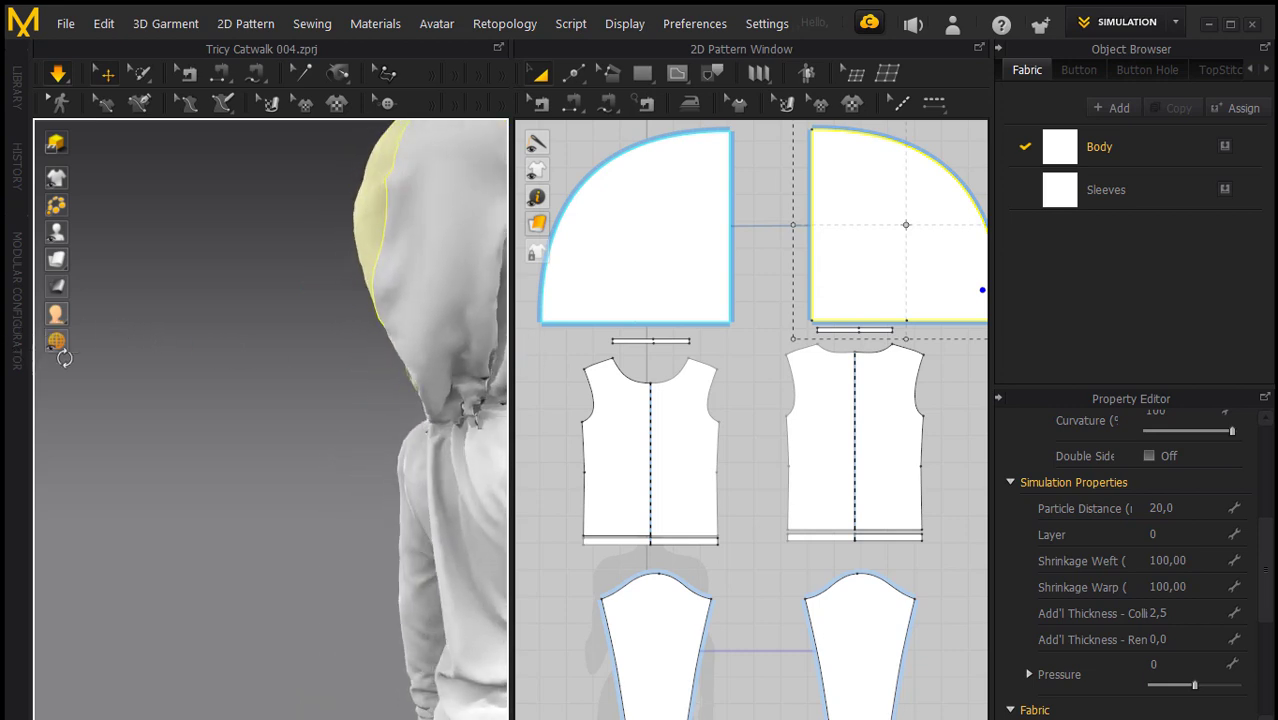
mouse_move(177, 251)
right_mouse_down()
mouse_move(112, 282)
mouse_move(733, 358)
right_mouse_up()
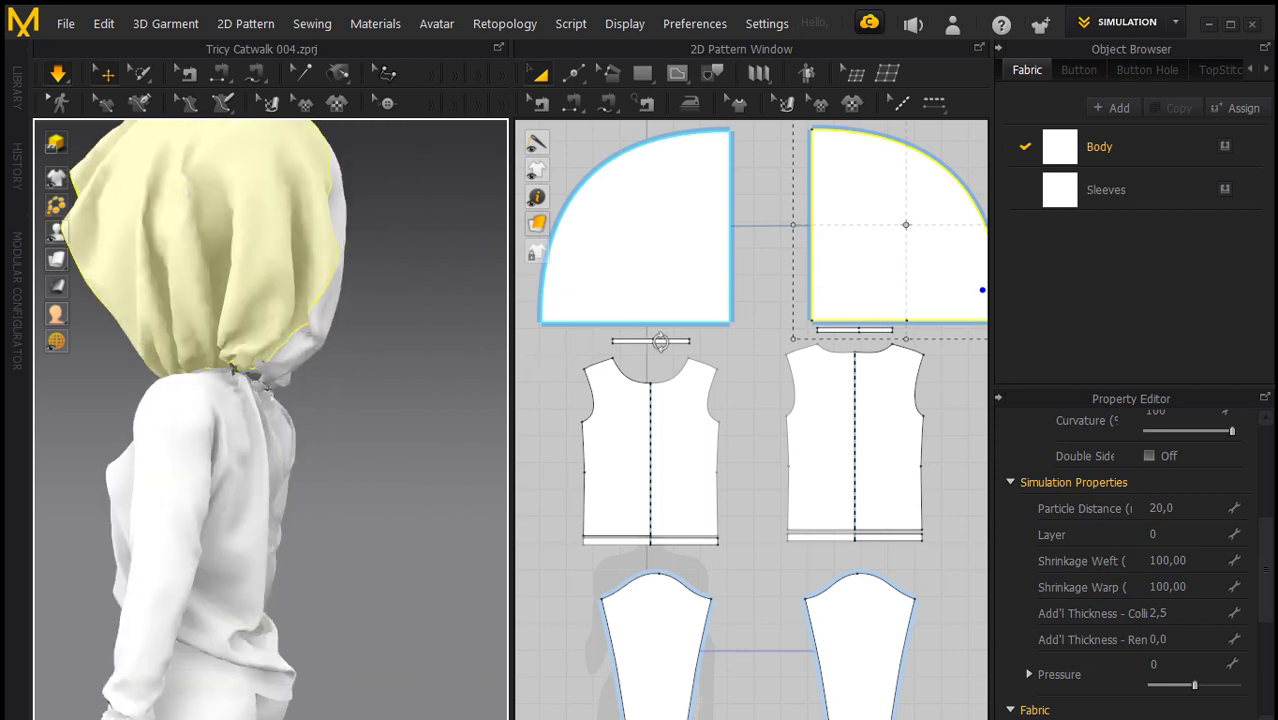
left_click_drag(245, 358, 415, 293)
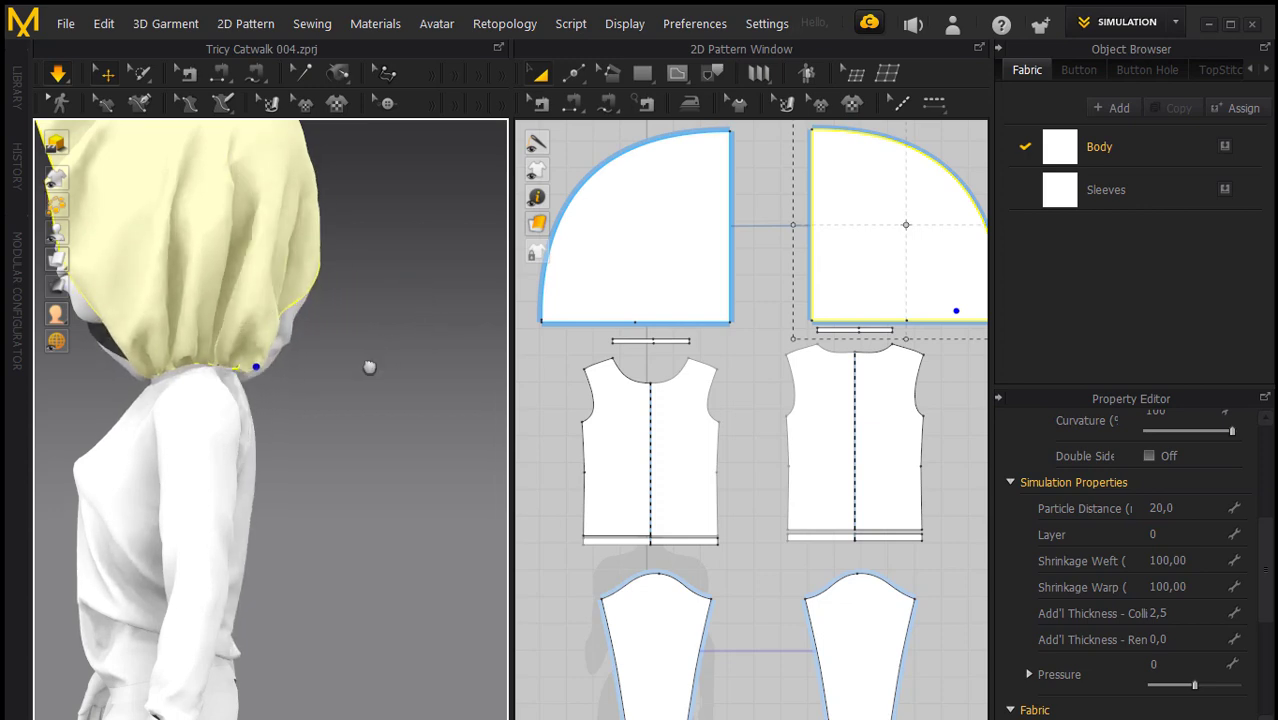
mouse_move(371, 365)
right_mouse_down()
mouse_move(485, 348)
mouse_move(248, 354)
mouse_move(605, 363)
right_mouse_up()
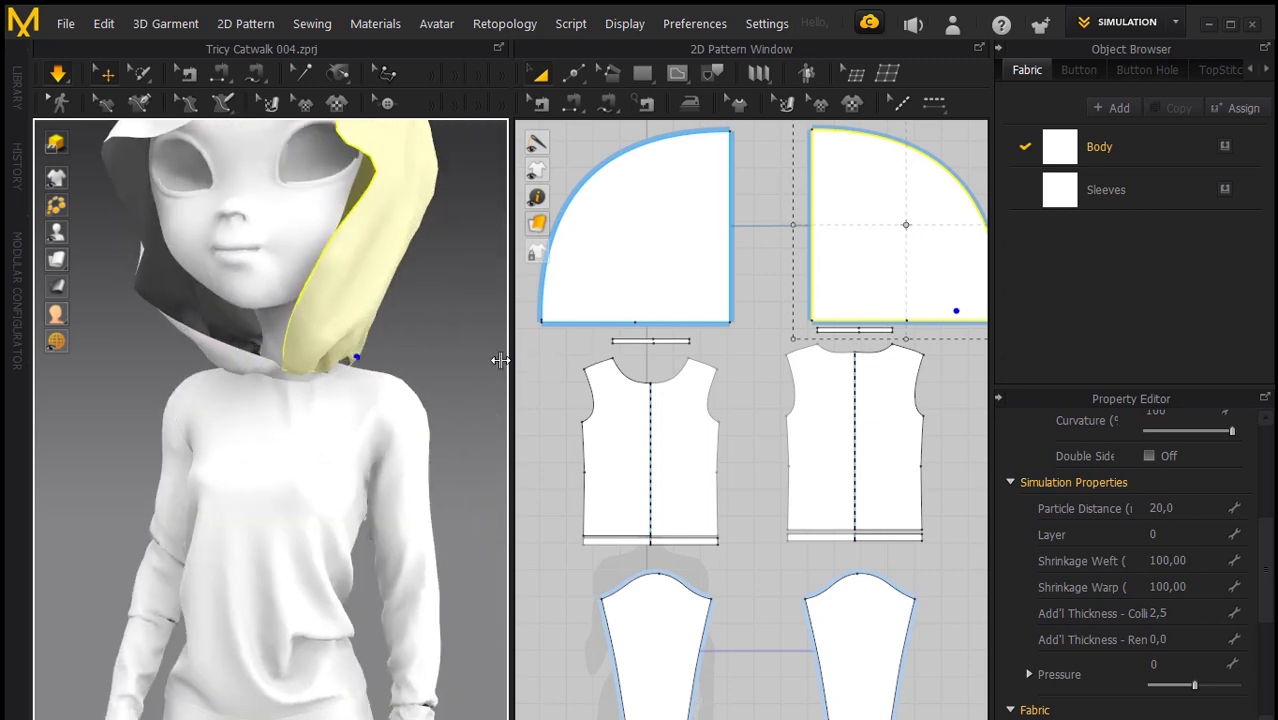
scroll(455, 365, "down", 2)
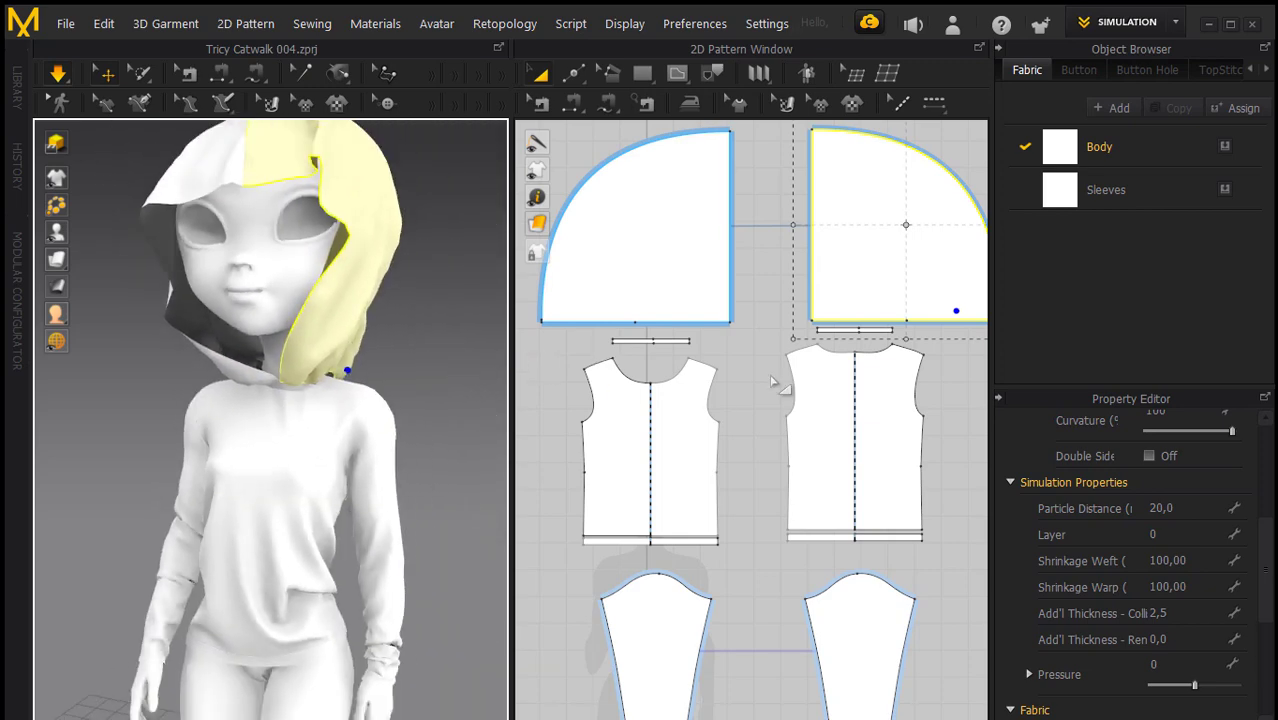
right_click_drag(410, 357, 299, 338)
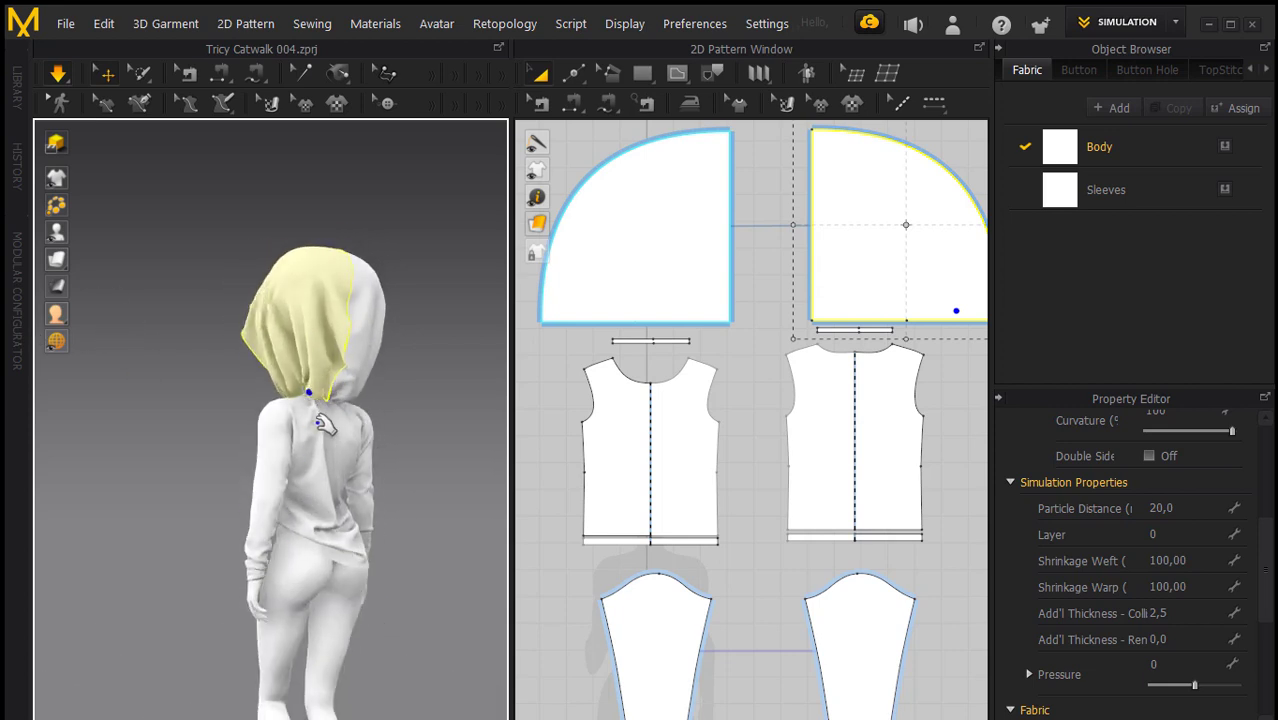
left_click(327, 449)
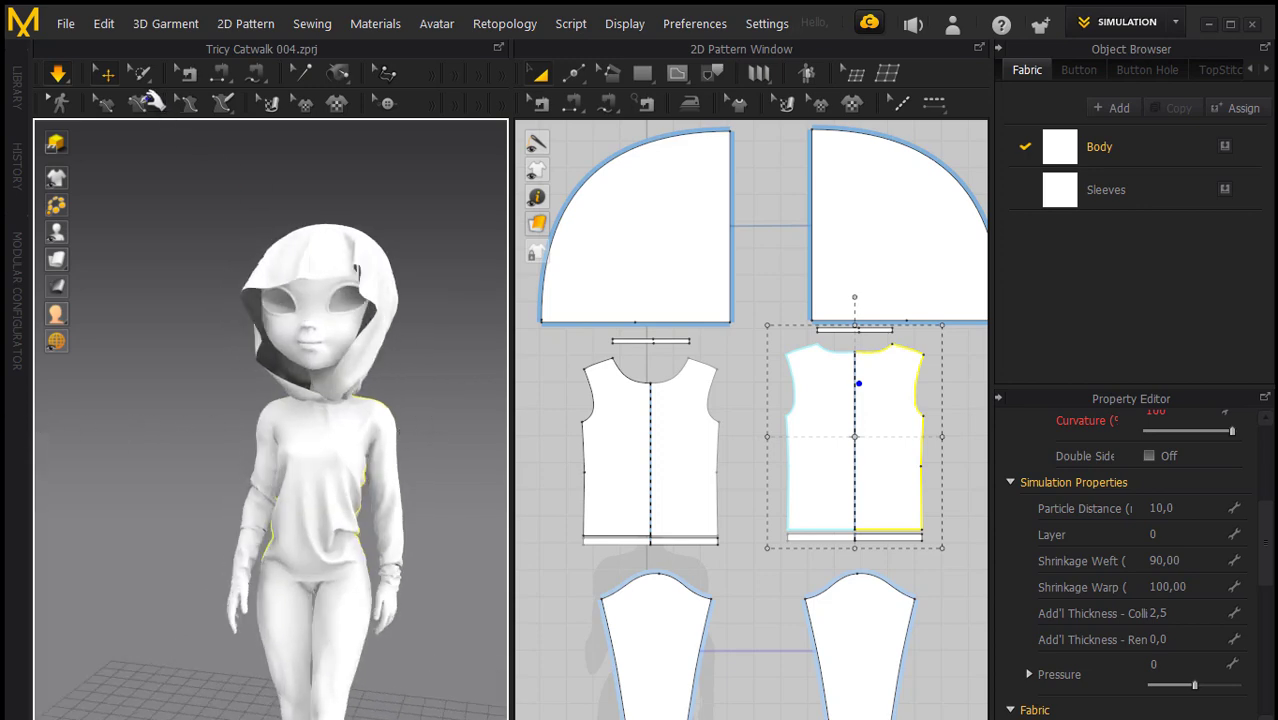
Check the simulation quality options, then start and stop the simulation once
left_click(60, 67)
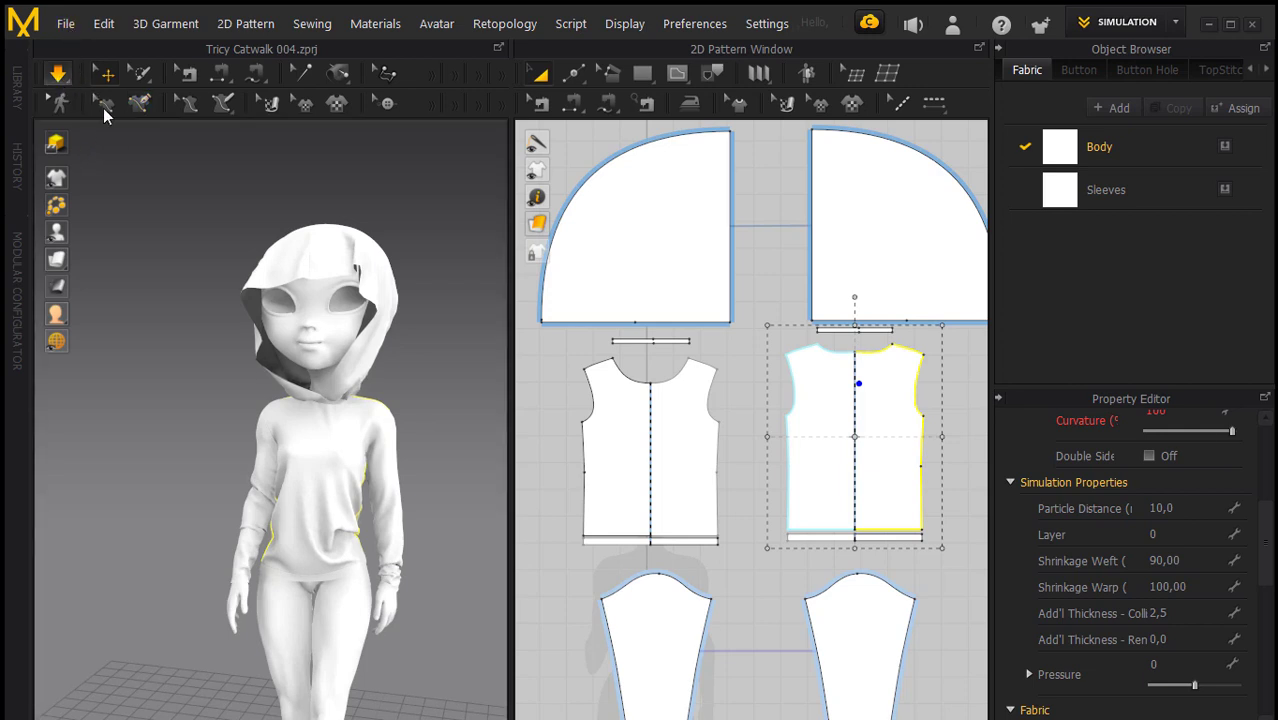
left_click(64, 76)
left_click(62, 75)
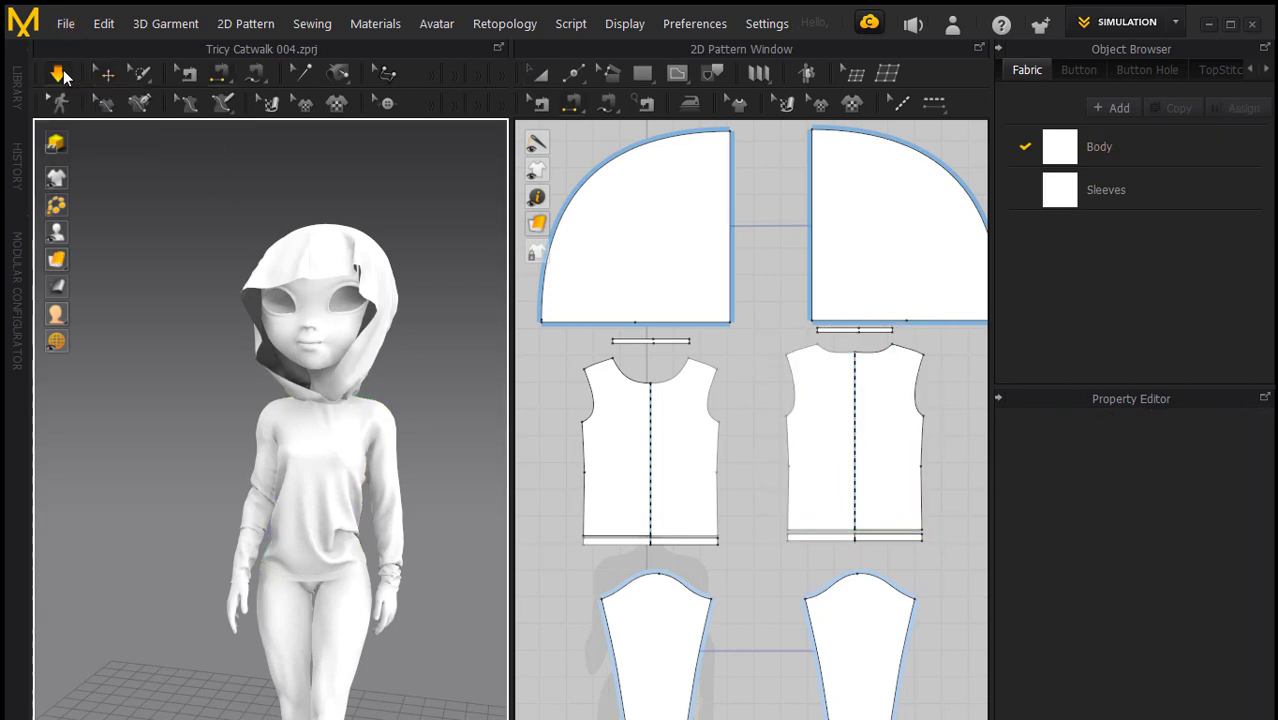
left_click(58, 78)
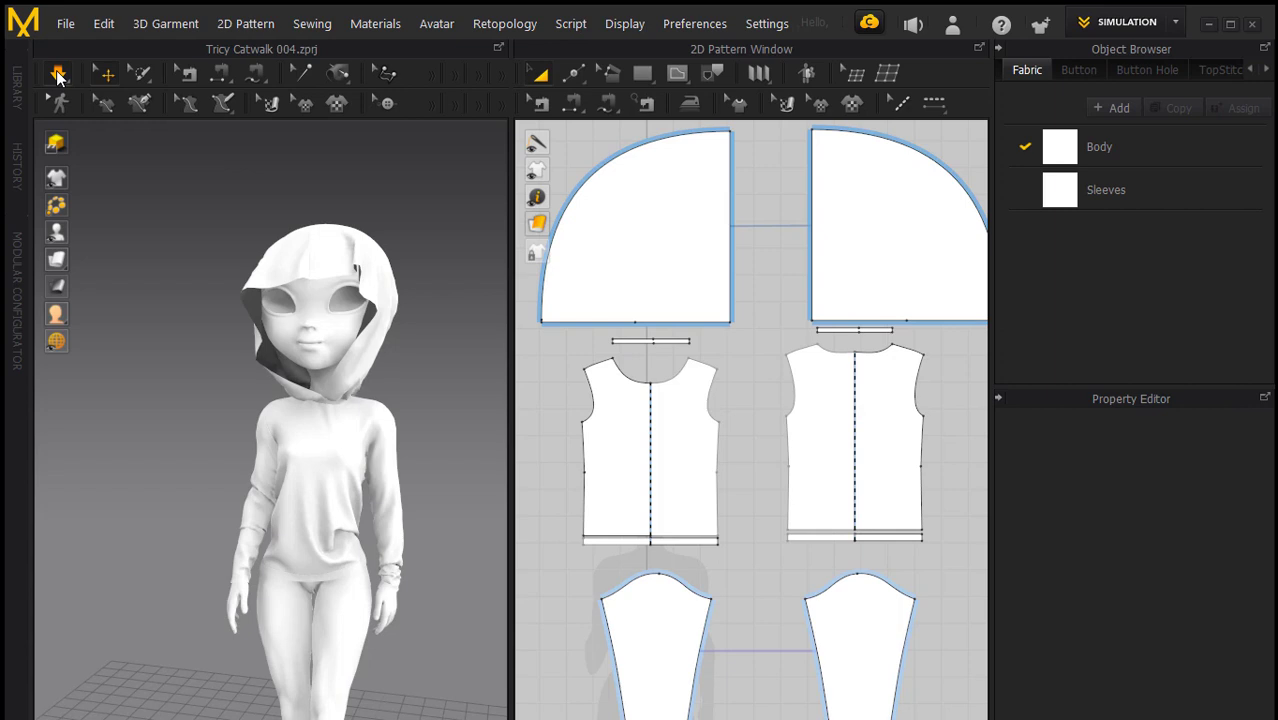
Run and stop the simulation several times so the hood settles
left_click(58, 77)
left_click(60, 78)
left_click(62, 78)
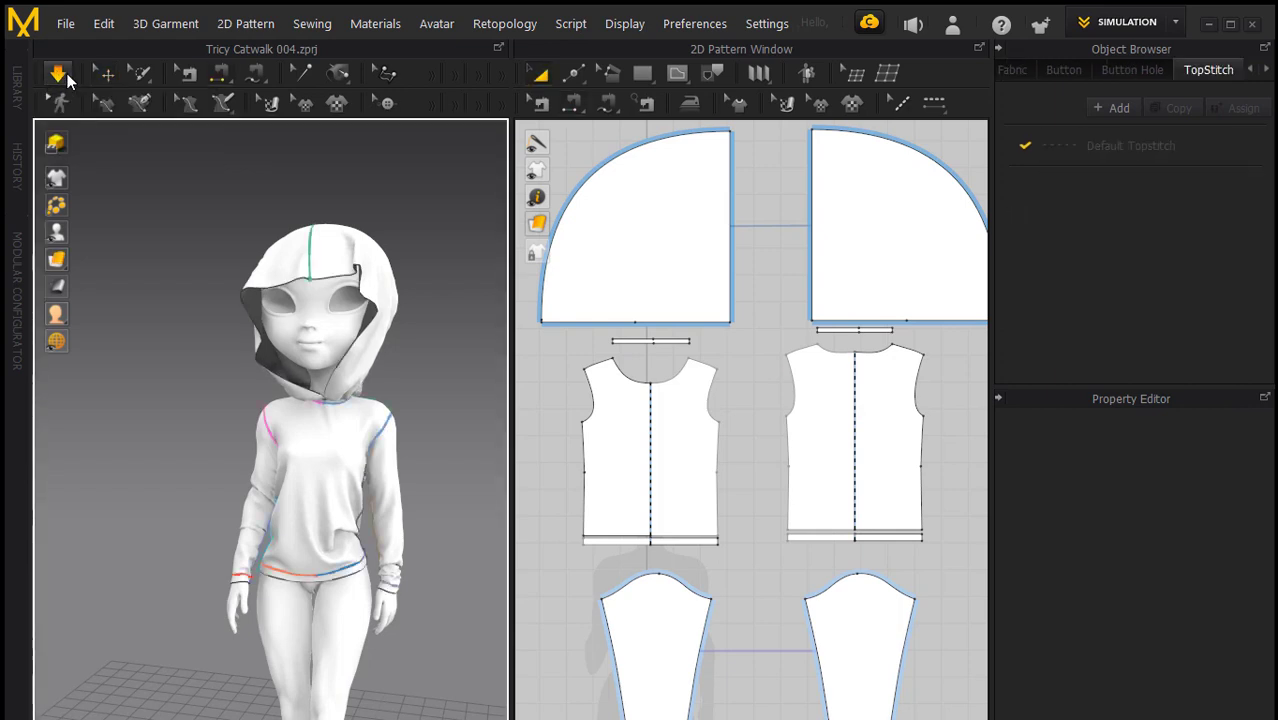
left_click(60, 78)
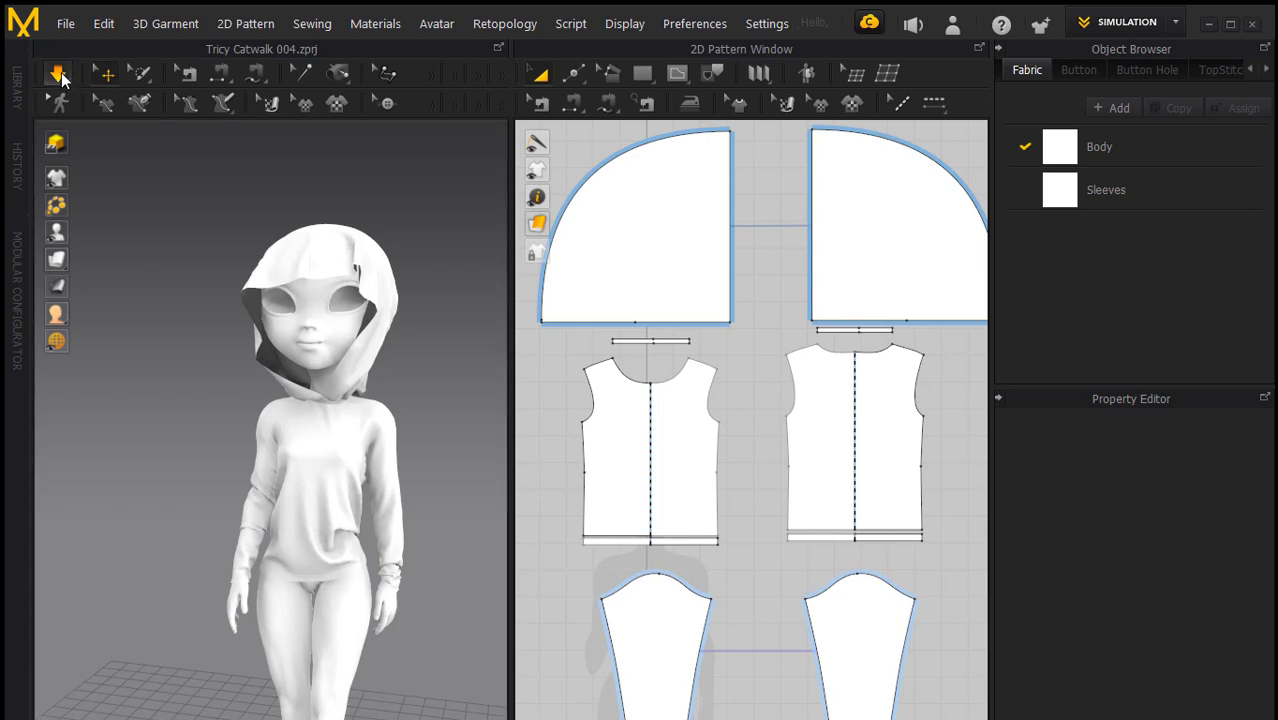
left_click(61, 81)
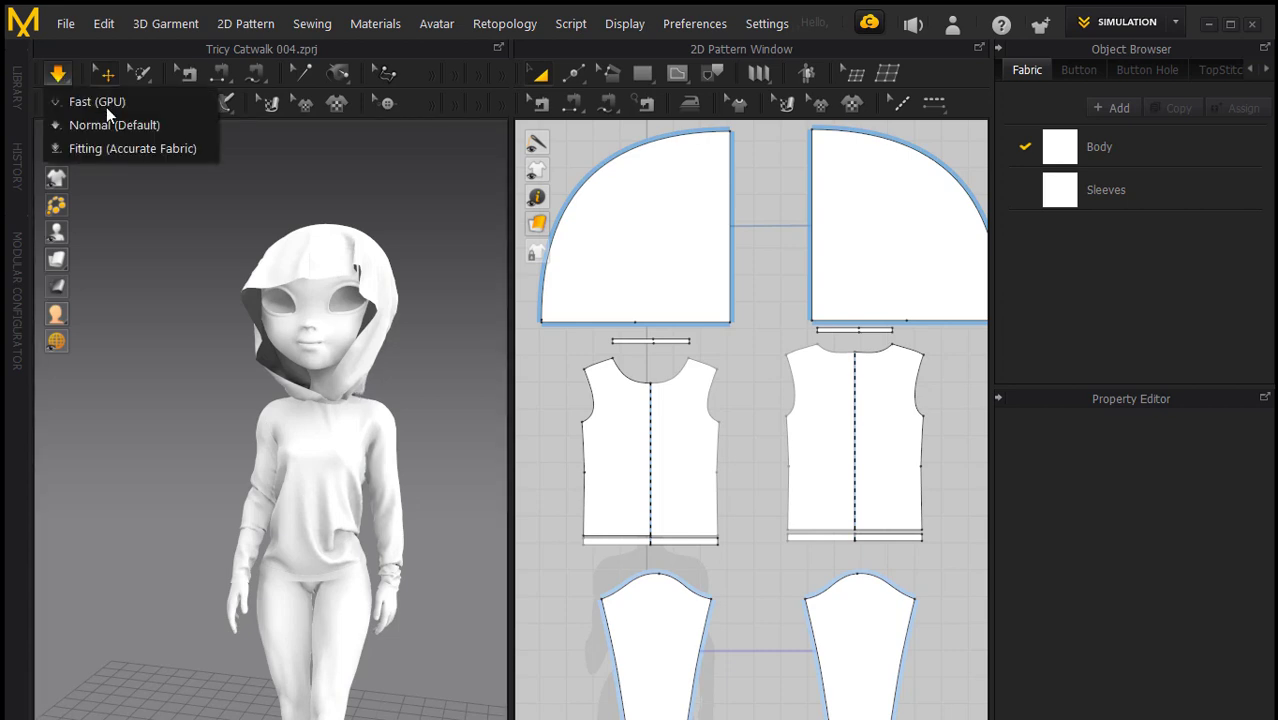
key("space")
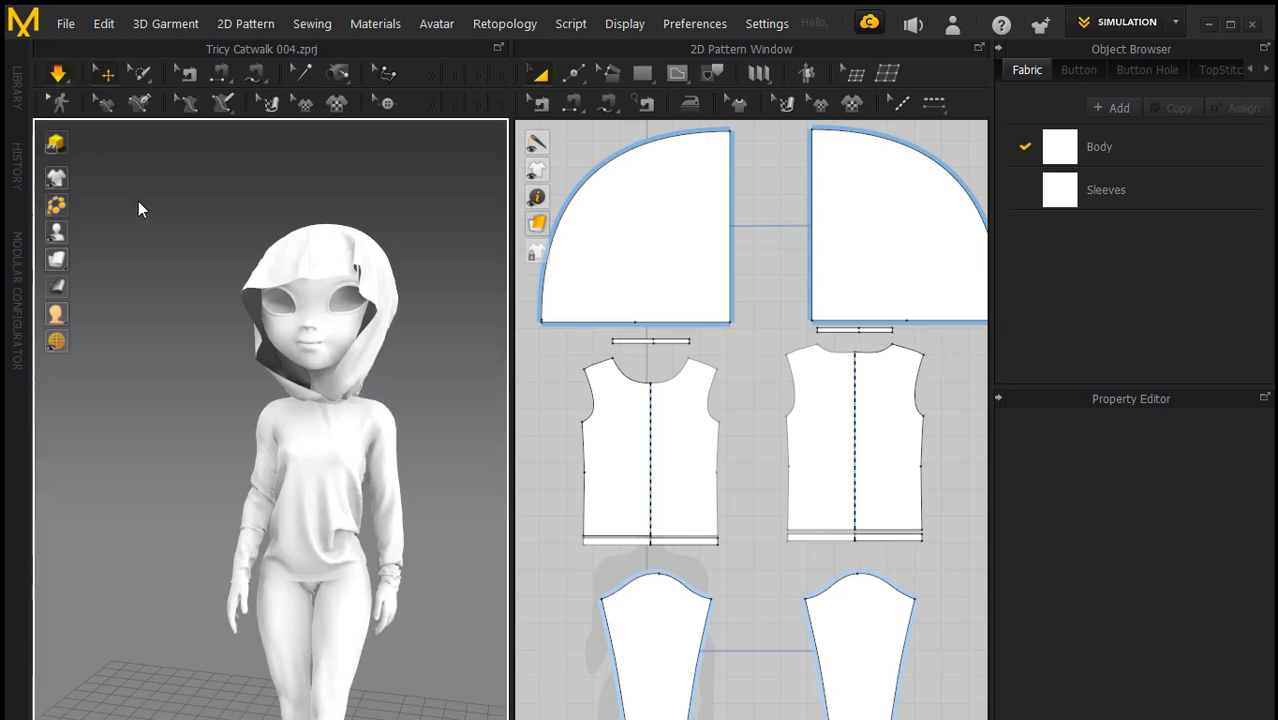
left_click(62, 80)
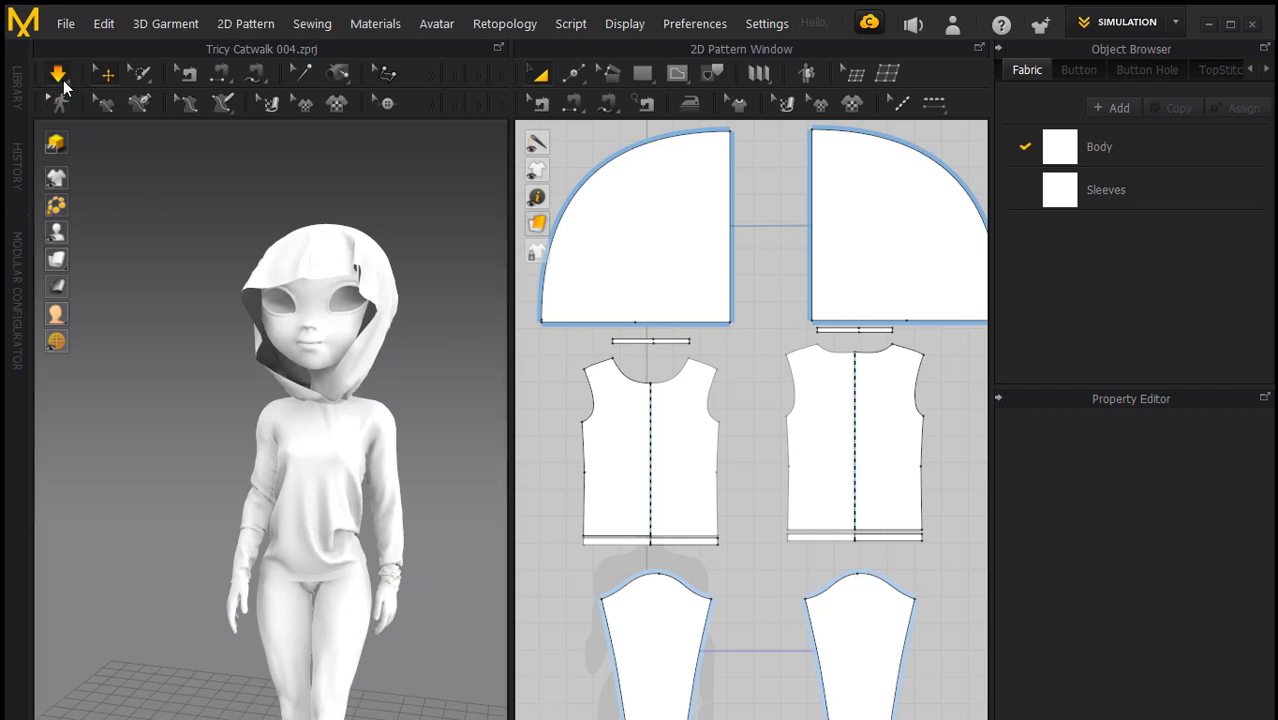
Switch simulation quality to Fitting (Accurate Fabric), run it briefly, then stop
left_click(58, 76)
left_click(58, 76)
left_click(58, 76)
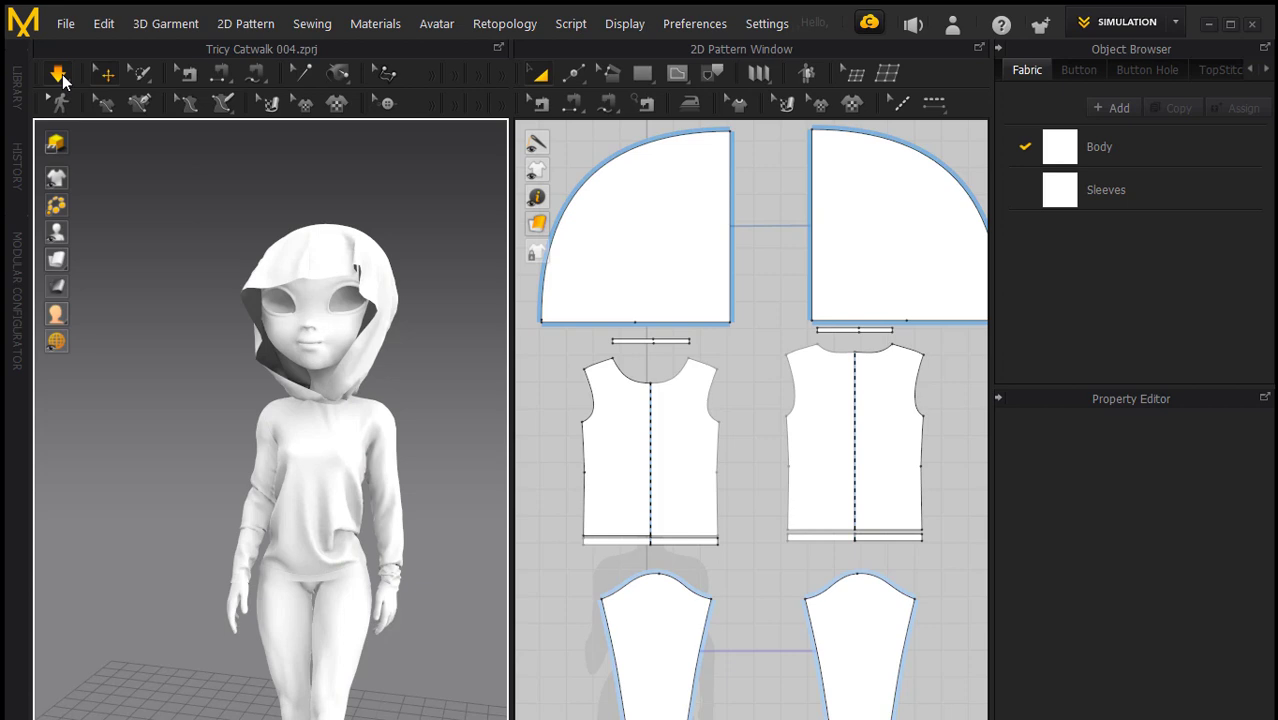
left_click(60, 77)
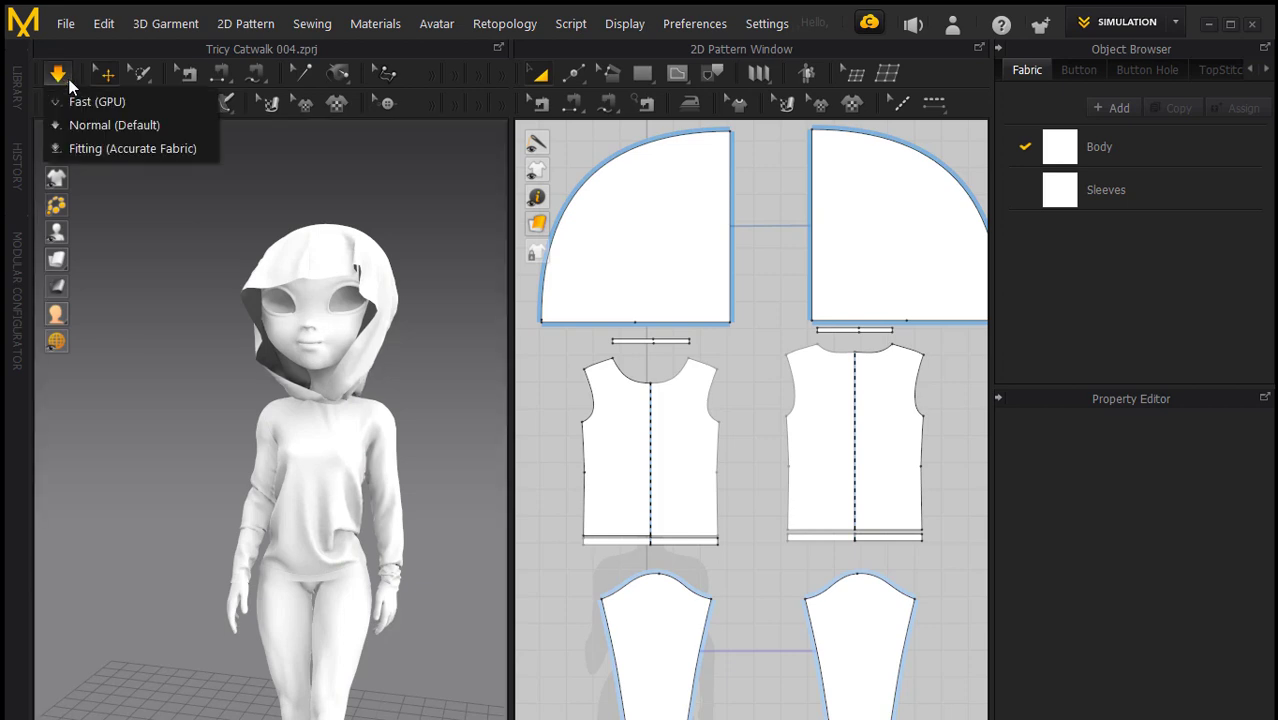
left_click(104, 150)
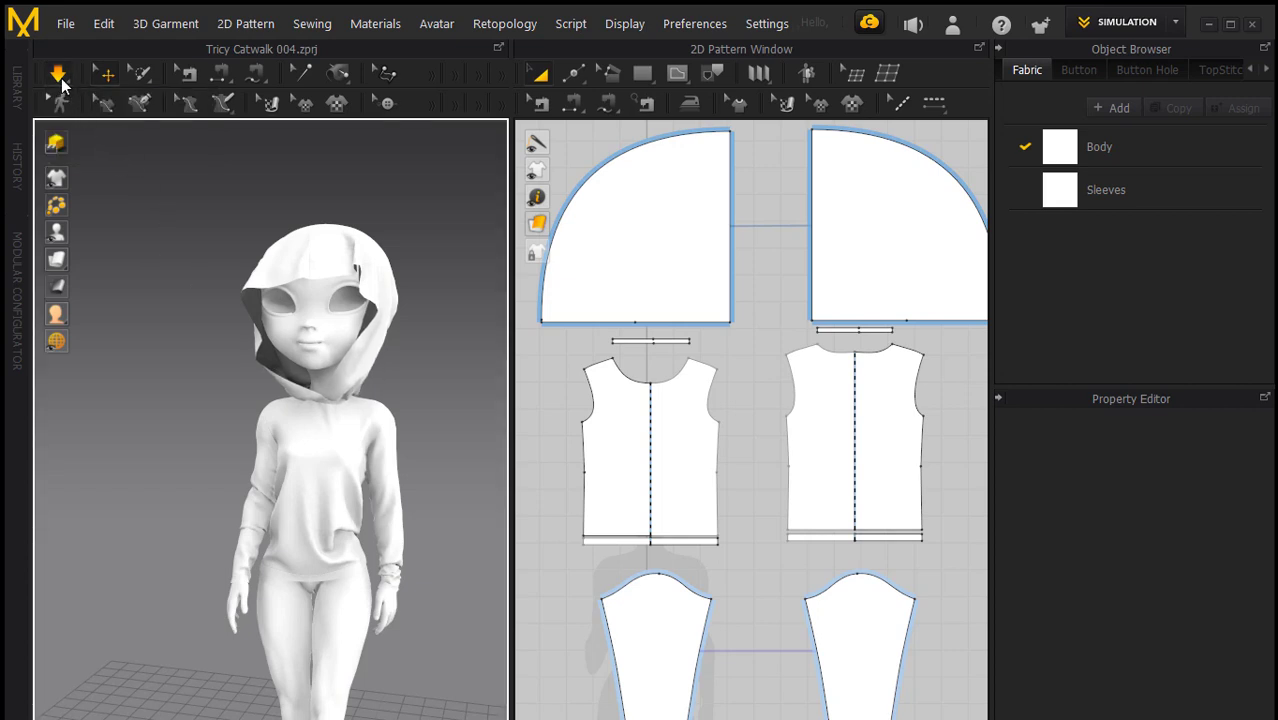
left_click(61, 84)
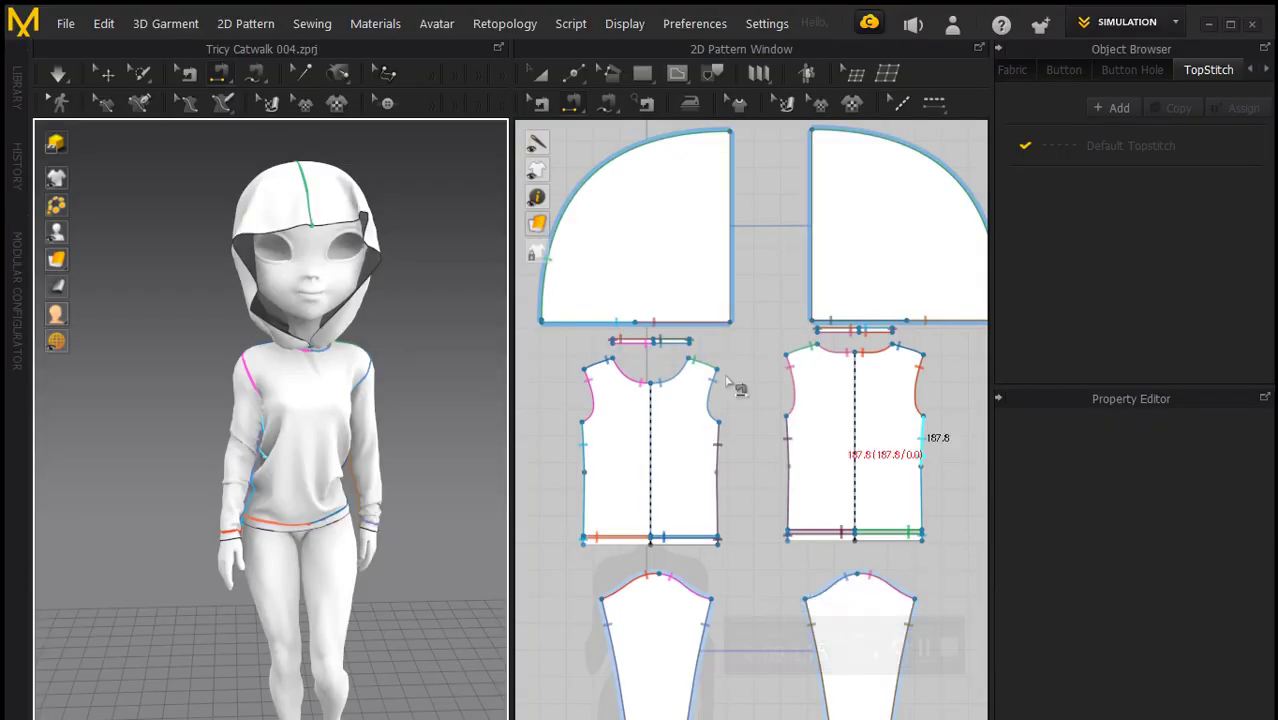
Inspect the hood from all sides, then drag it forward off the avatar's head so it bunches at the neckline
mouse_move(457, 305)
right_mouse_down()
mouse_move(23, 285)
mouse_move(862, 291)
mouse_move(106, 288)
mouse_move(214, 294)
mouse_move(164, 295)
mouse_move(34, 277)
mouse_move(232, 290)
right_mouse_up()
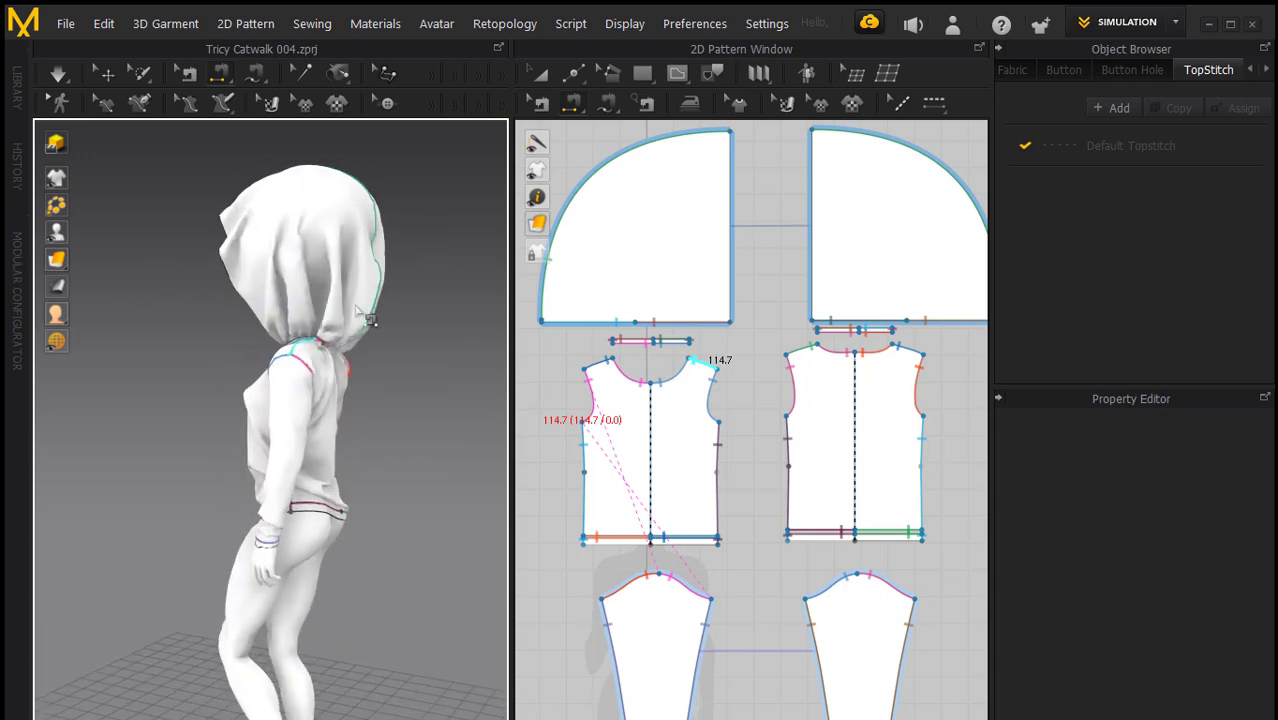
scroll(360, 310, "up", 2)
scroll(360, 305, "up", 4)
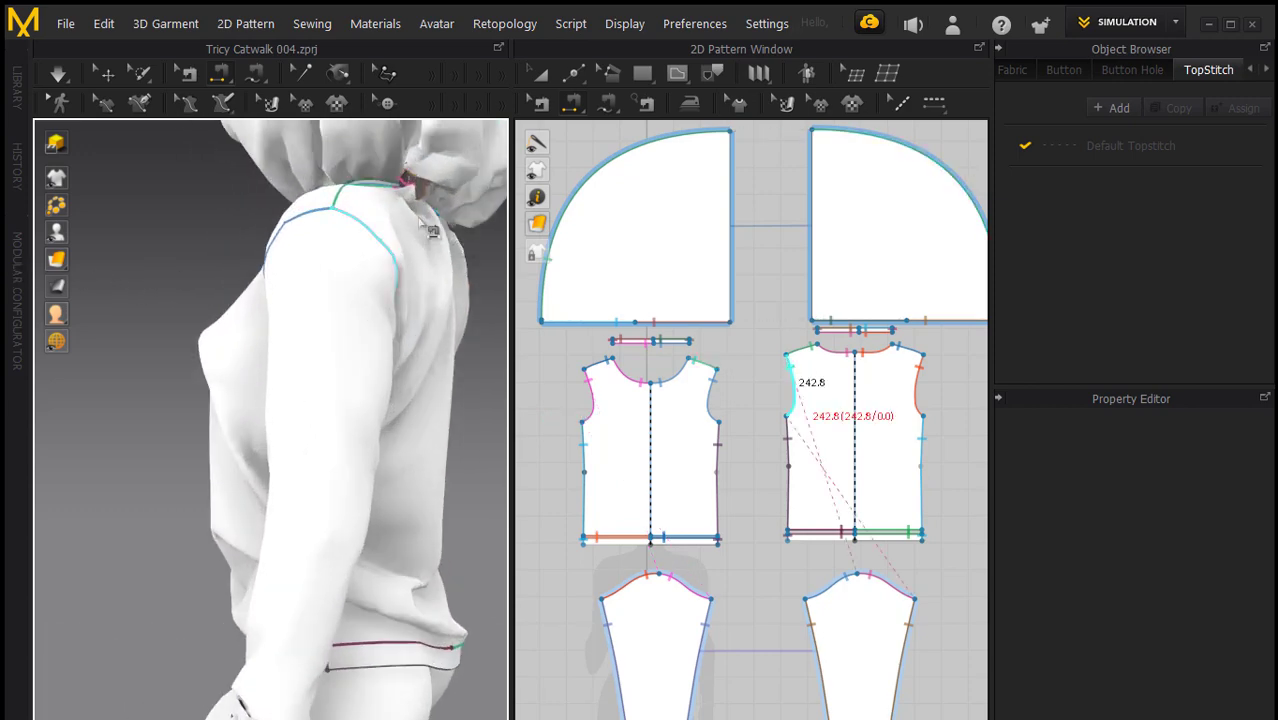
mouse_move(430, 230)
right_mouse_down()
mouse_move(206, 332)
mouse_move(42, 371)
mouse_move(140, 380)
mouse_move(106, 386)
mouse_move(65, 316)
mouse_move(160, 312)
right_mouse_up()
mouse_move(405, 272)
right_mouse_down()
mouse_move(32, 290)
mouse_move(49, 328)
mouse_move(94, 357)
mouse_move(62, 310)
right_mouse_up()
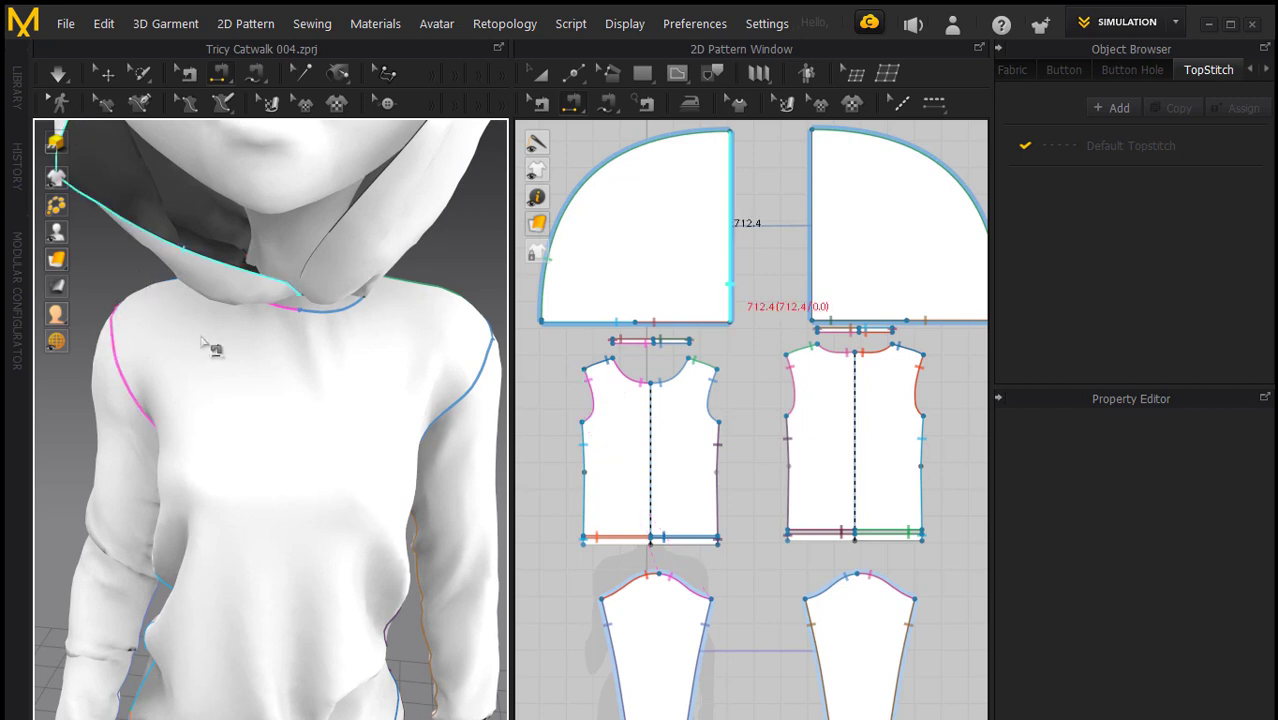
mouse_move(205, 345)
right_mouse_down()
mouse_move(325, 285)
mouse_move(312, 326)
mouse_move(300, 322)
mouse_move(371, 317)
mouse_move(350, 320)
right_mouse_up()
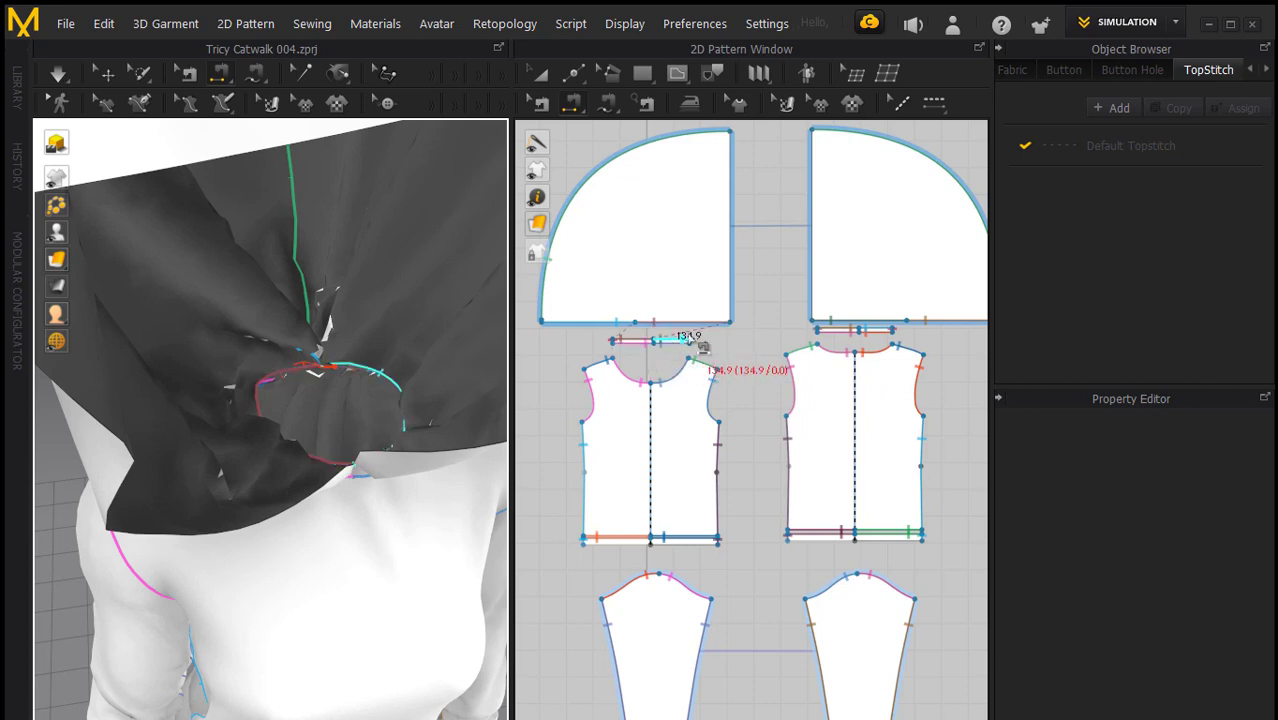
Sew the first hood panel's bottom edge to the neck strip's left and right segments
scroll(722, 322, "down", 1)
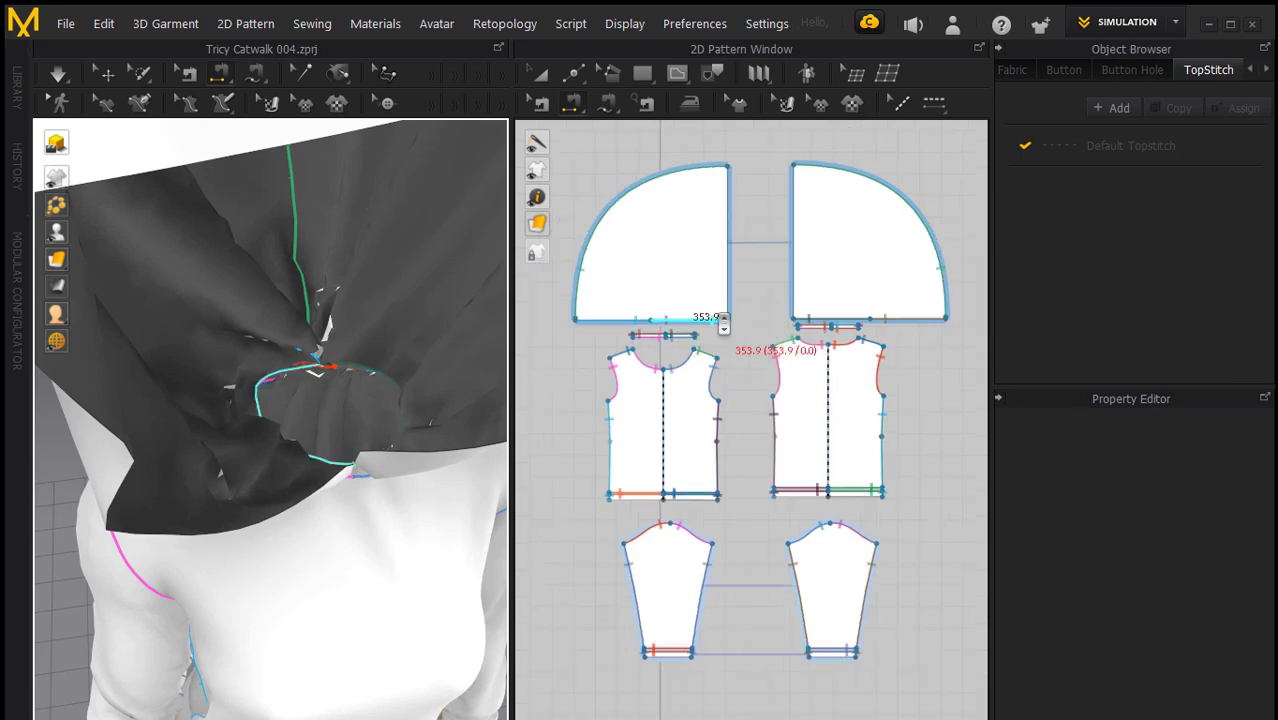
scroll(731, 330, "up", 2)
scroll(731, 336, "up", 2)
mouse_move(731, 336)
middle_mouse_down()
mouse_move(857, 332)
mouse_move(985, 350)
middle_mouse_up()
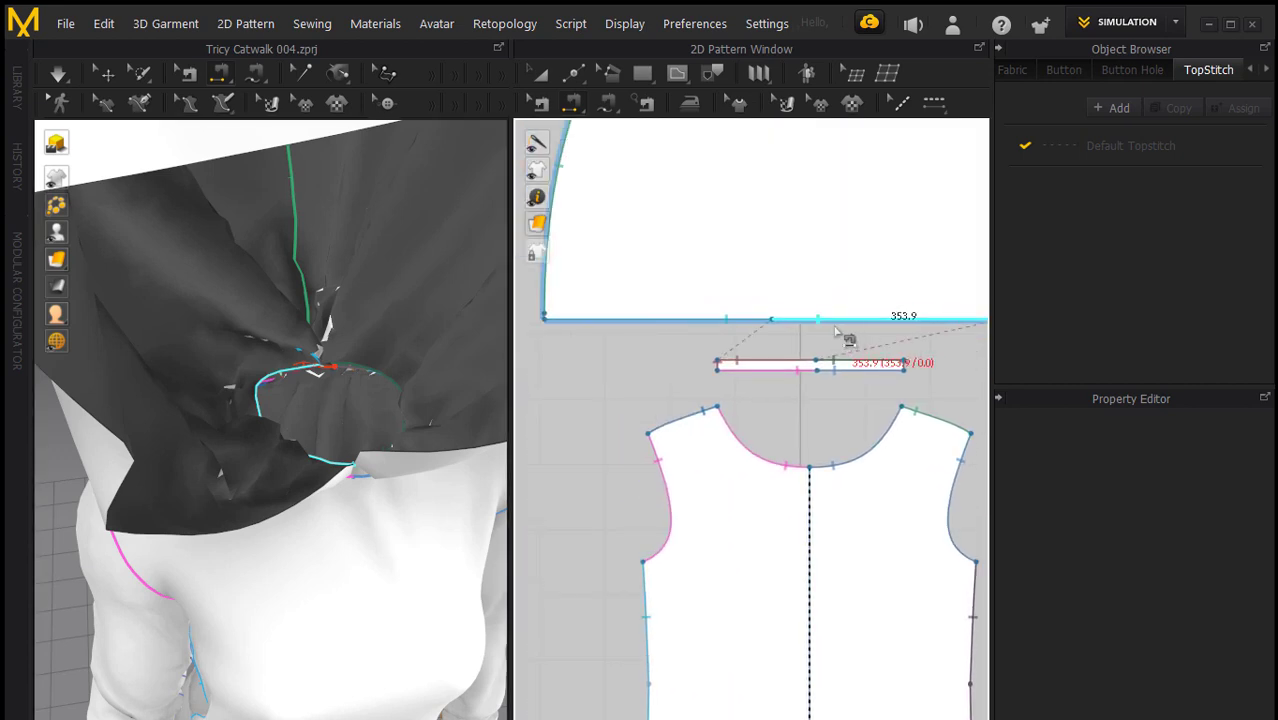
left_click(836, 324)
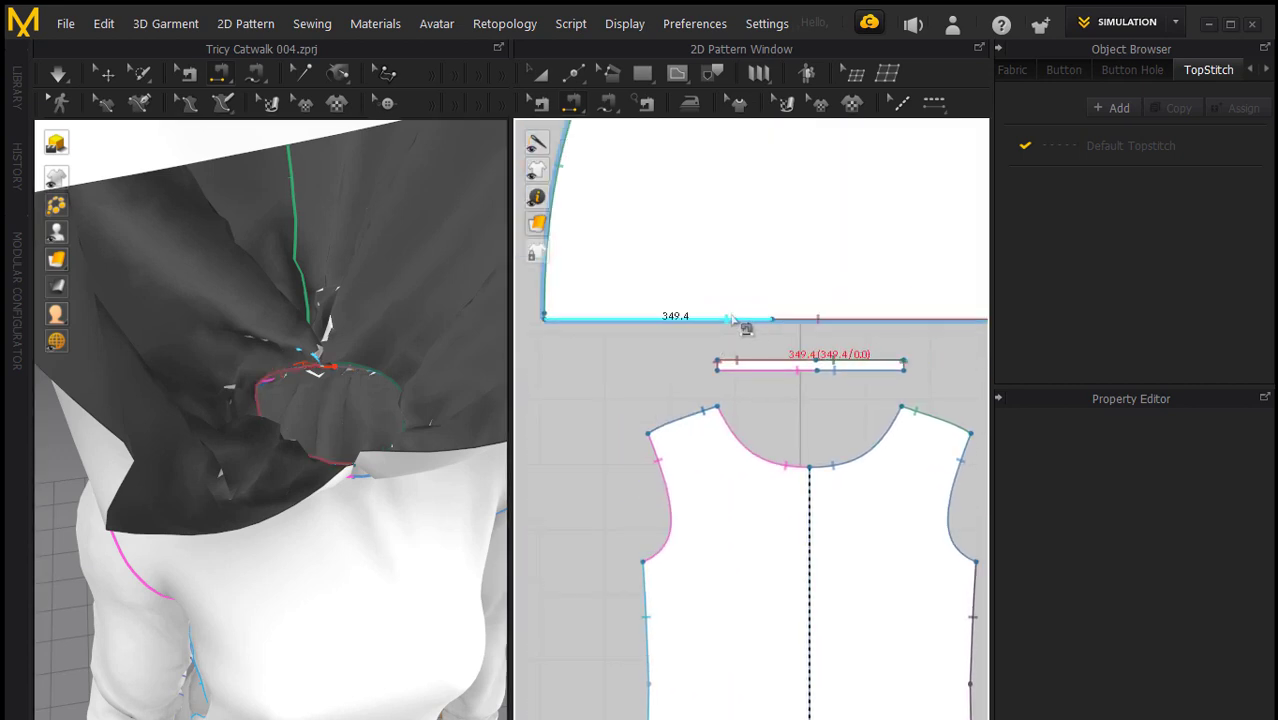
left_click(765, 368)
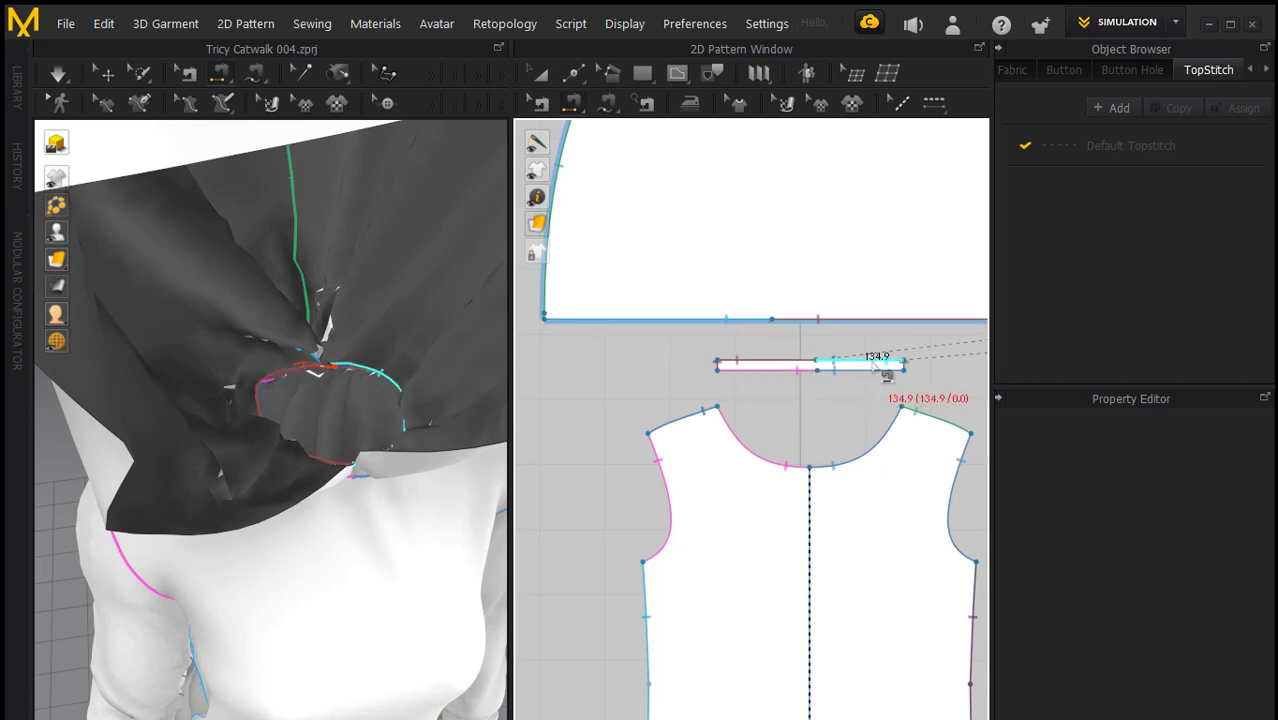
left_click(706, 322)
left_click(850, 368)
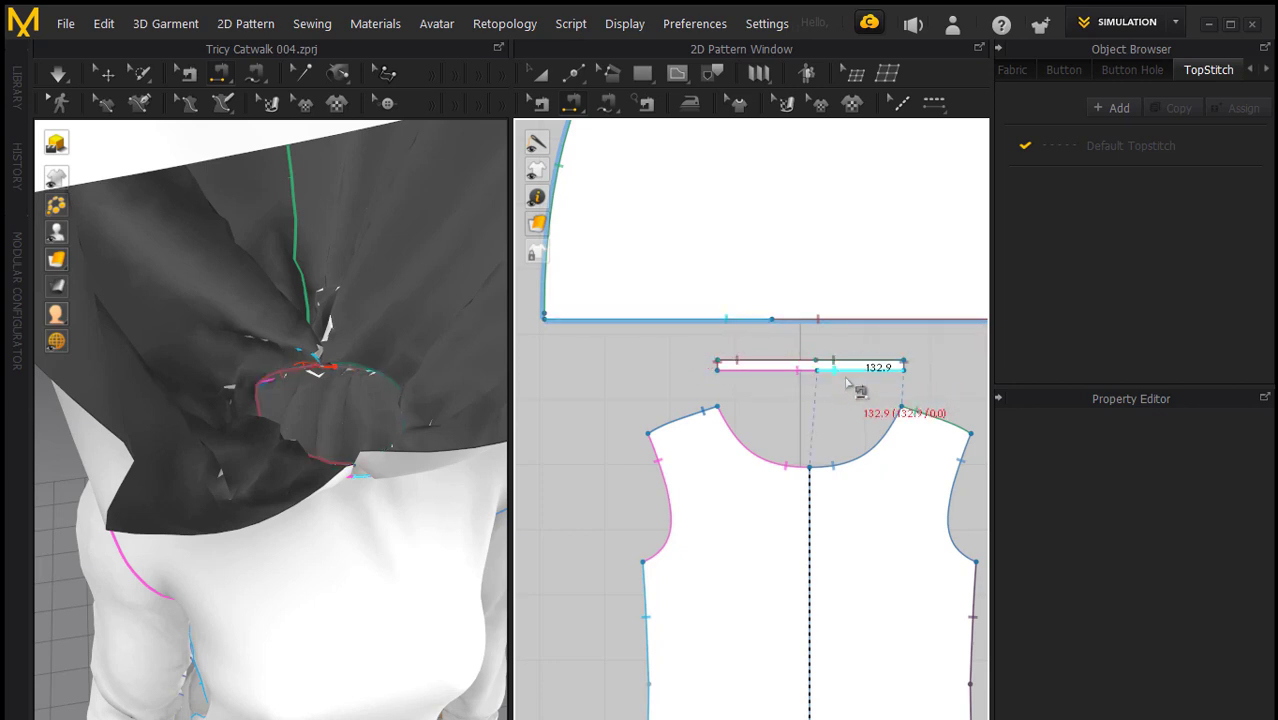
Sew the second hood panel's bottom edge to the neck strip and check the hood from above
right_click(913, 383)
left_click(934, 364)
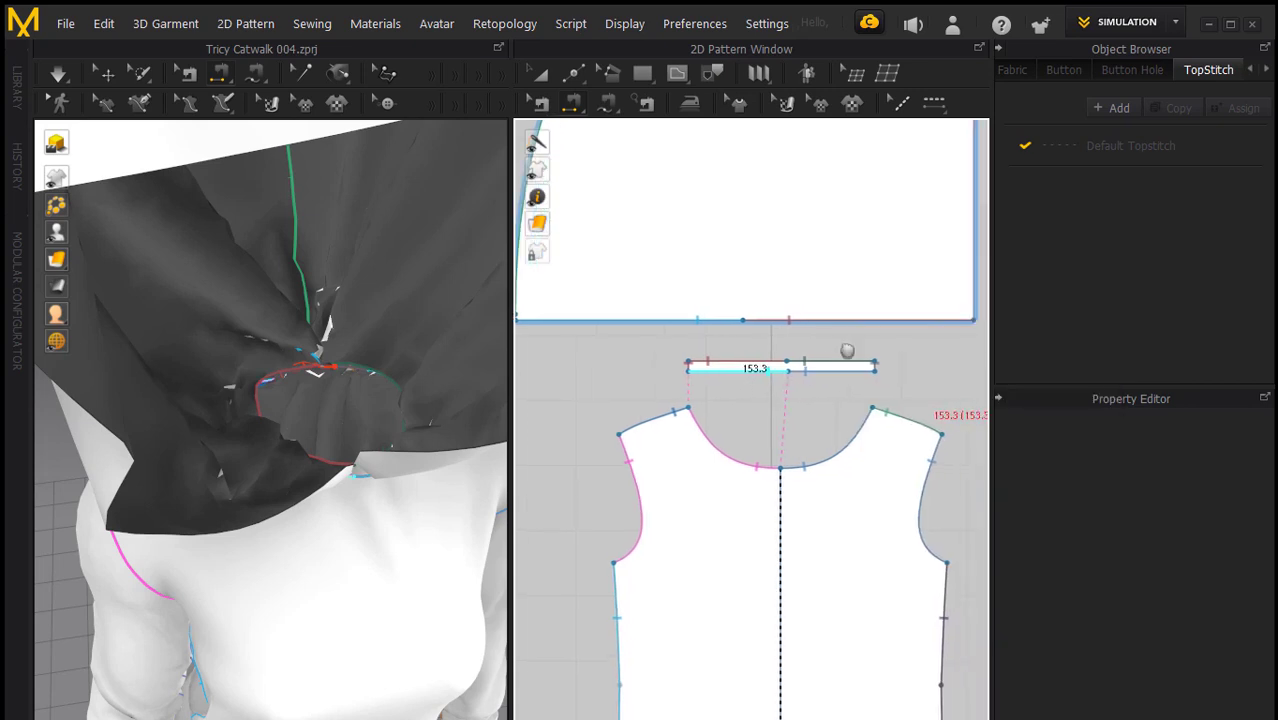
middle_click_drag(850, 351, 690, 427)
left_click(780, 411)
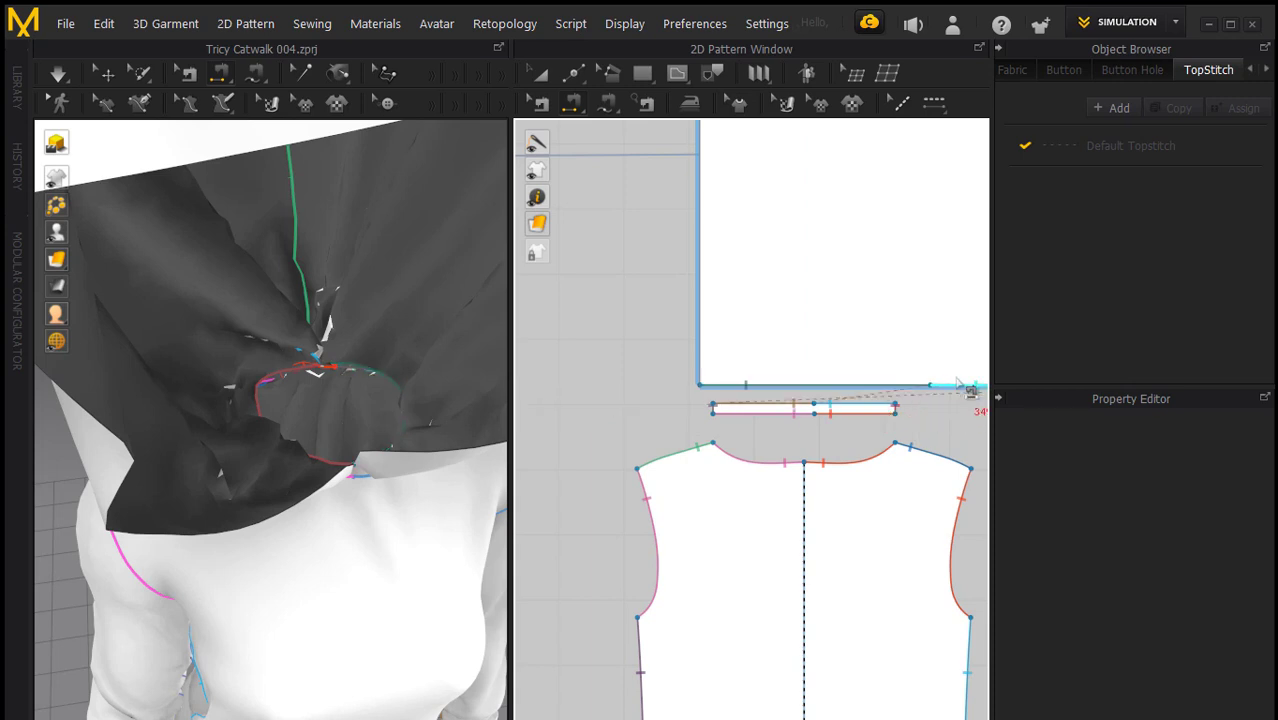
left_click(960, 388)
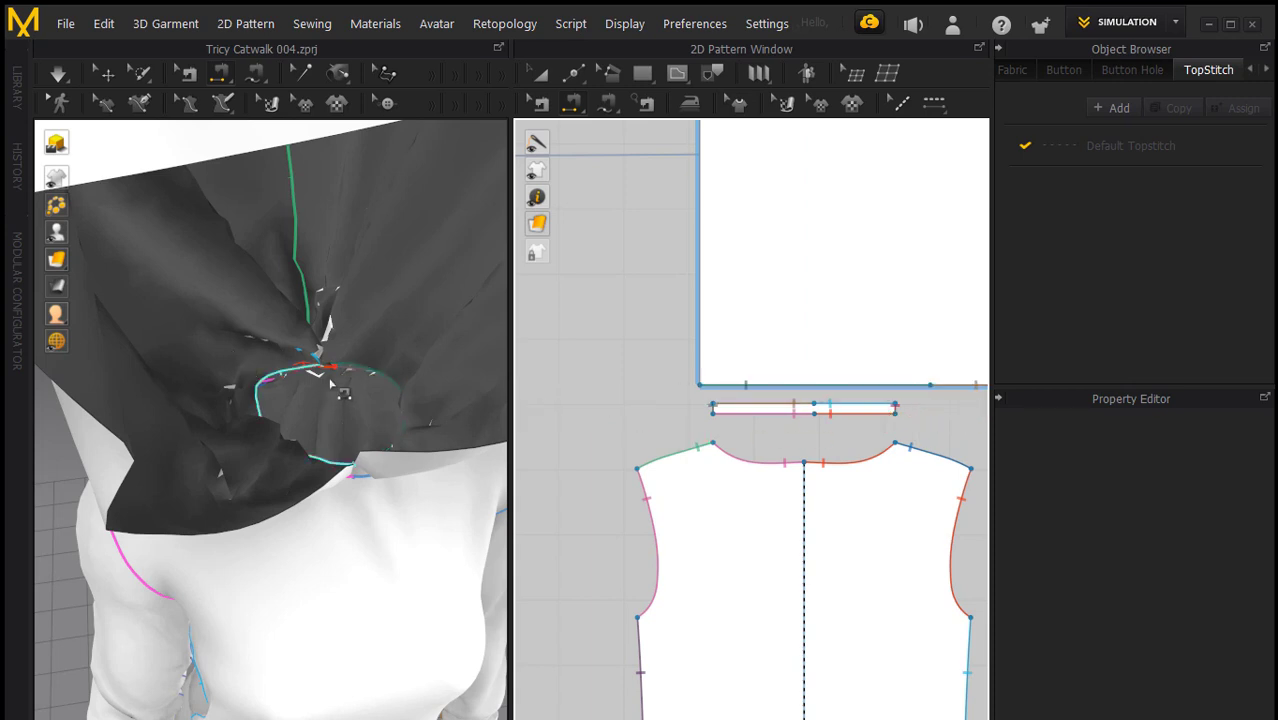
mouse_move(310, 380)
right_mouse_down()
mouse_move(341, 388)
mouse_move(22, 340)
mouse_move(344, 294)
mouse_move(335, 288)
right_mouse_up()
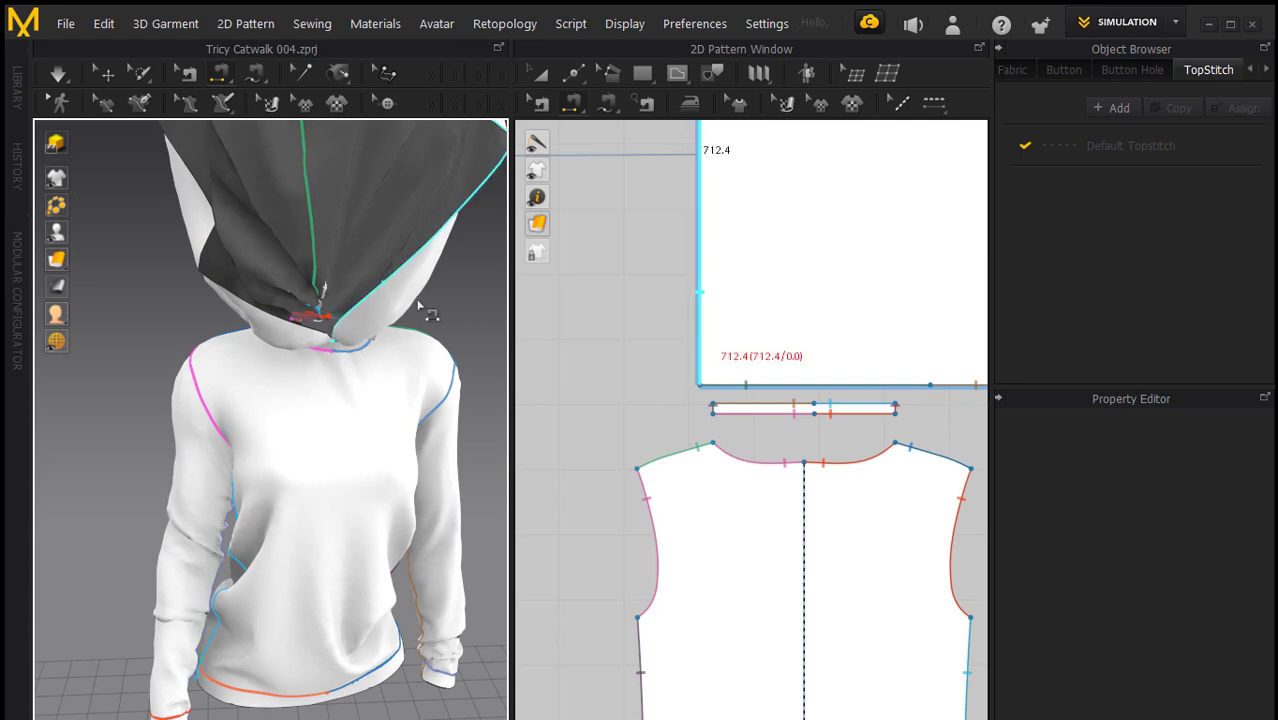
scroll(424, 312, "down", 3)
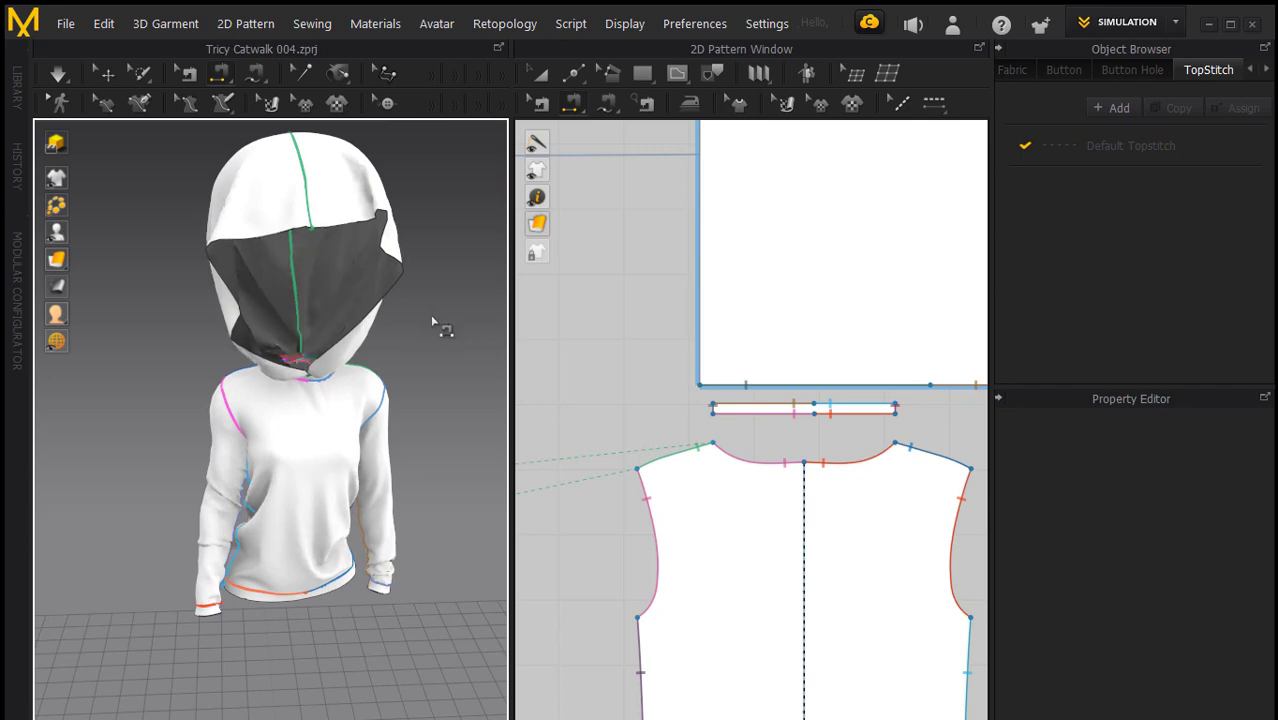
Select the hood seam and reset both hood panels to flat, upright positions above the head
key("space")
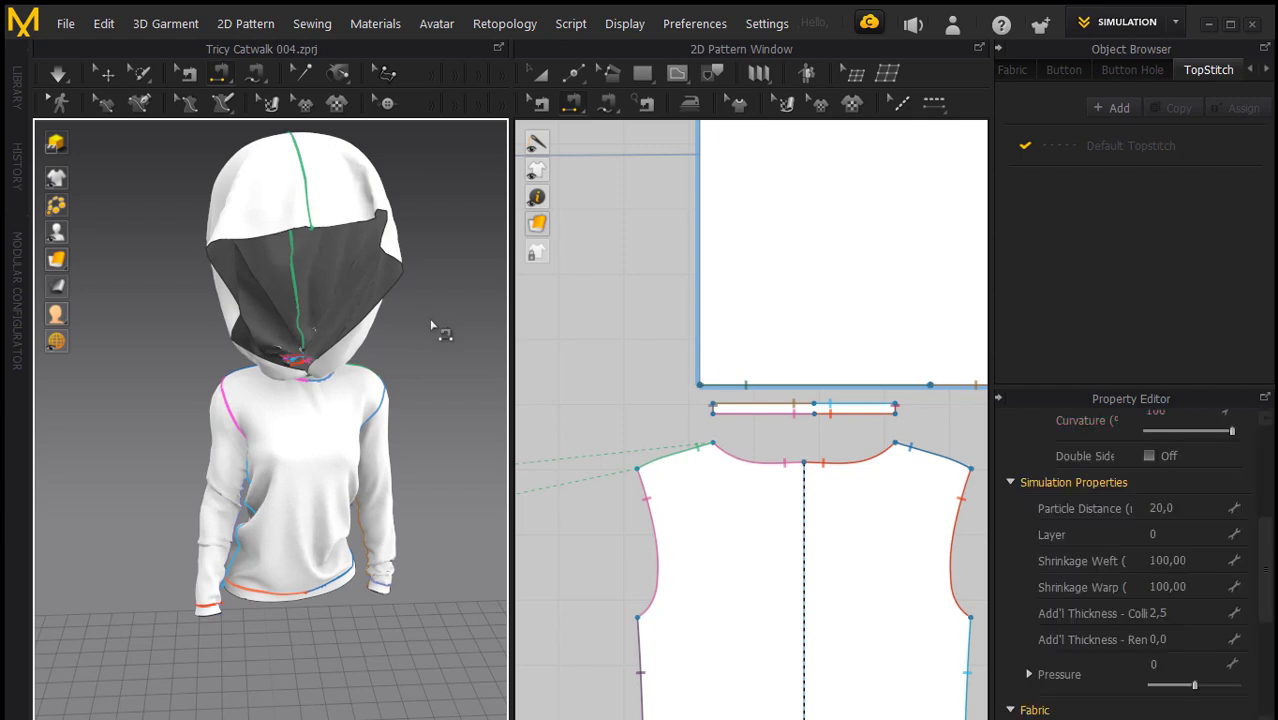
left_click(431, 320)
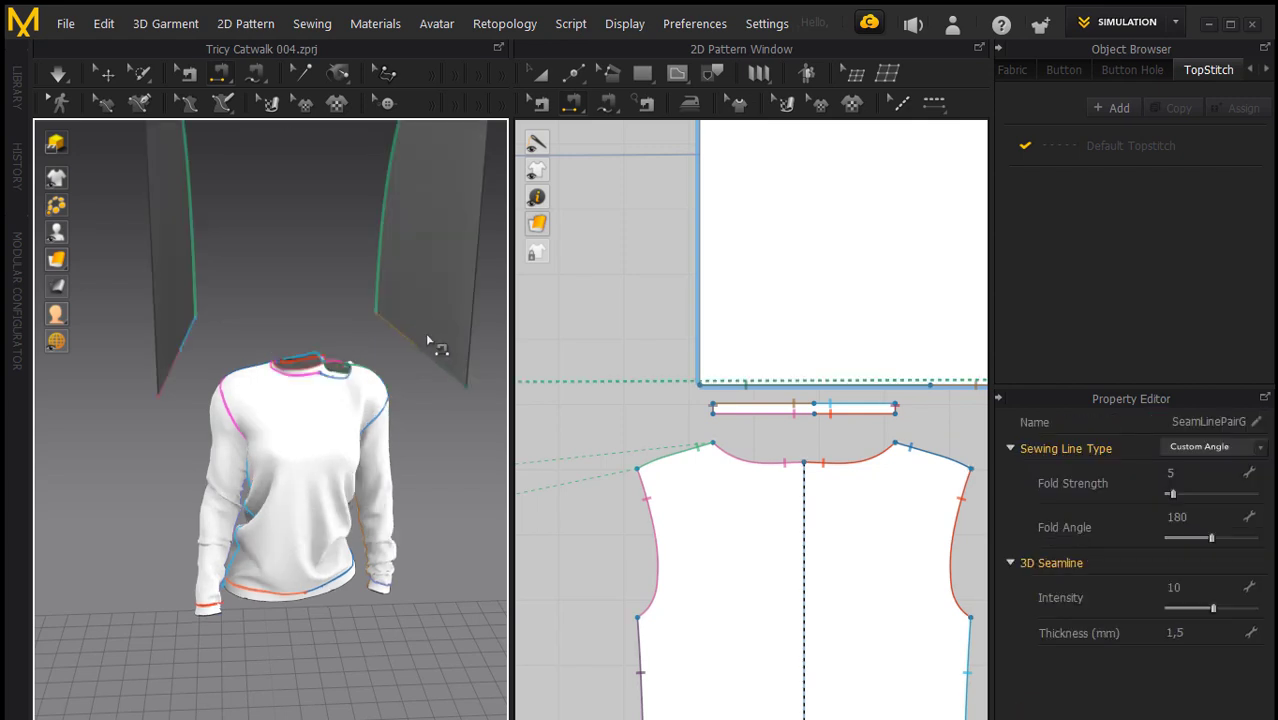
mouse_move(436, 346)
right_mouse_down()
mouse_move(312, 349)
mouse_move(180, 390)
right_mouse_up()
scroll(707, 355, "down", 3)
scroll(707, 355, "down", 2)
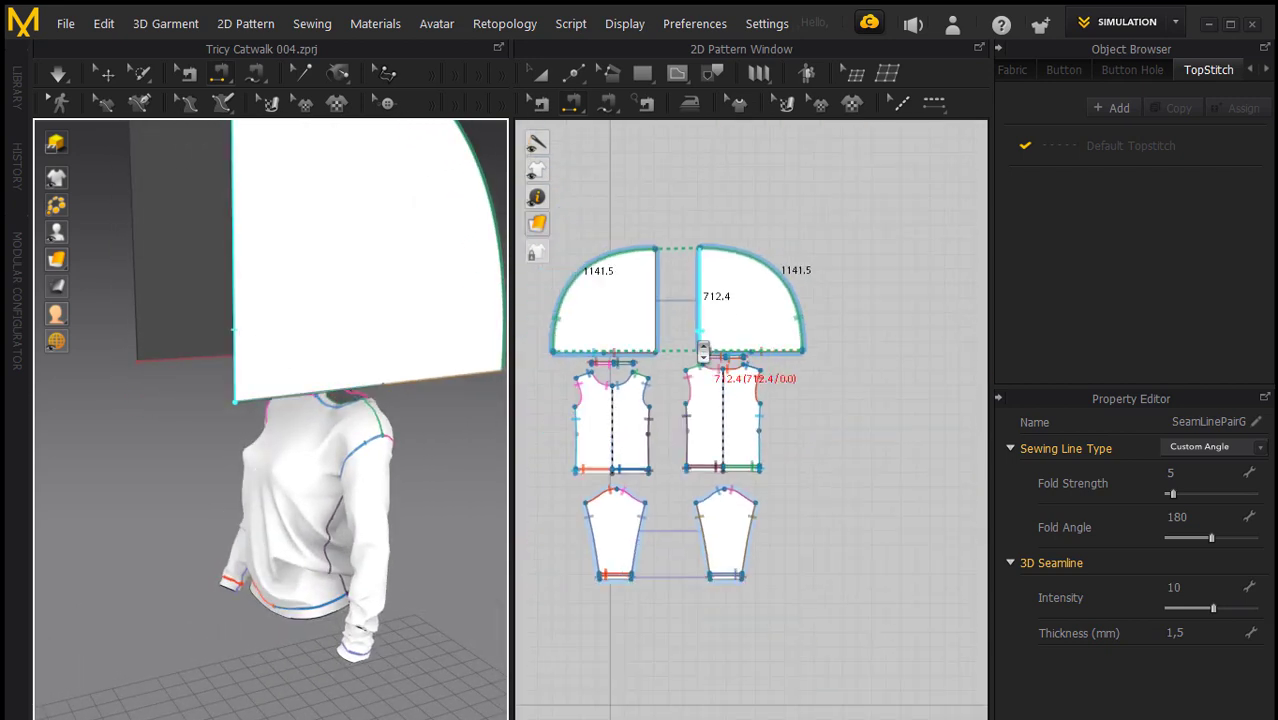
left_click(1208, 24)
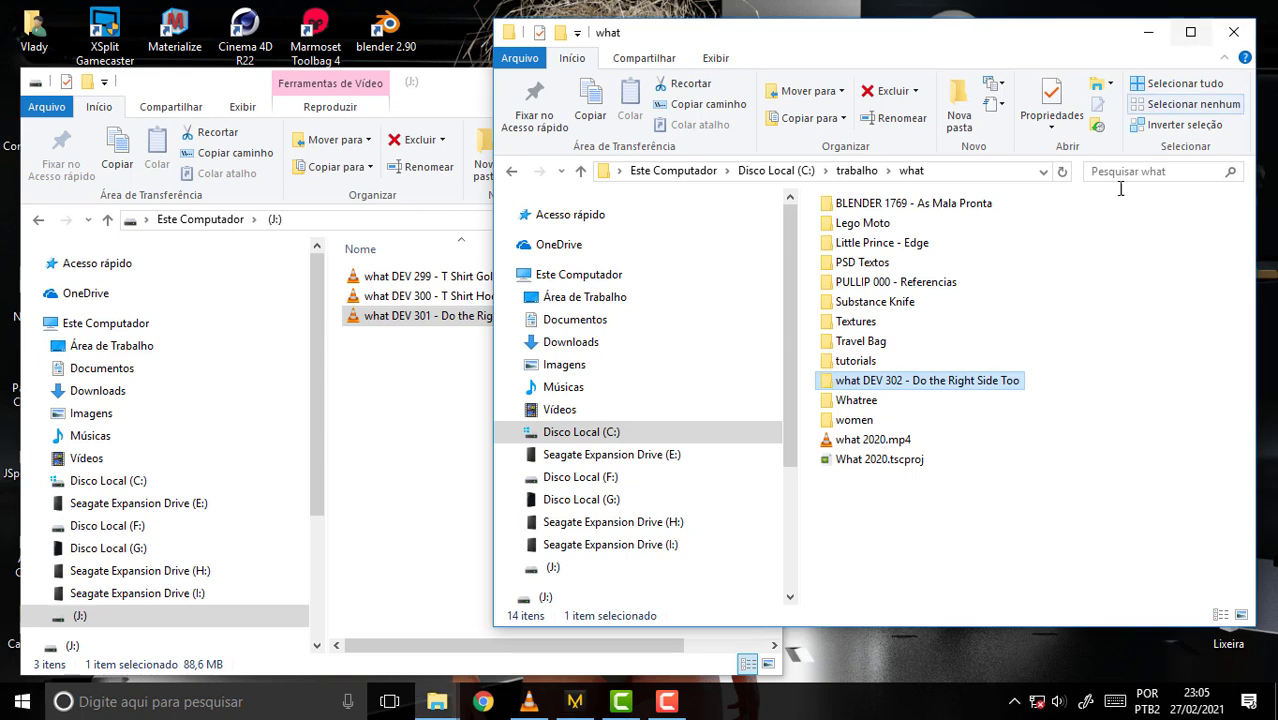
left_click(668, 702)
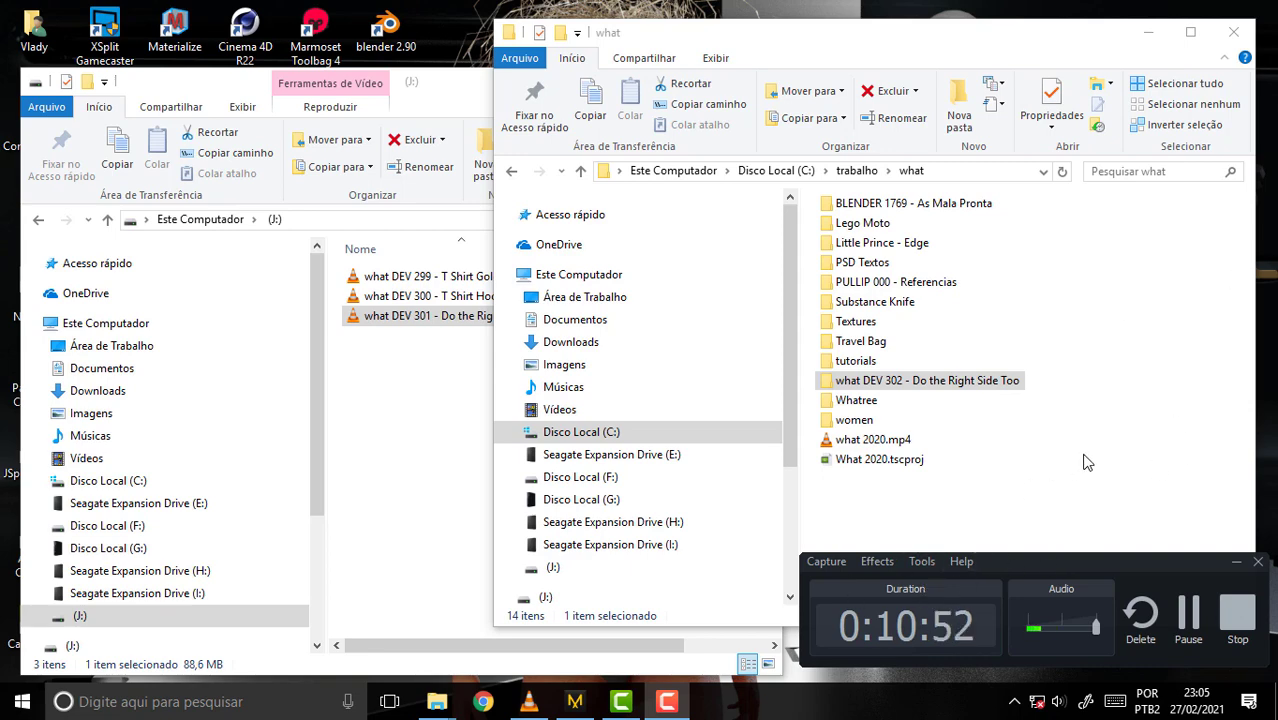
left_click(575, 702)
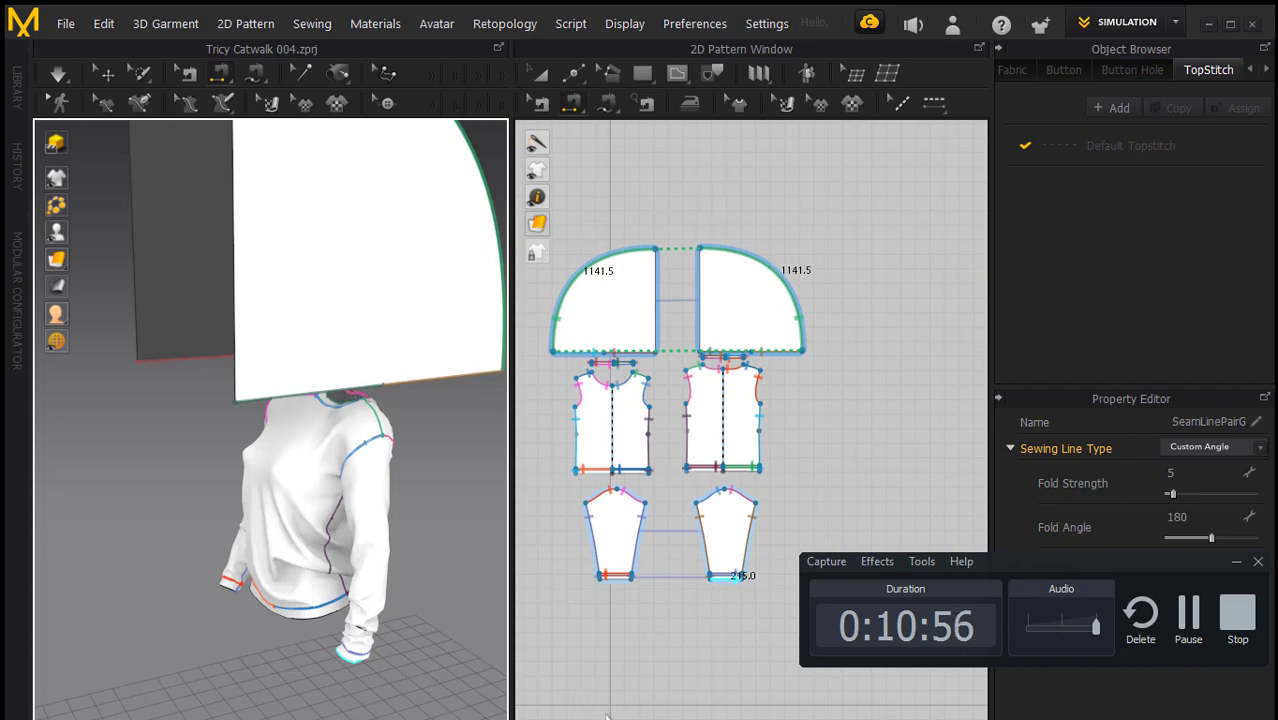
left_click(699, 300)
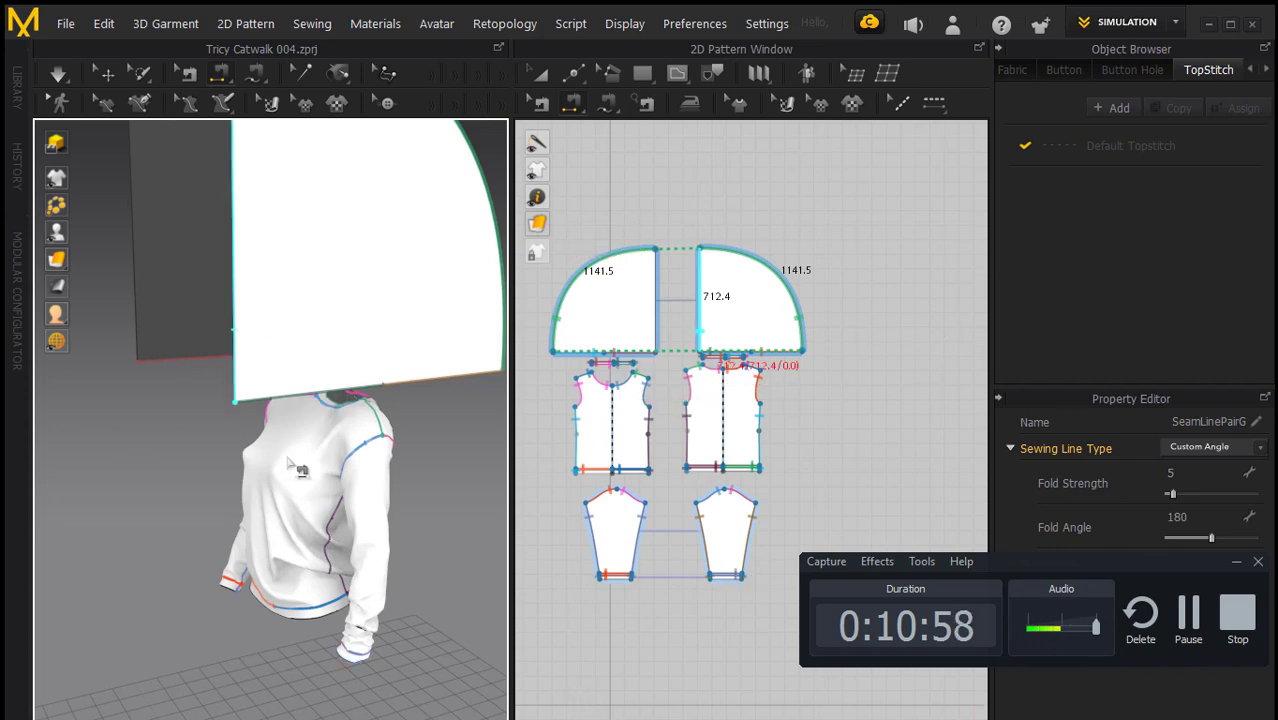
mouse_move(330, 482)
right_mouse_down()
mouse_move(103, 422)
mouse_move(238, 524)
right_mouse_up()
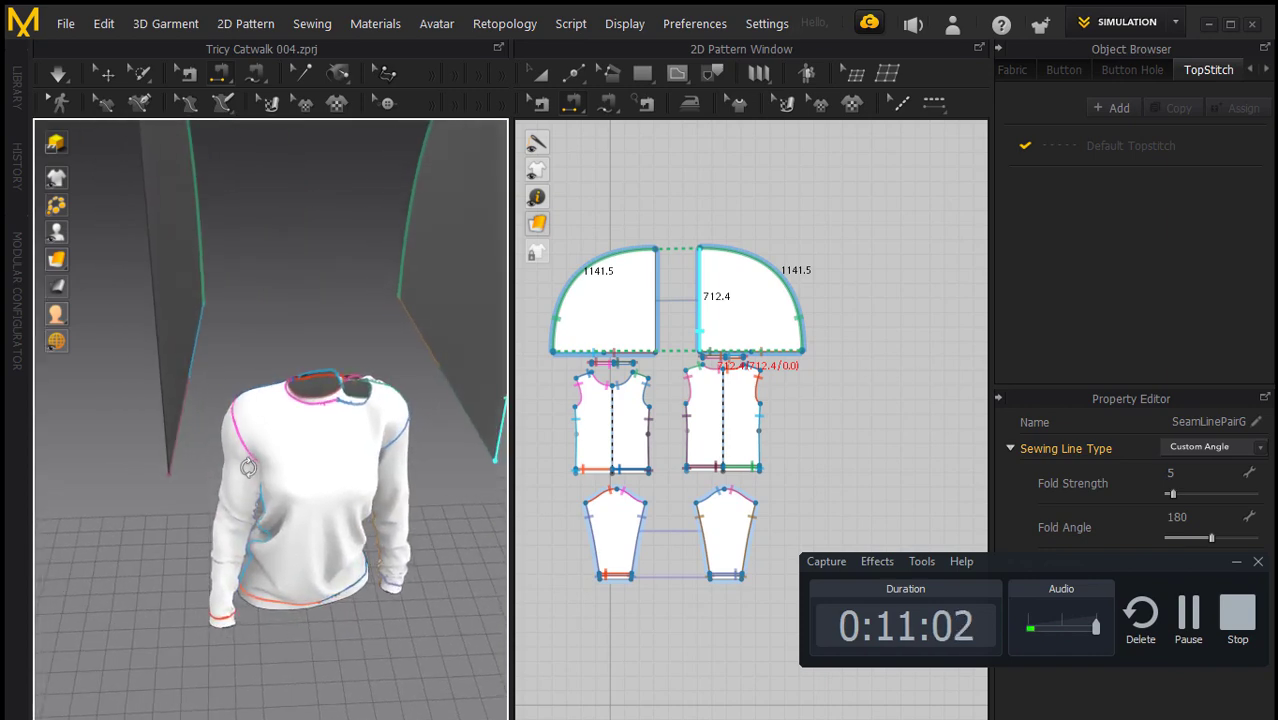
scroll(300, 500, "down", 3)
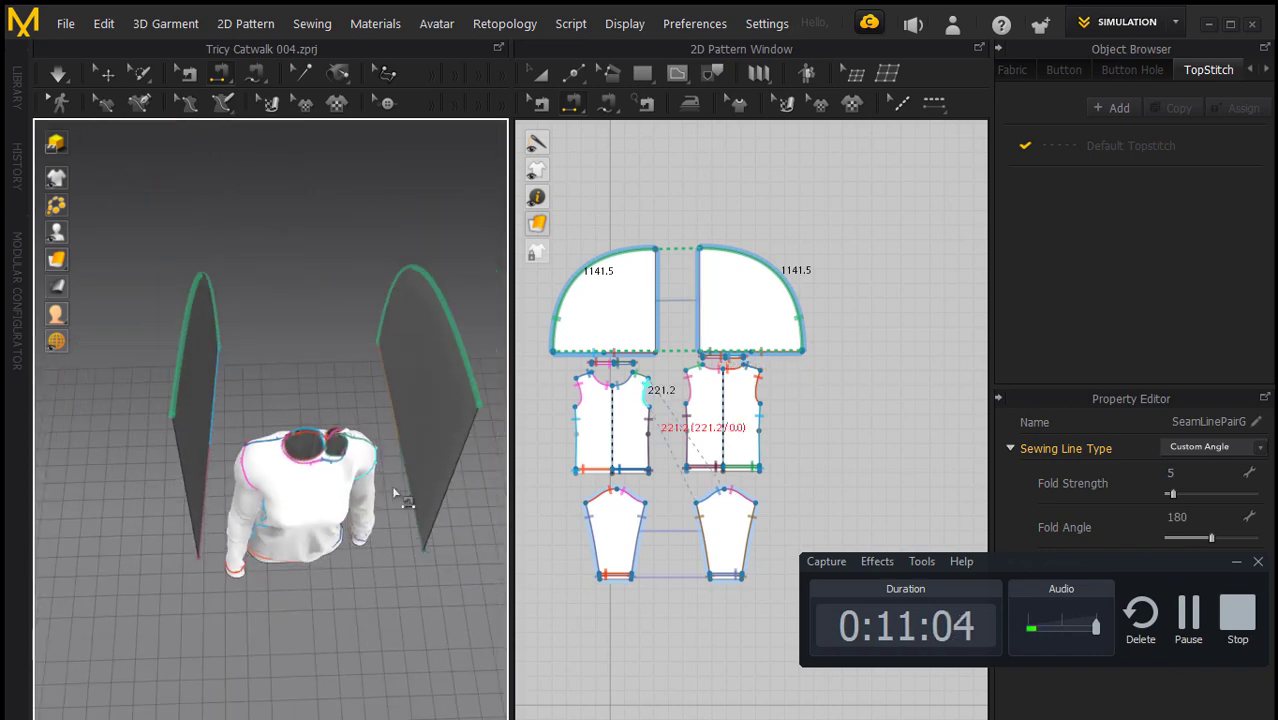
scroll(360, 490, "up", 5)
scroll(360, 490, "up", 3)
scroll(360, 490, "down", 3)
mouse_move(374, 343)
right_mouse_down()
mouse_move(306, 296)
mouse_move(251, 279)
mouse_move(325, 299)
right_mouse_up()
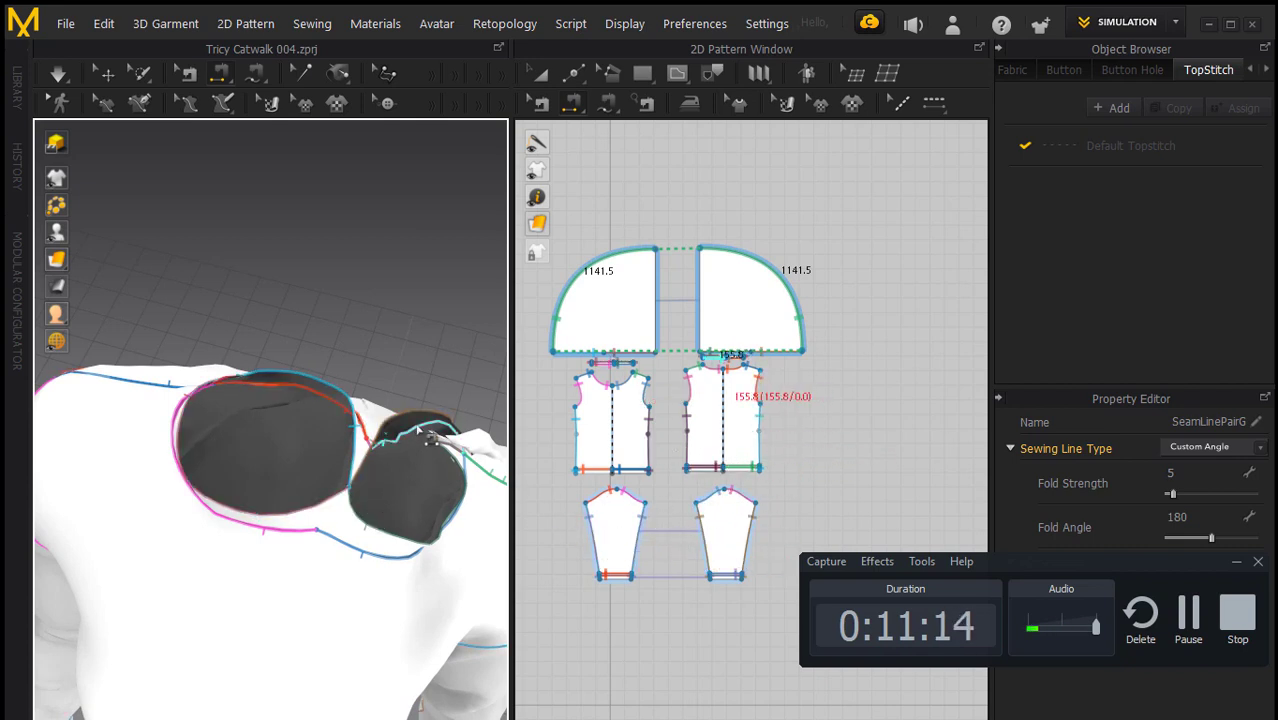
mouse_move(415, 431)
right_mouse_down()
mouse_move(428, 429)
mouse_move(405, 381)
mouse_move(322, 322)
mouse_move(369, 305)
mouse_move(171, 257)
mouse_move(355, 221)
mouse_move(364, 236)
right_mouse_up()
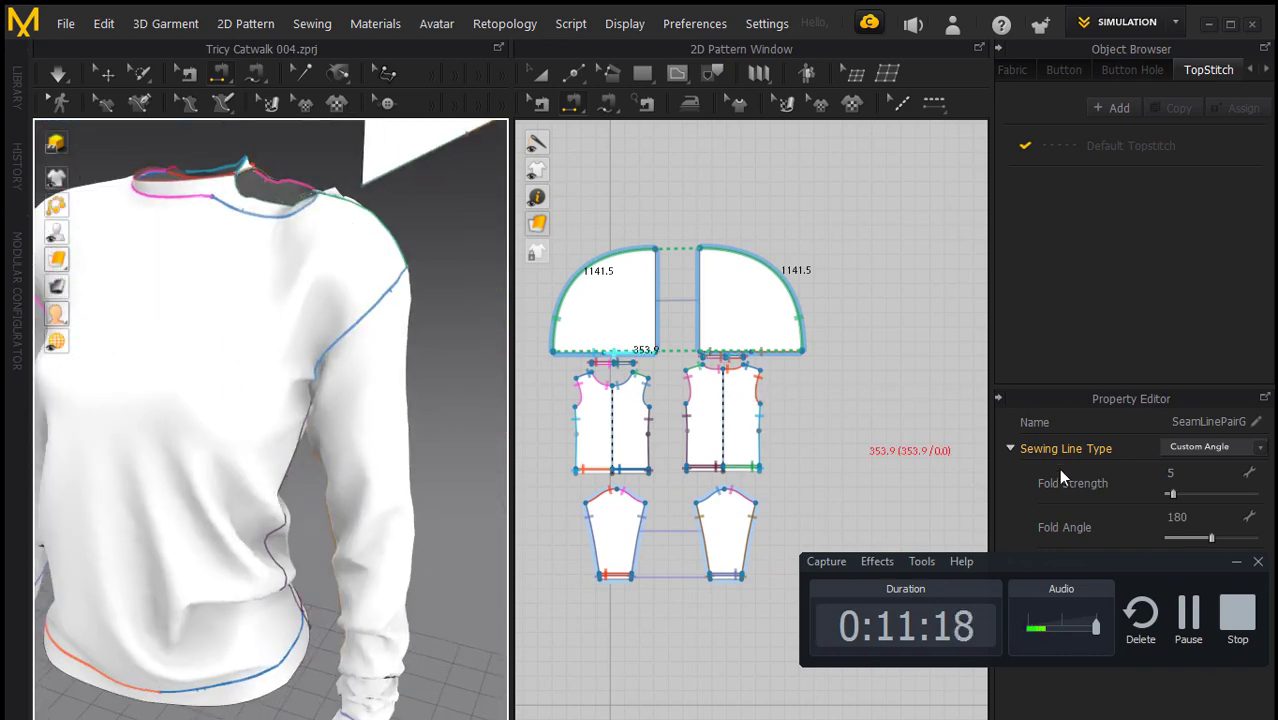